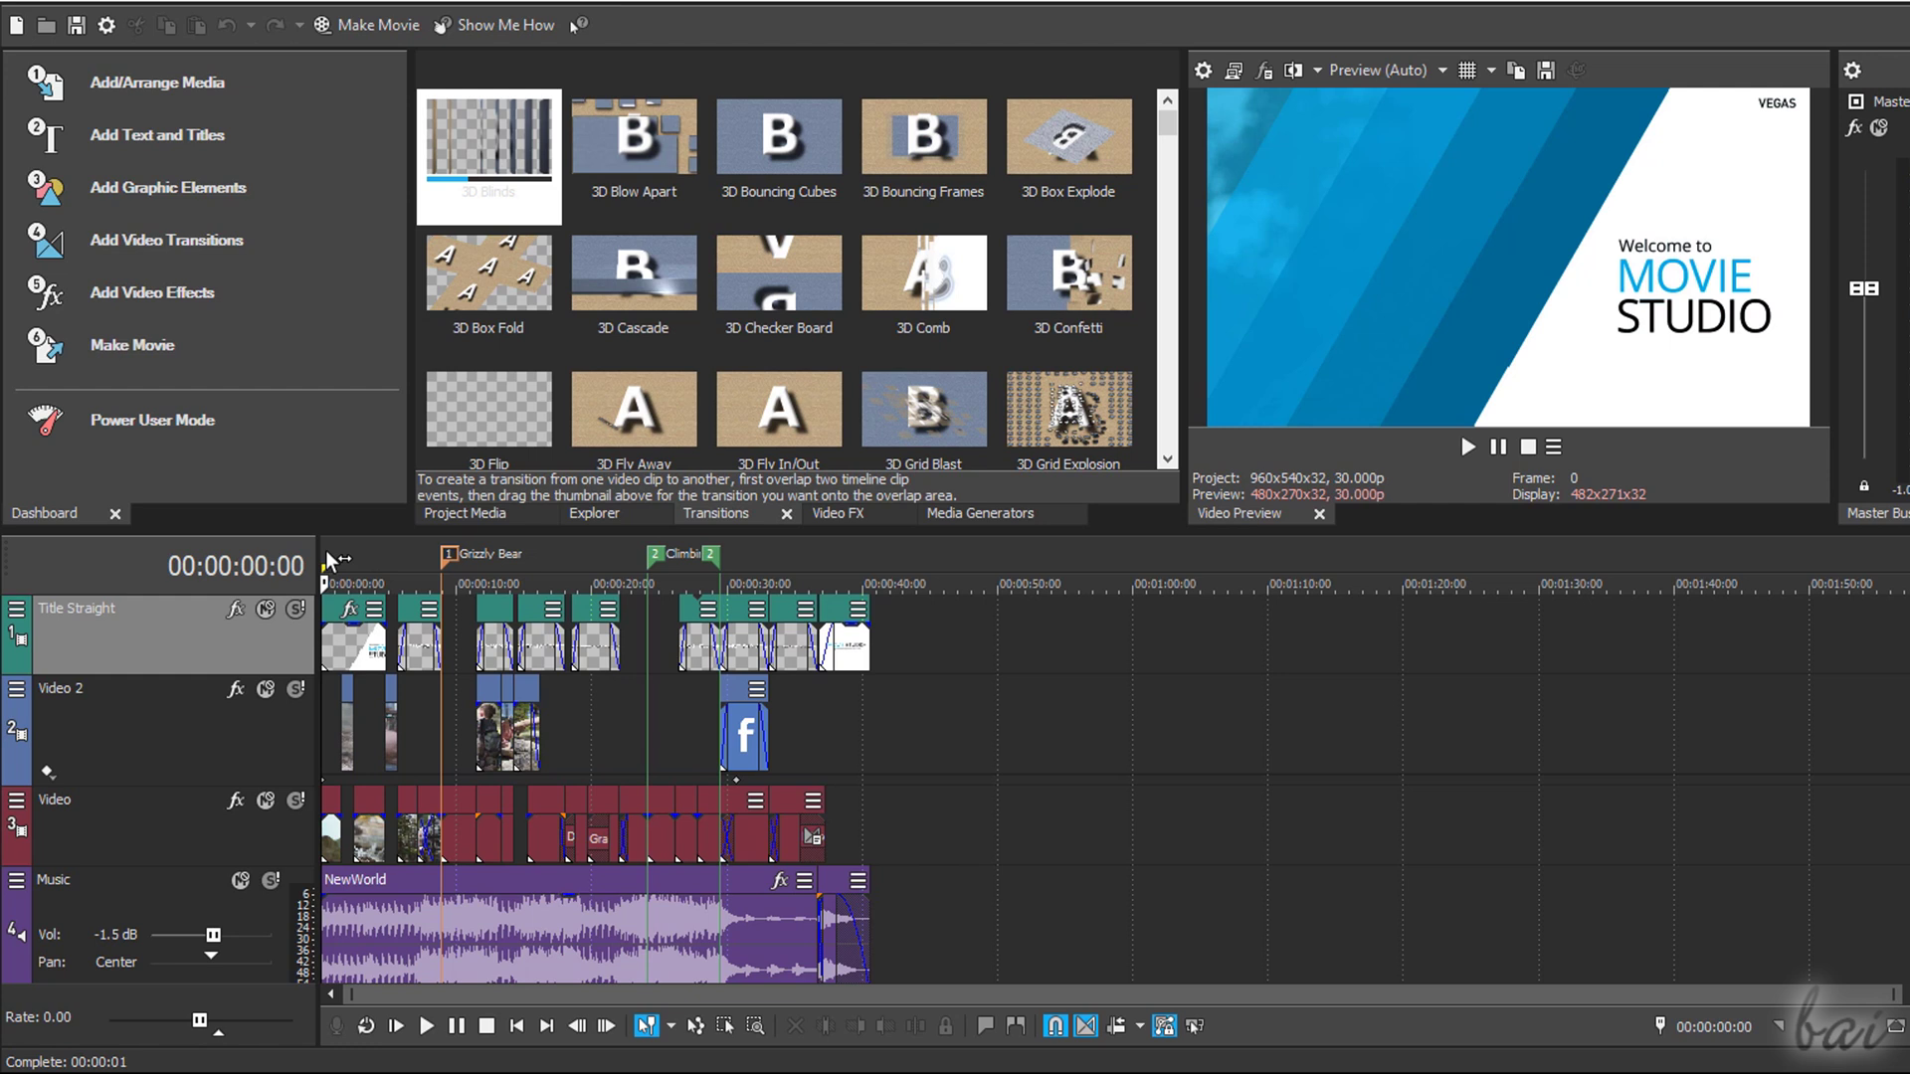
# Step: Play the welcome demo, pause on the bear shot, and select about five seconds of timeline
pyautogui.scroll(8, 718, 673)
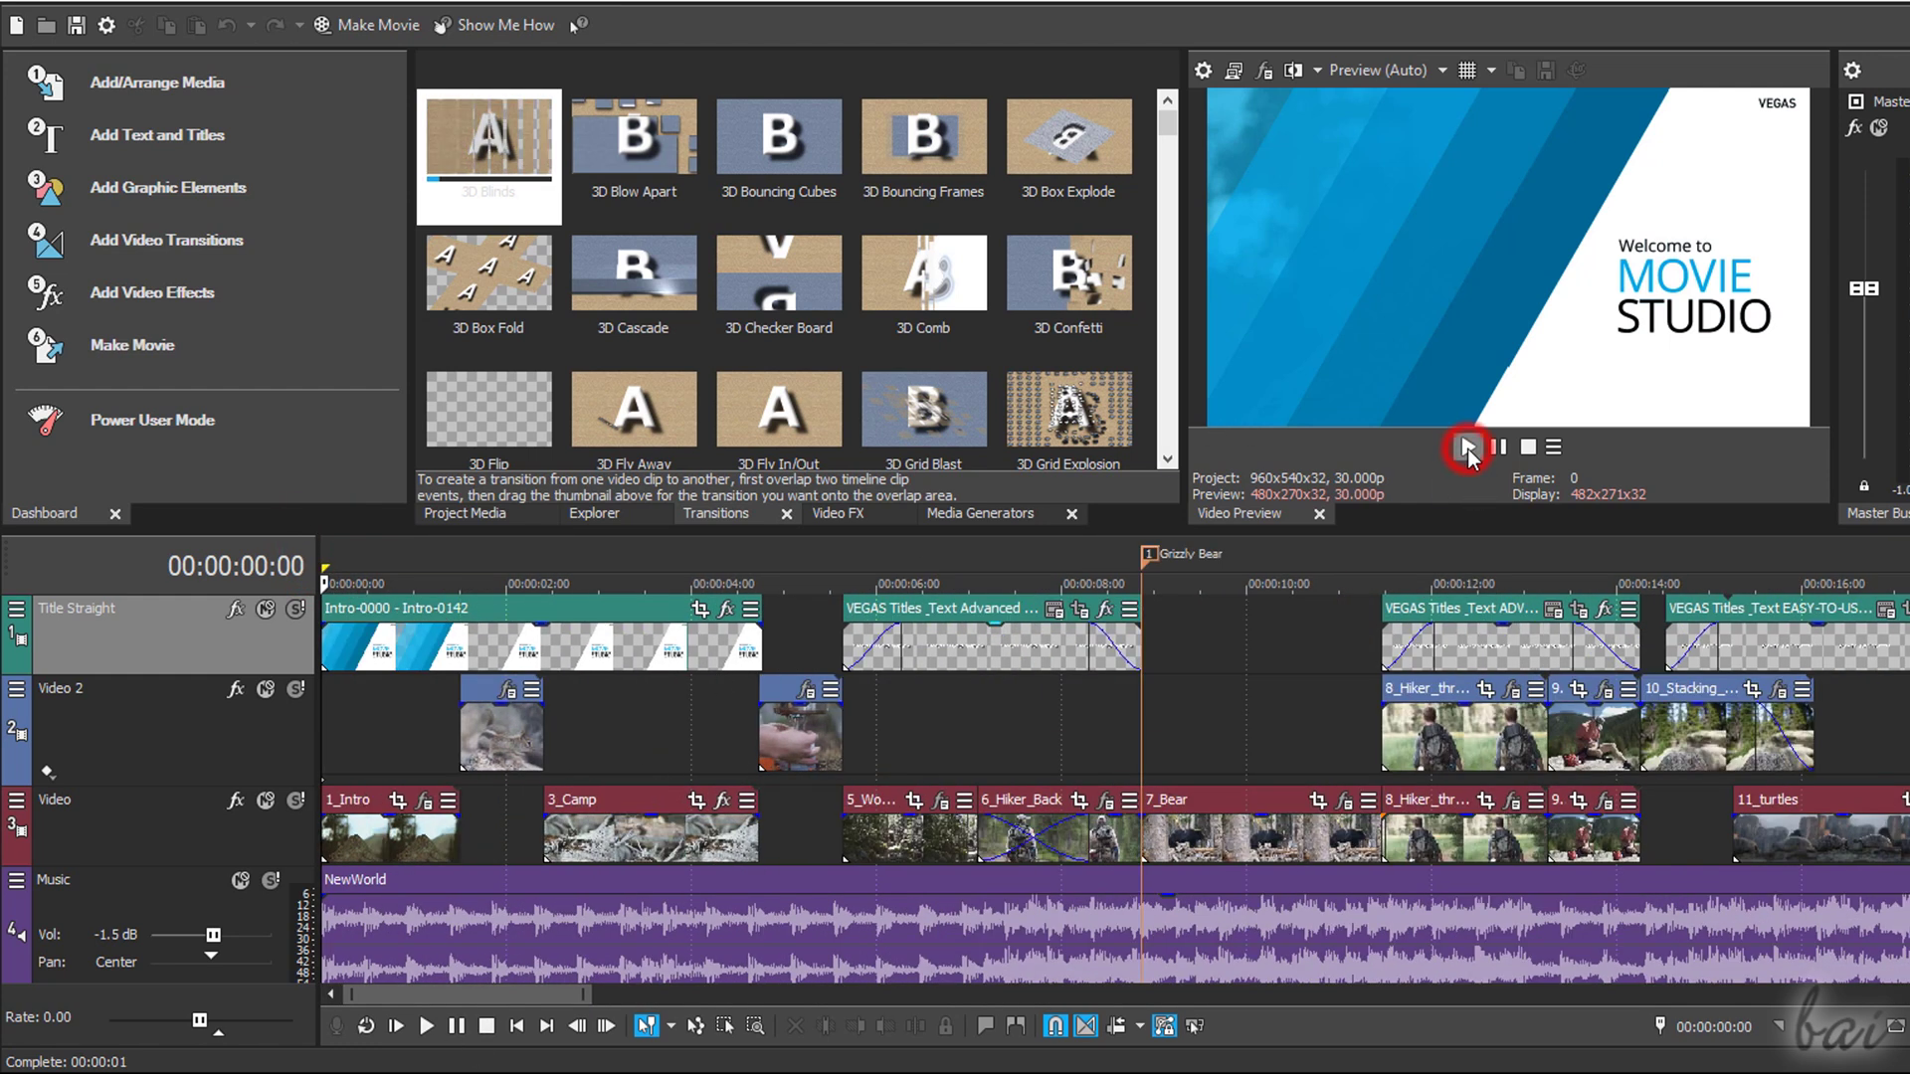
pyautogui.click(1467, 450)
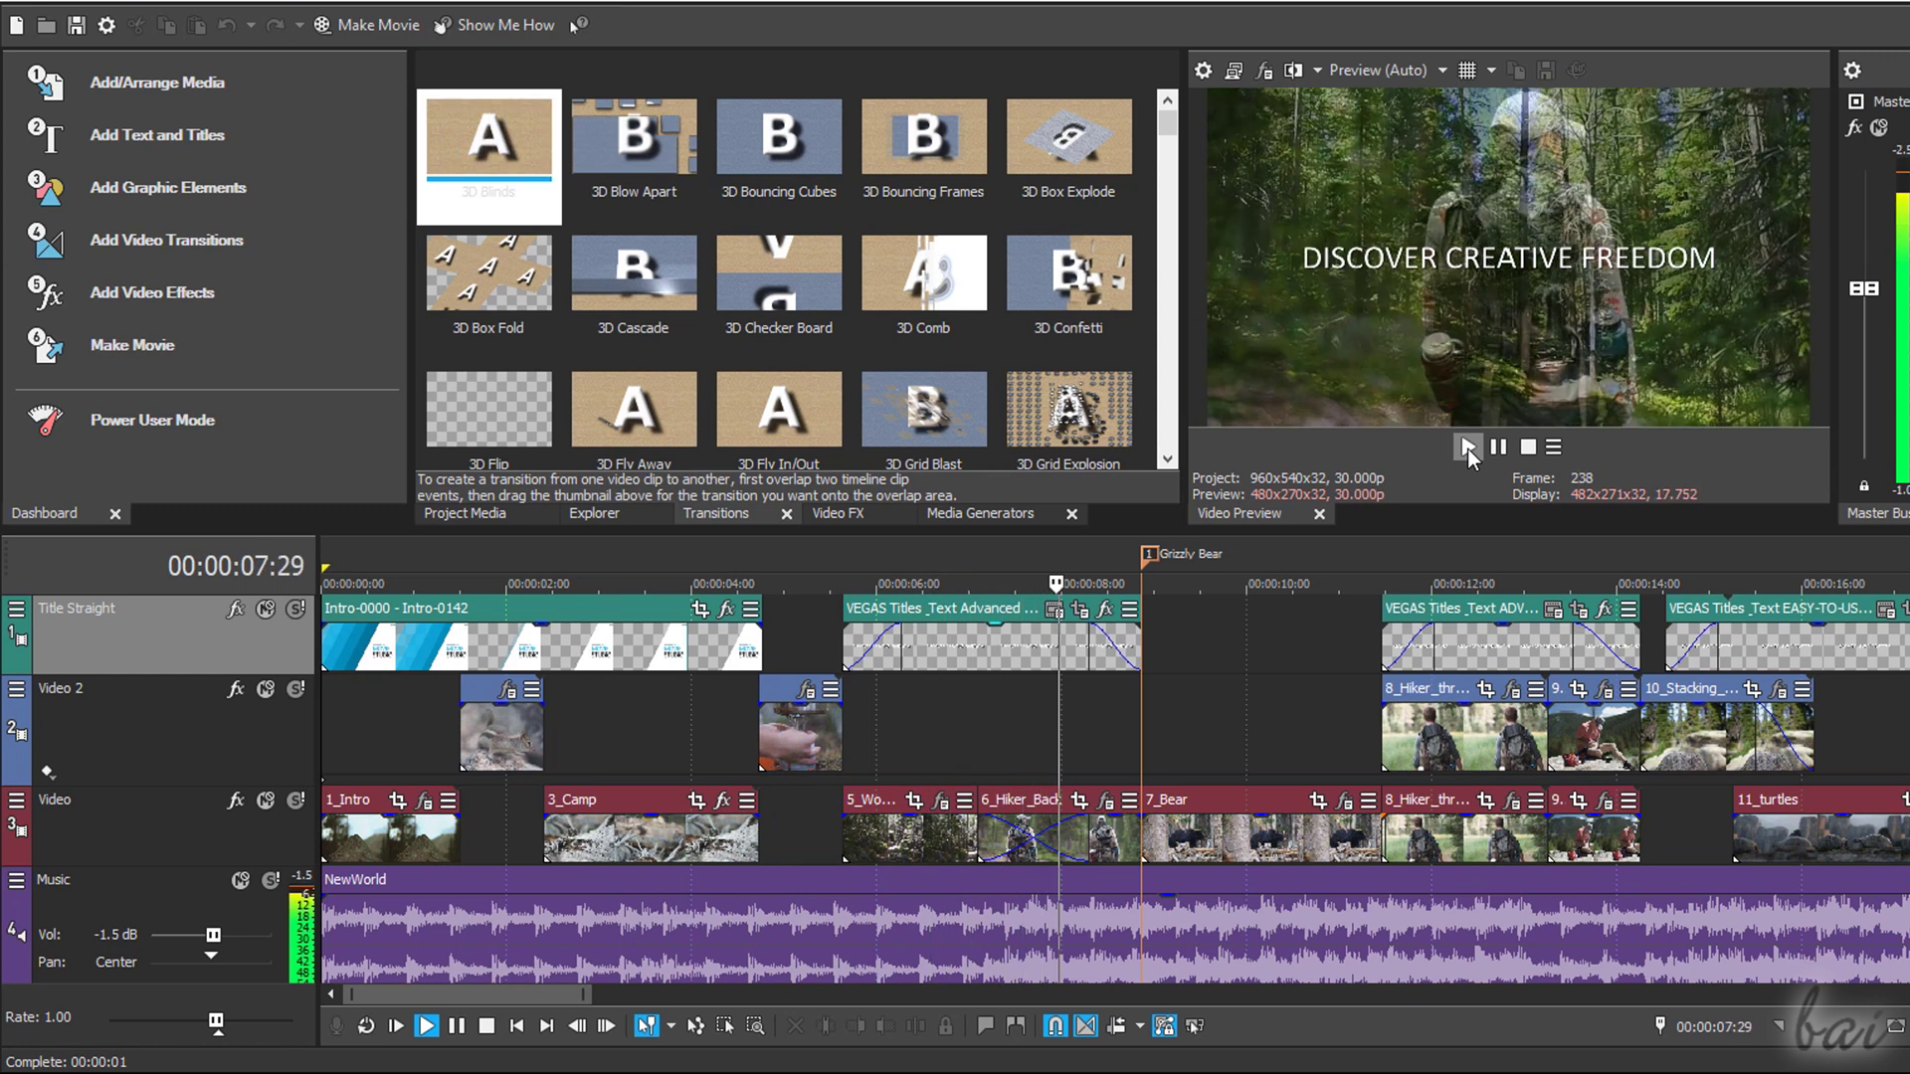
pyautogui.click(1499, 447)
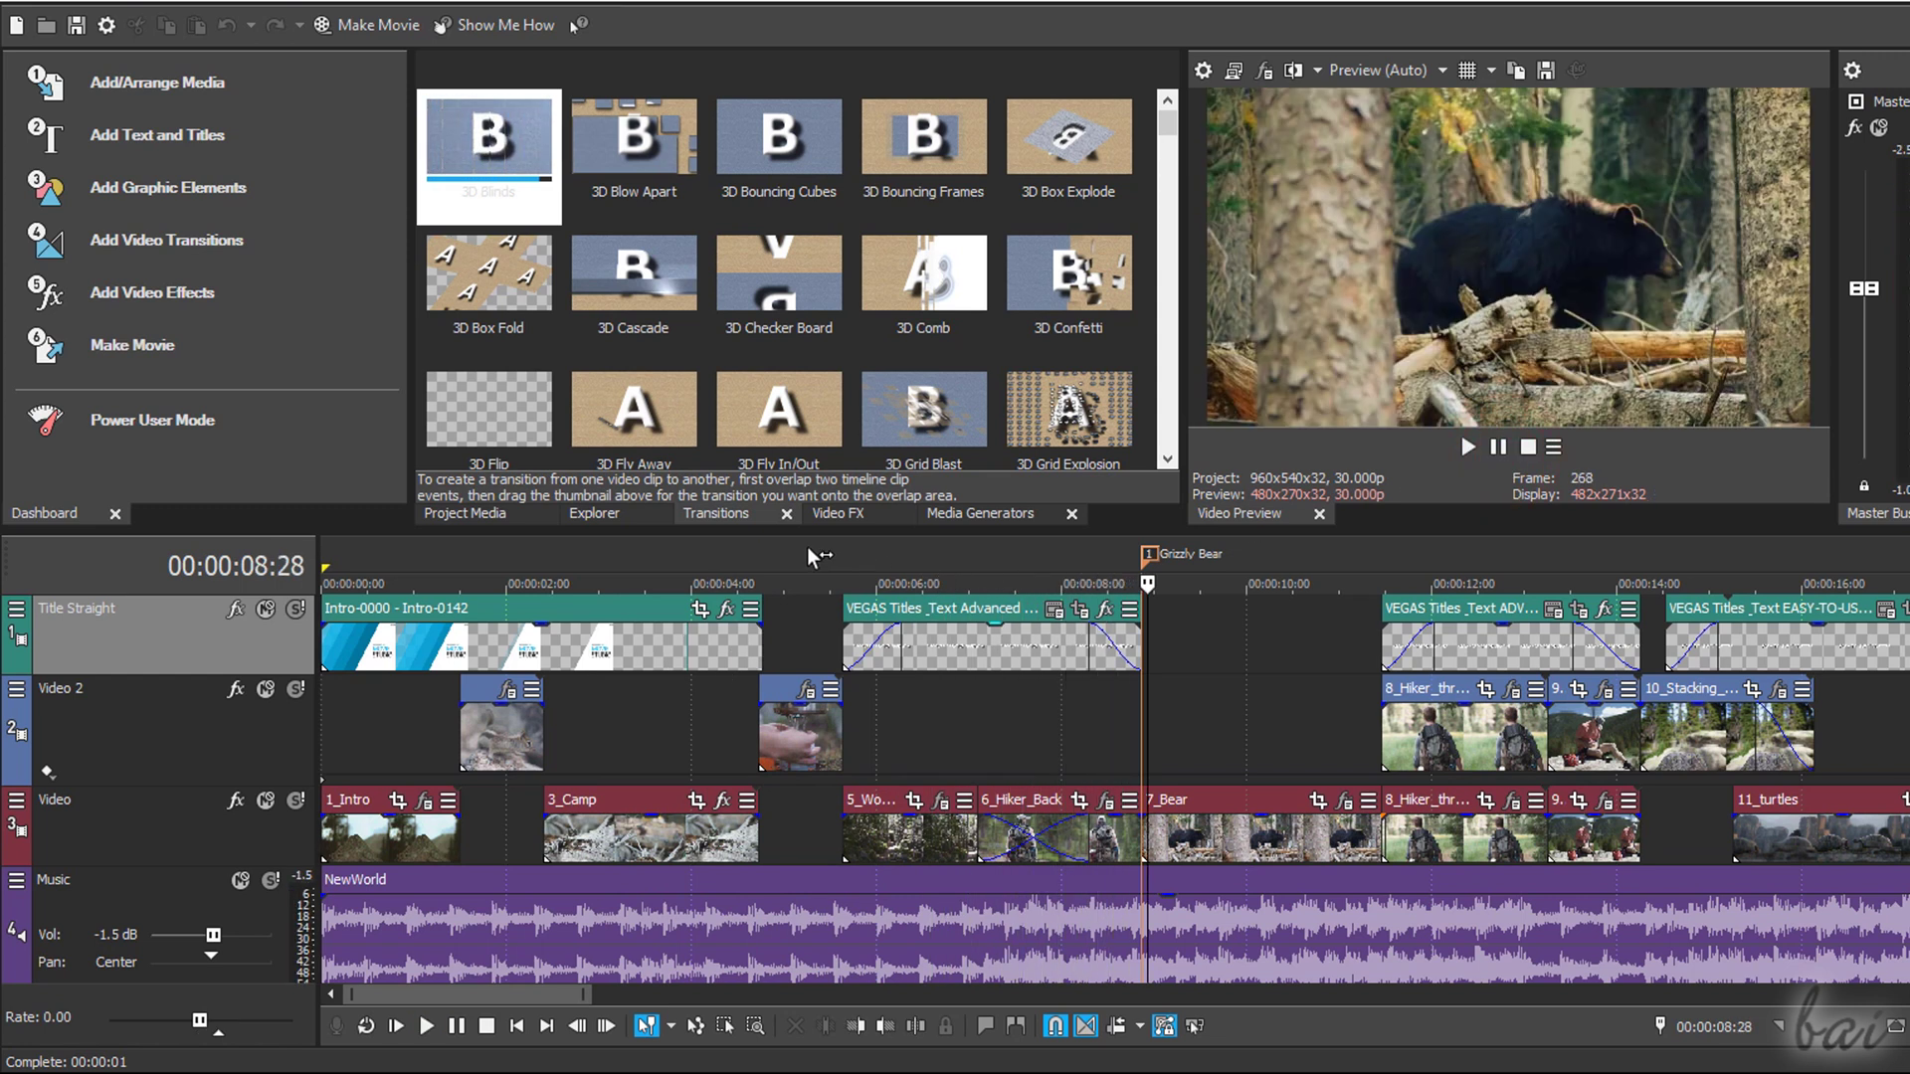
pyautogui.moveTo(822, 561); pyautogui.dragTo(1464, 568)
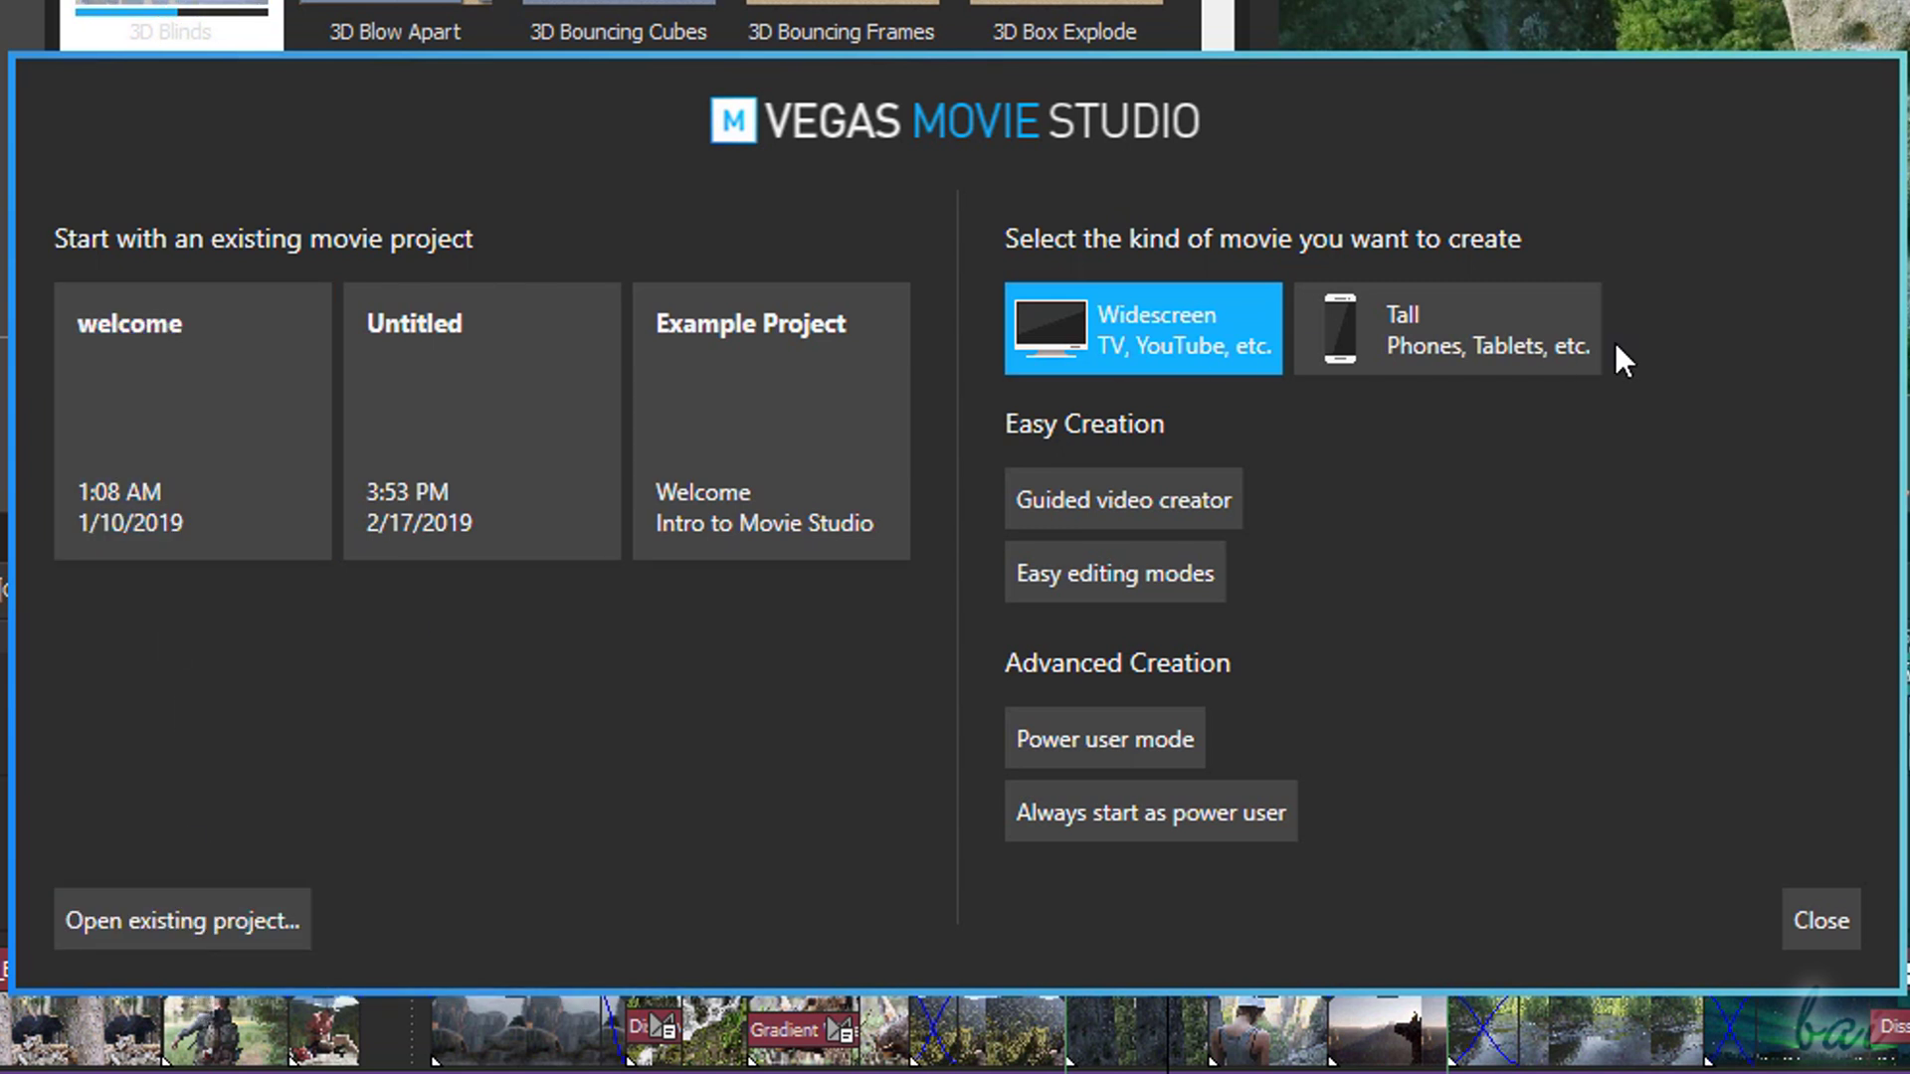
# Step: Try the Tall phone format, then return to the Widescreen movie format
pyautogui.click(1526, 319)
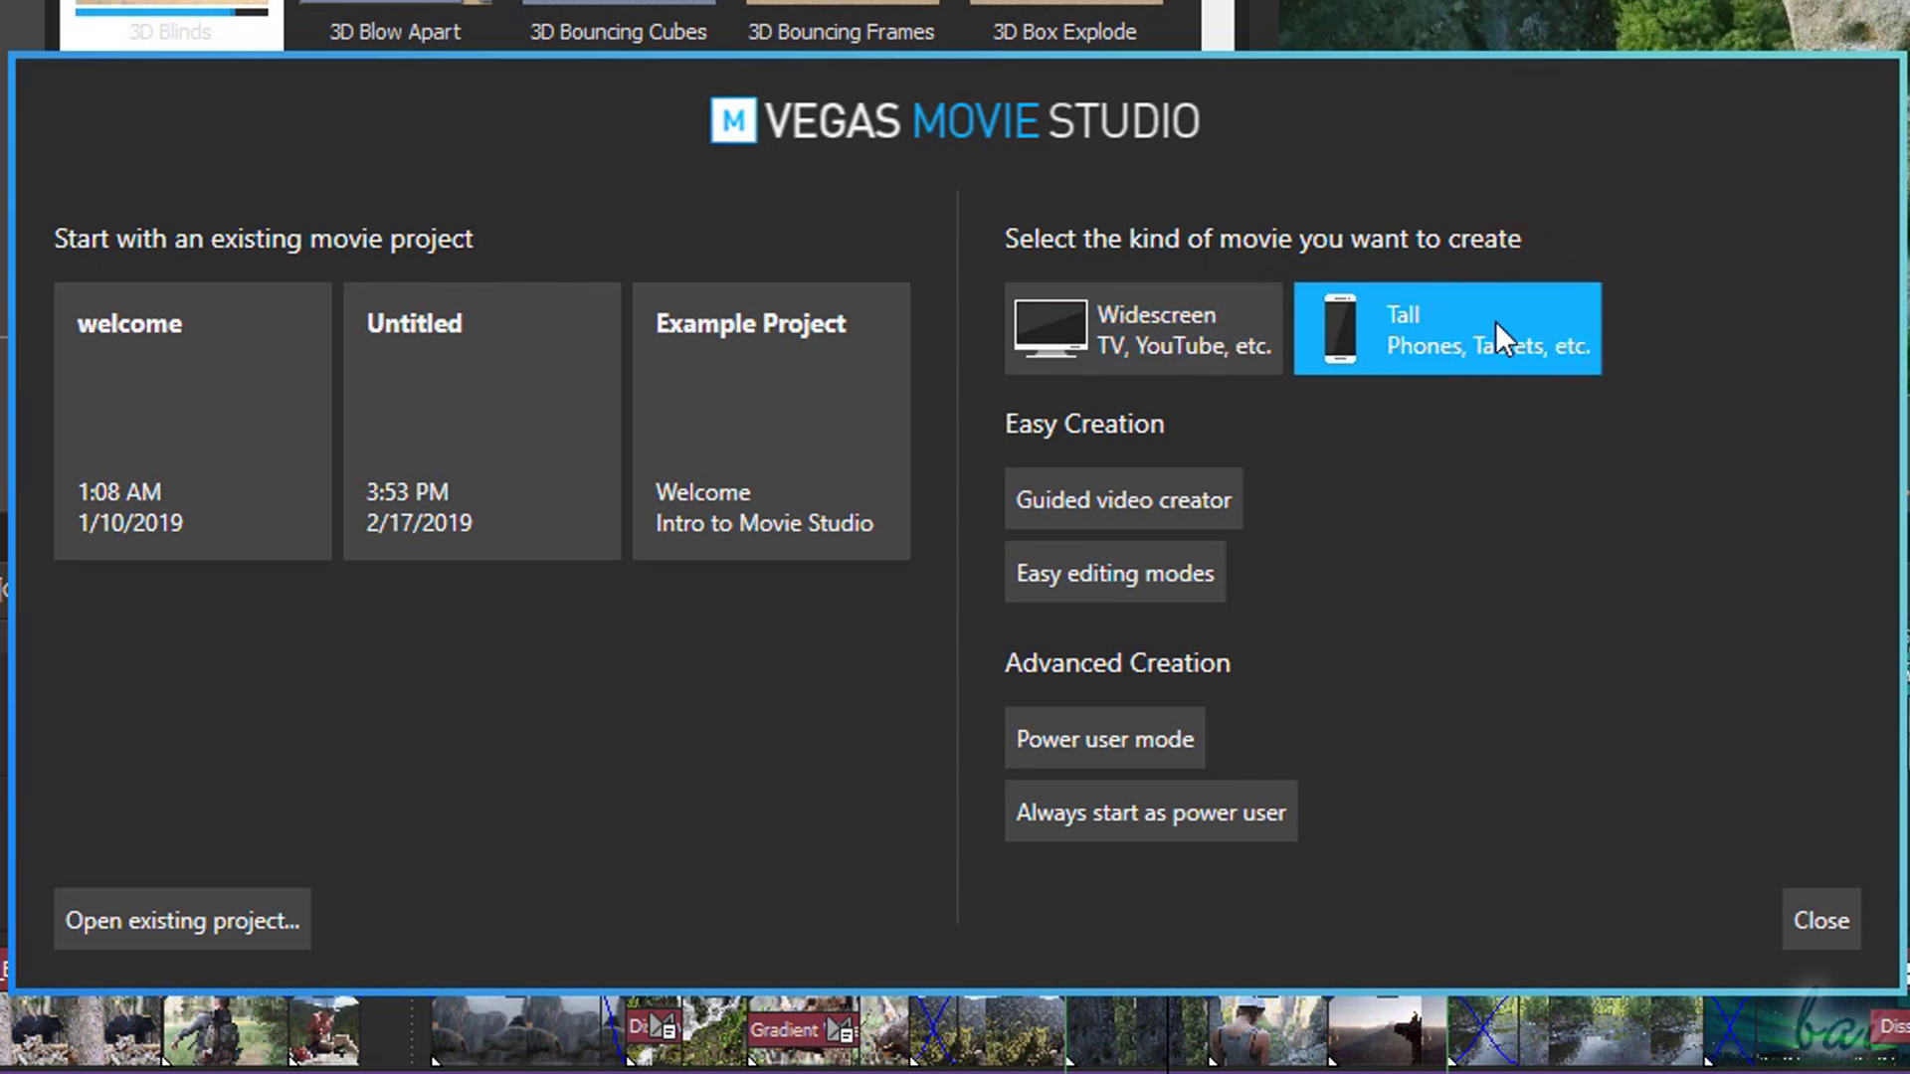
pyautogui.click(1136, 332)
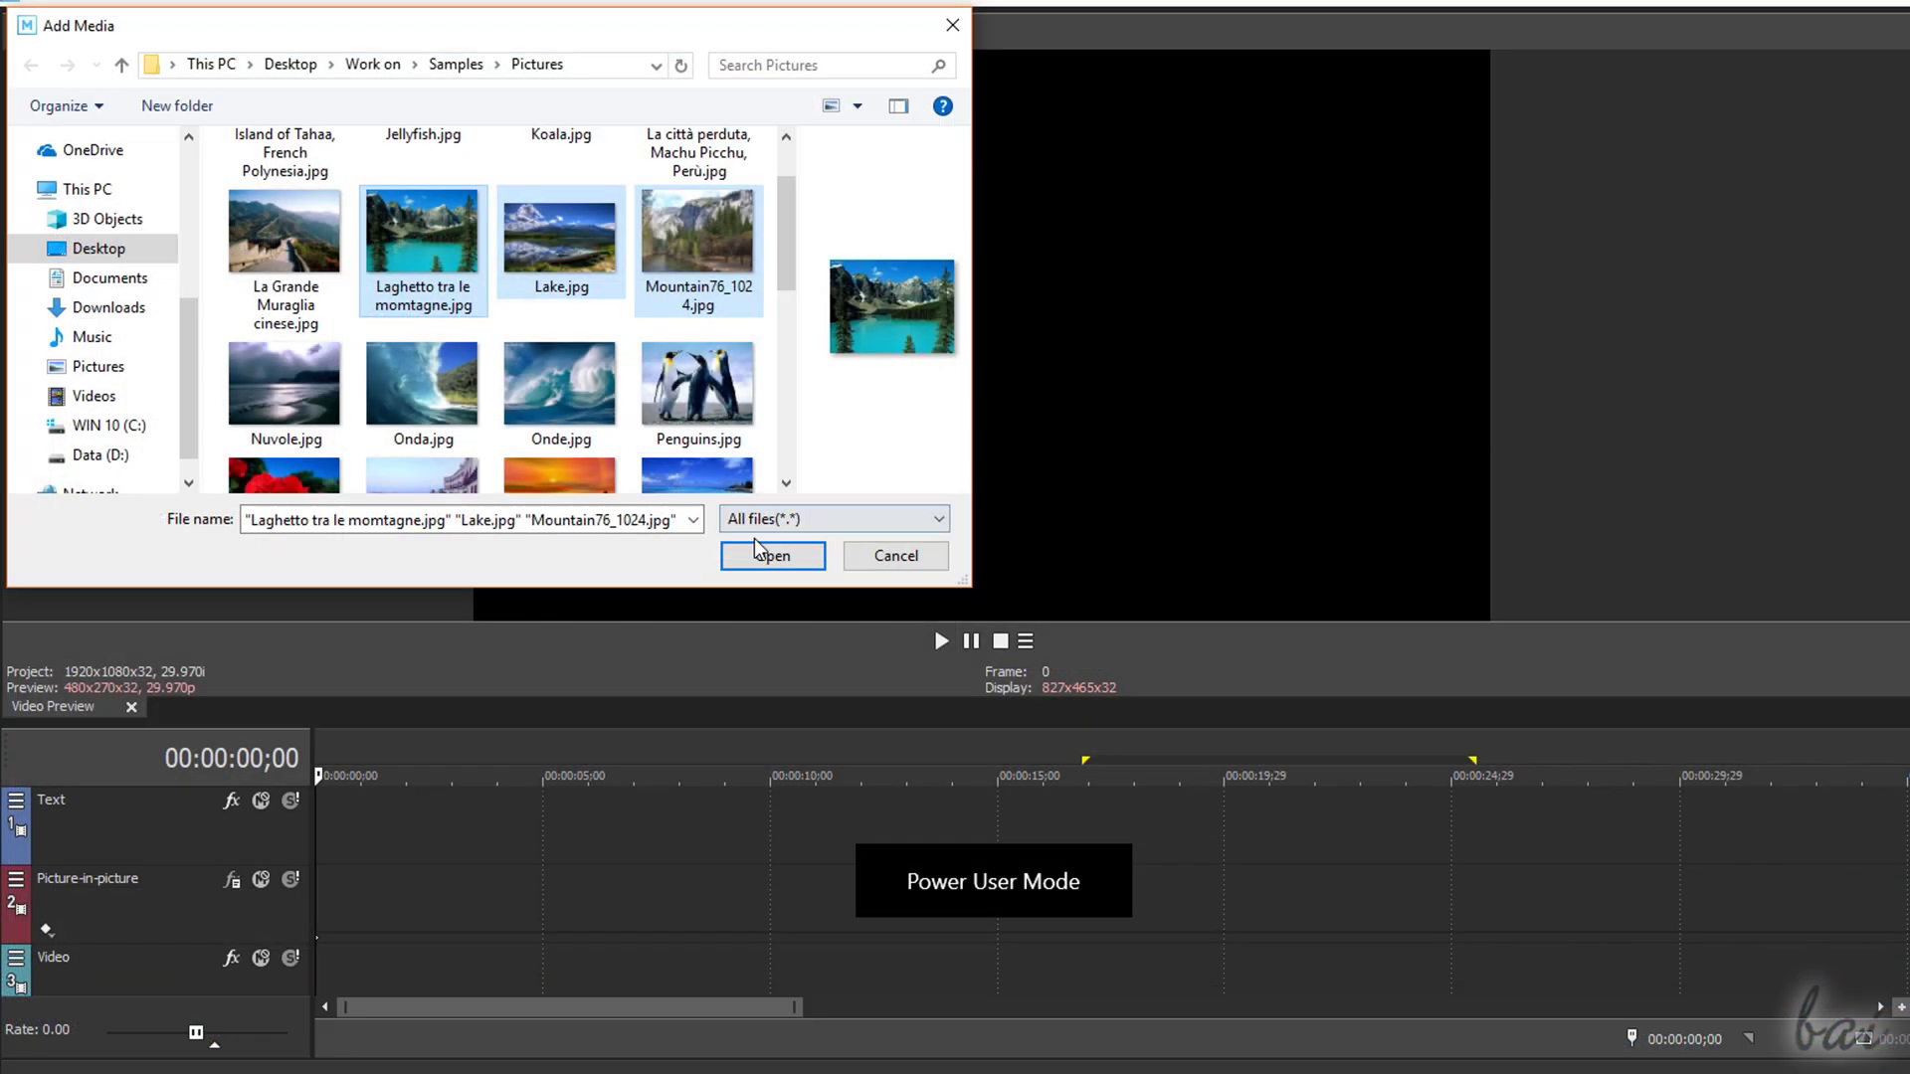
# Step: Add three landscape photos in the Guided video creator and advance through transitions to titles
pyautogui.click(772, 554)
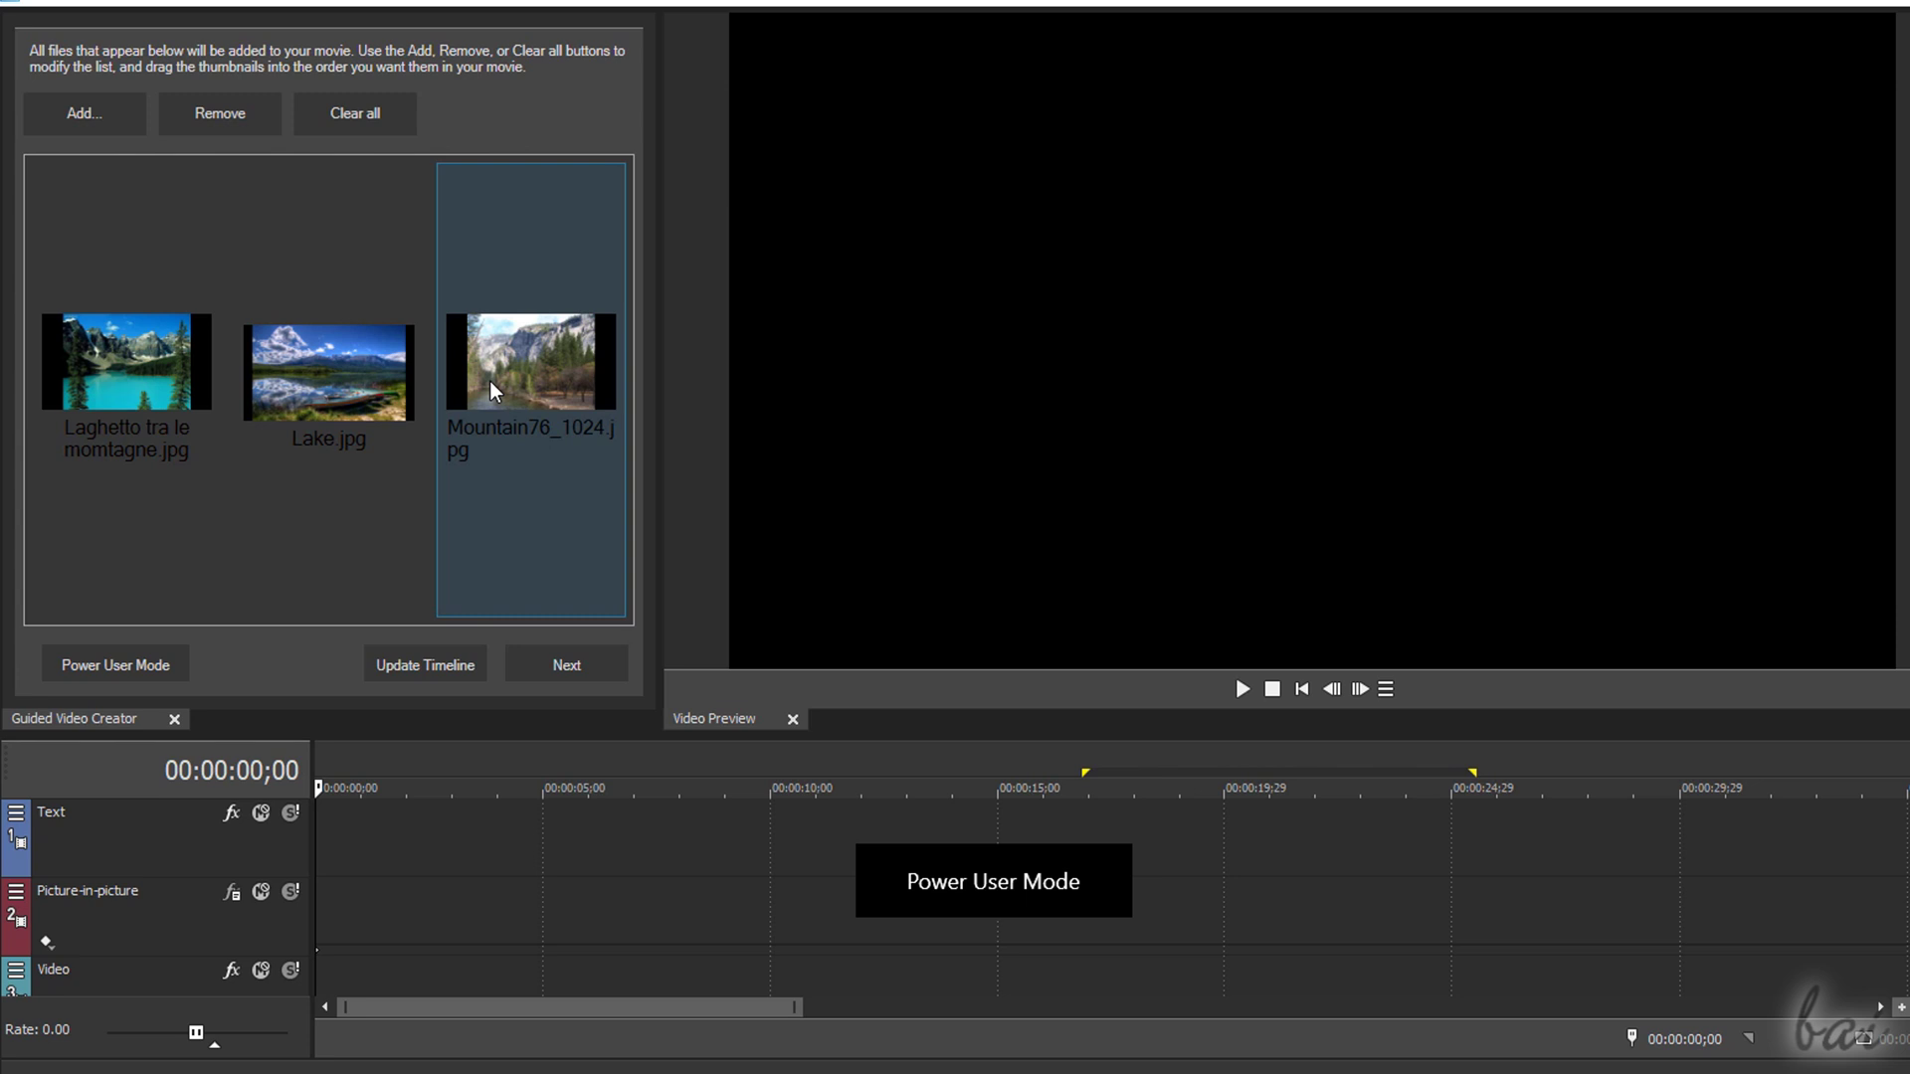
pyautogui.click(570, 669)
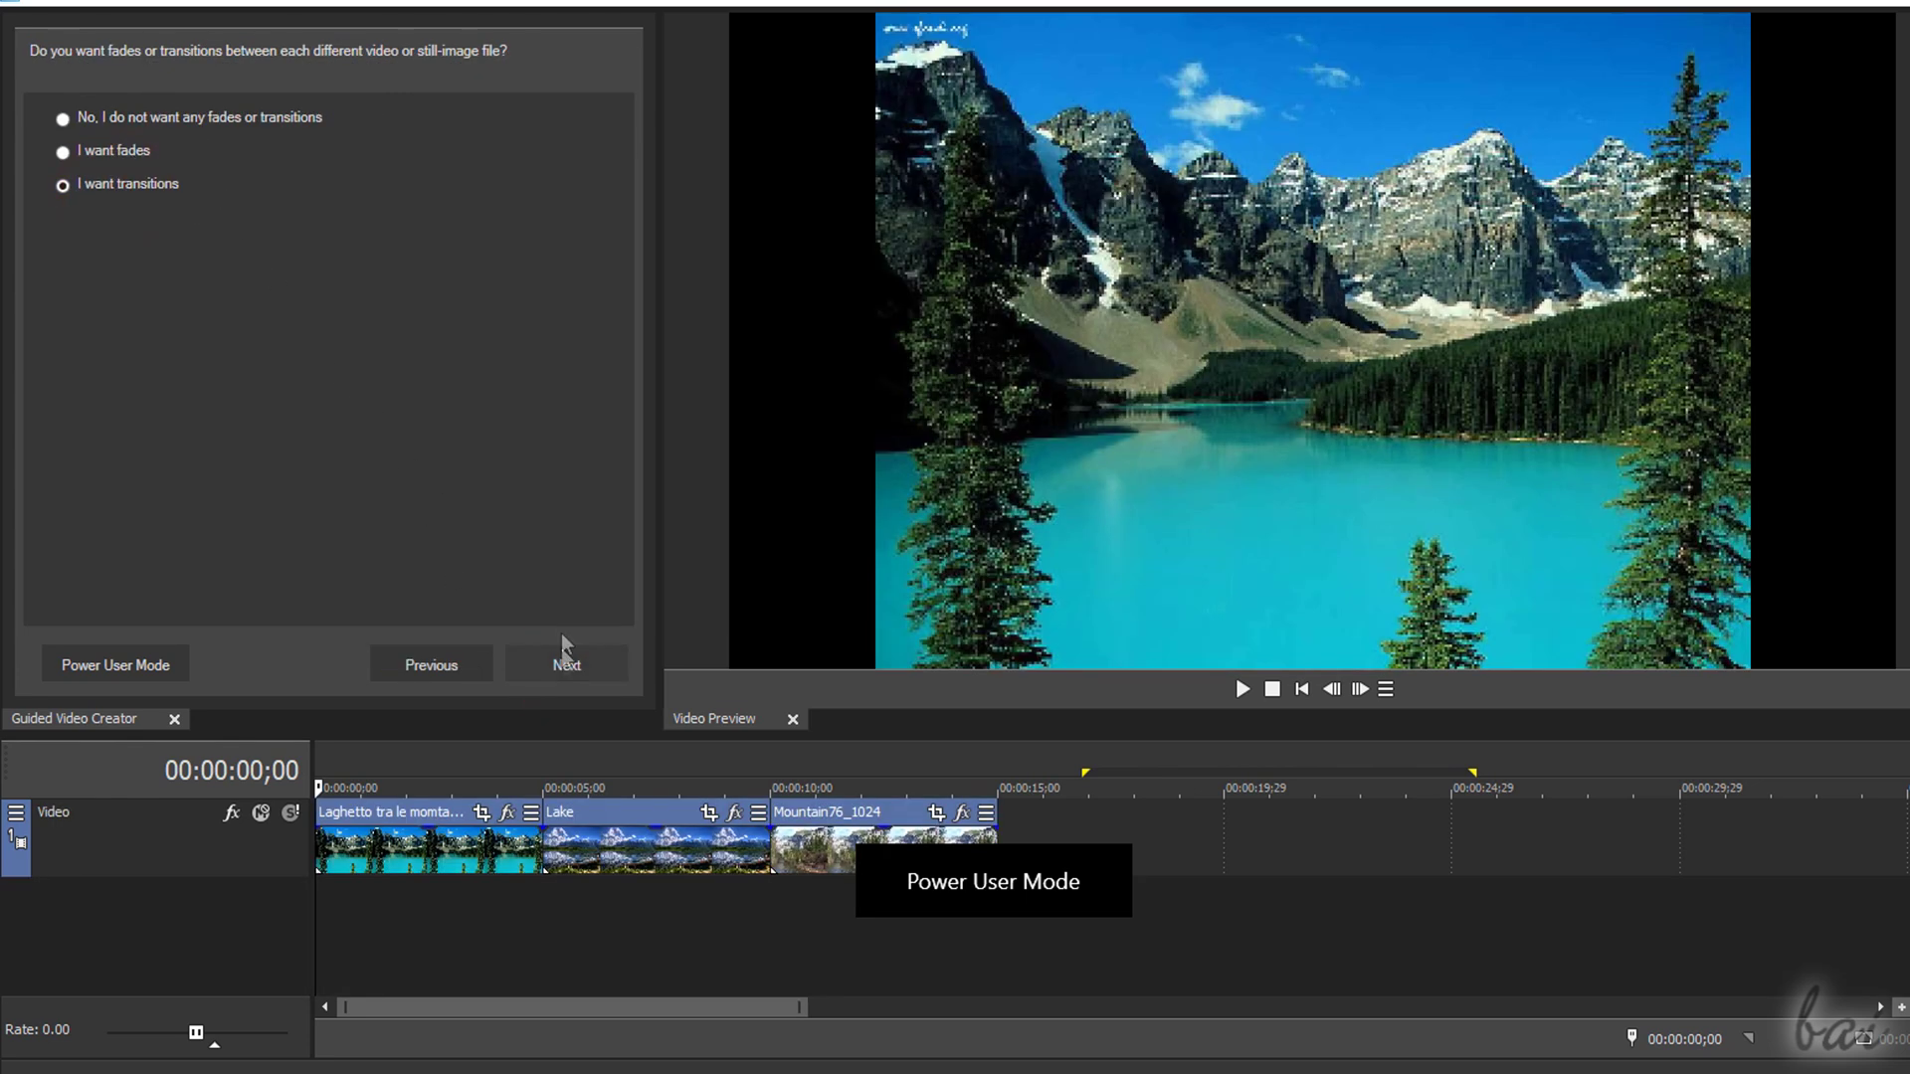
pyautogui.click(563, 657)
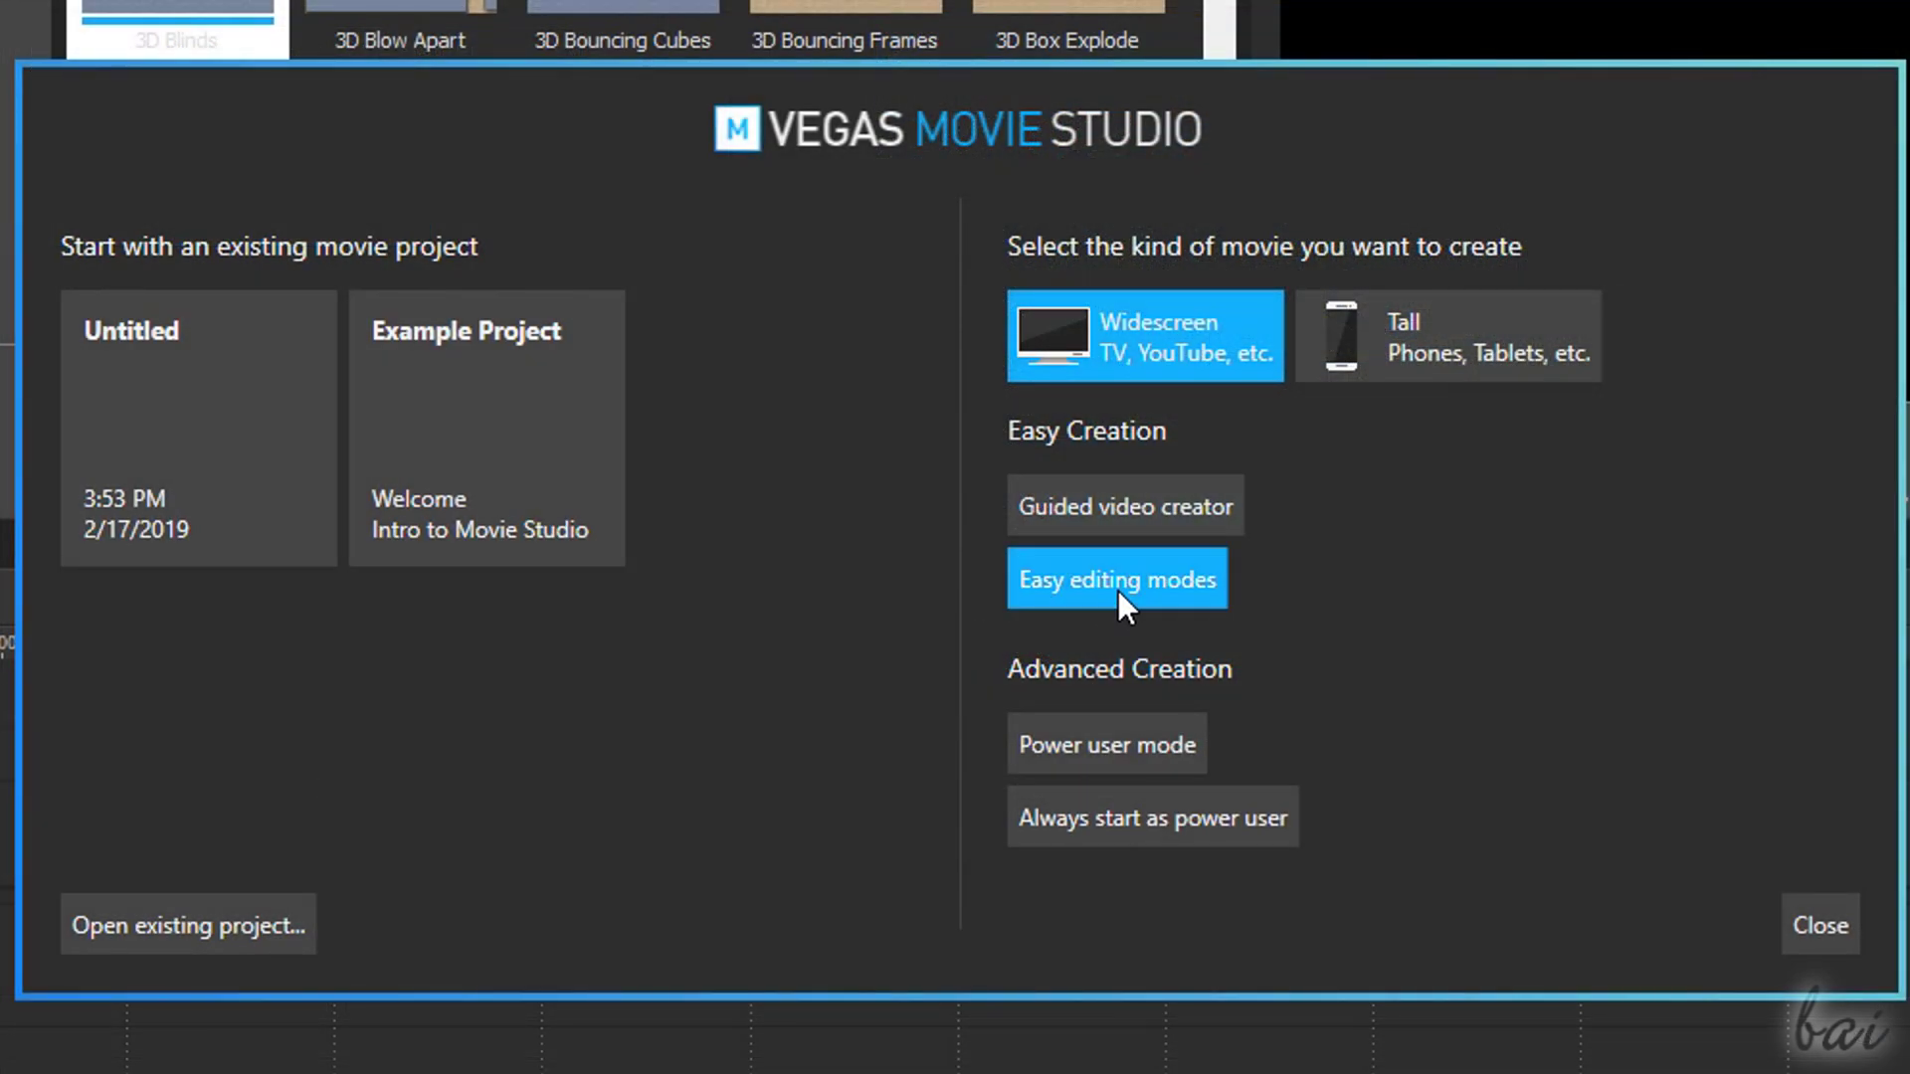
# Step: Load the photos into Easy editing mode, preview the Lake photo, then enter Power User Mode
pyautogui.click(1118, 589)
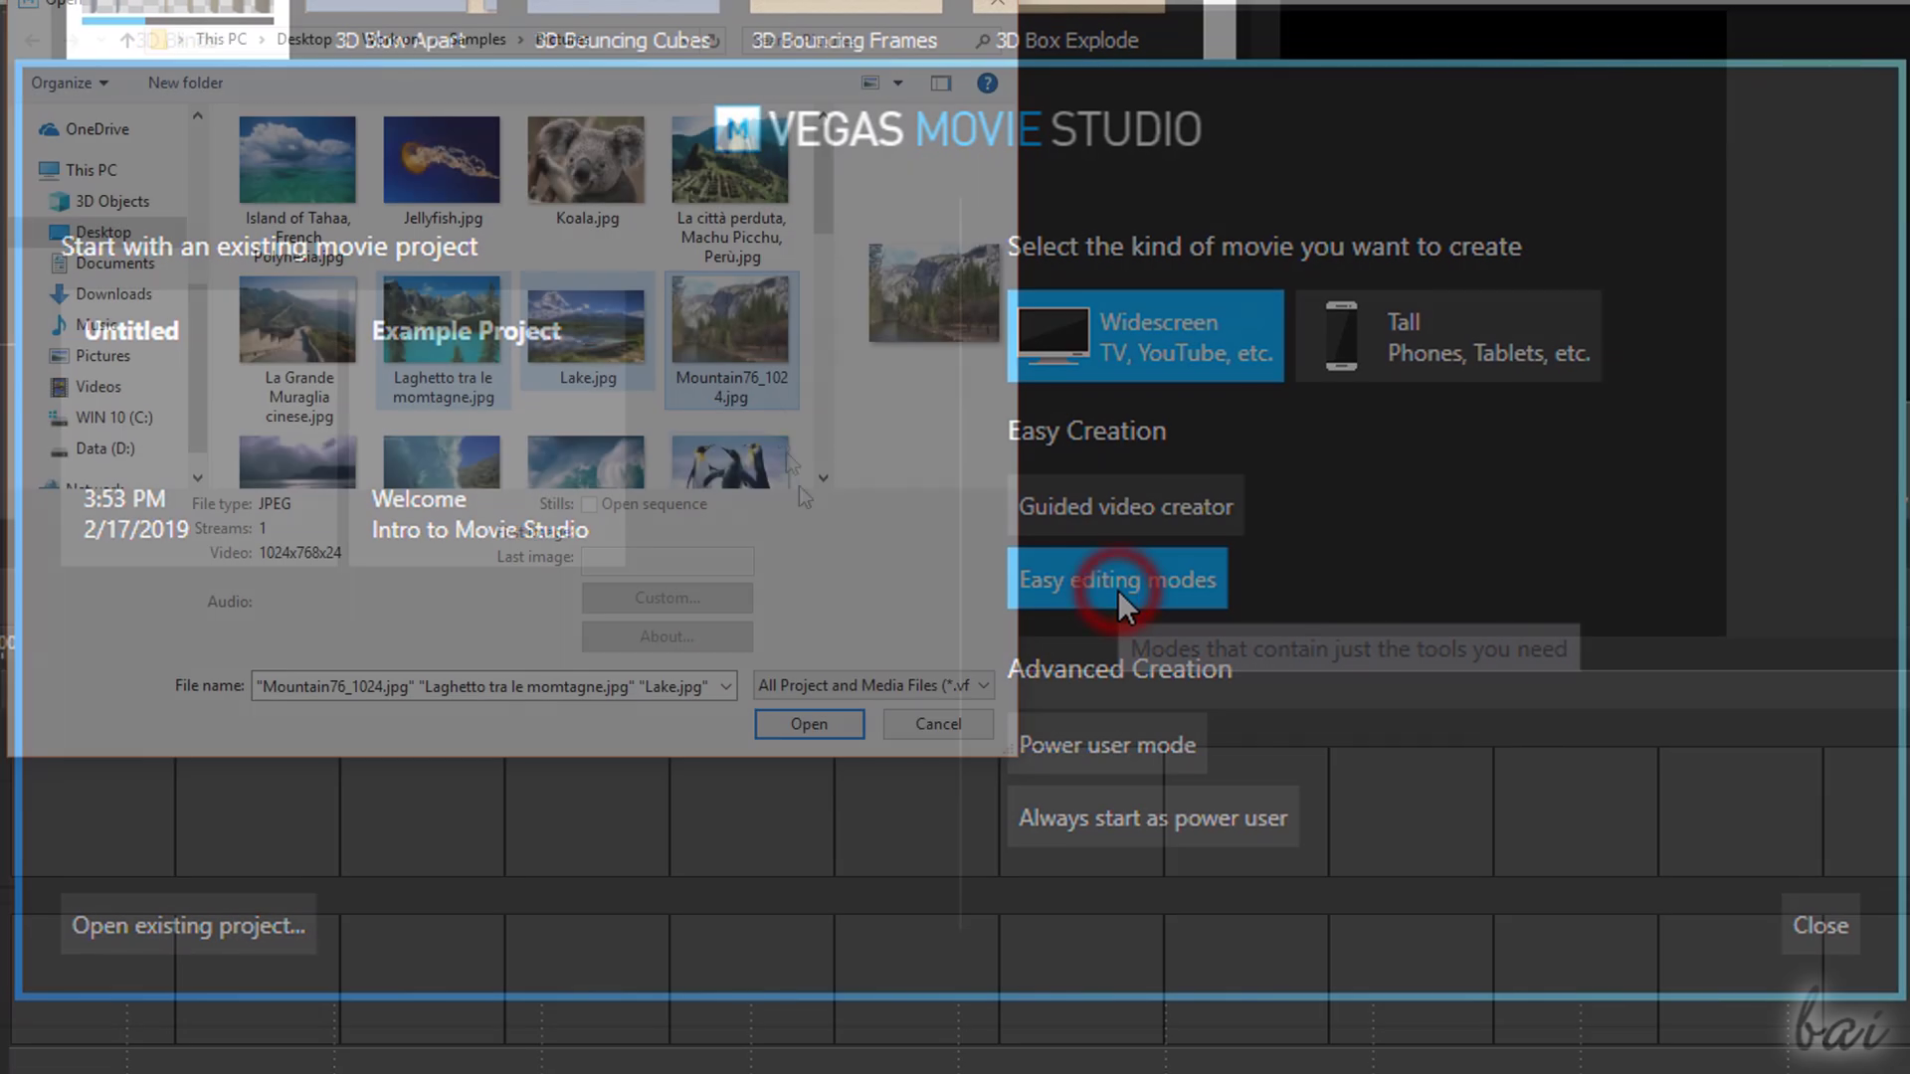
pyautogui.click(844, 724)
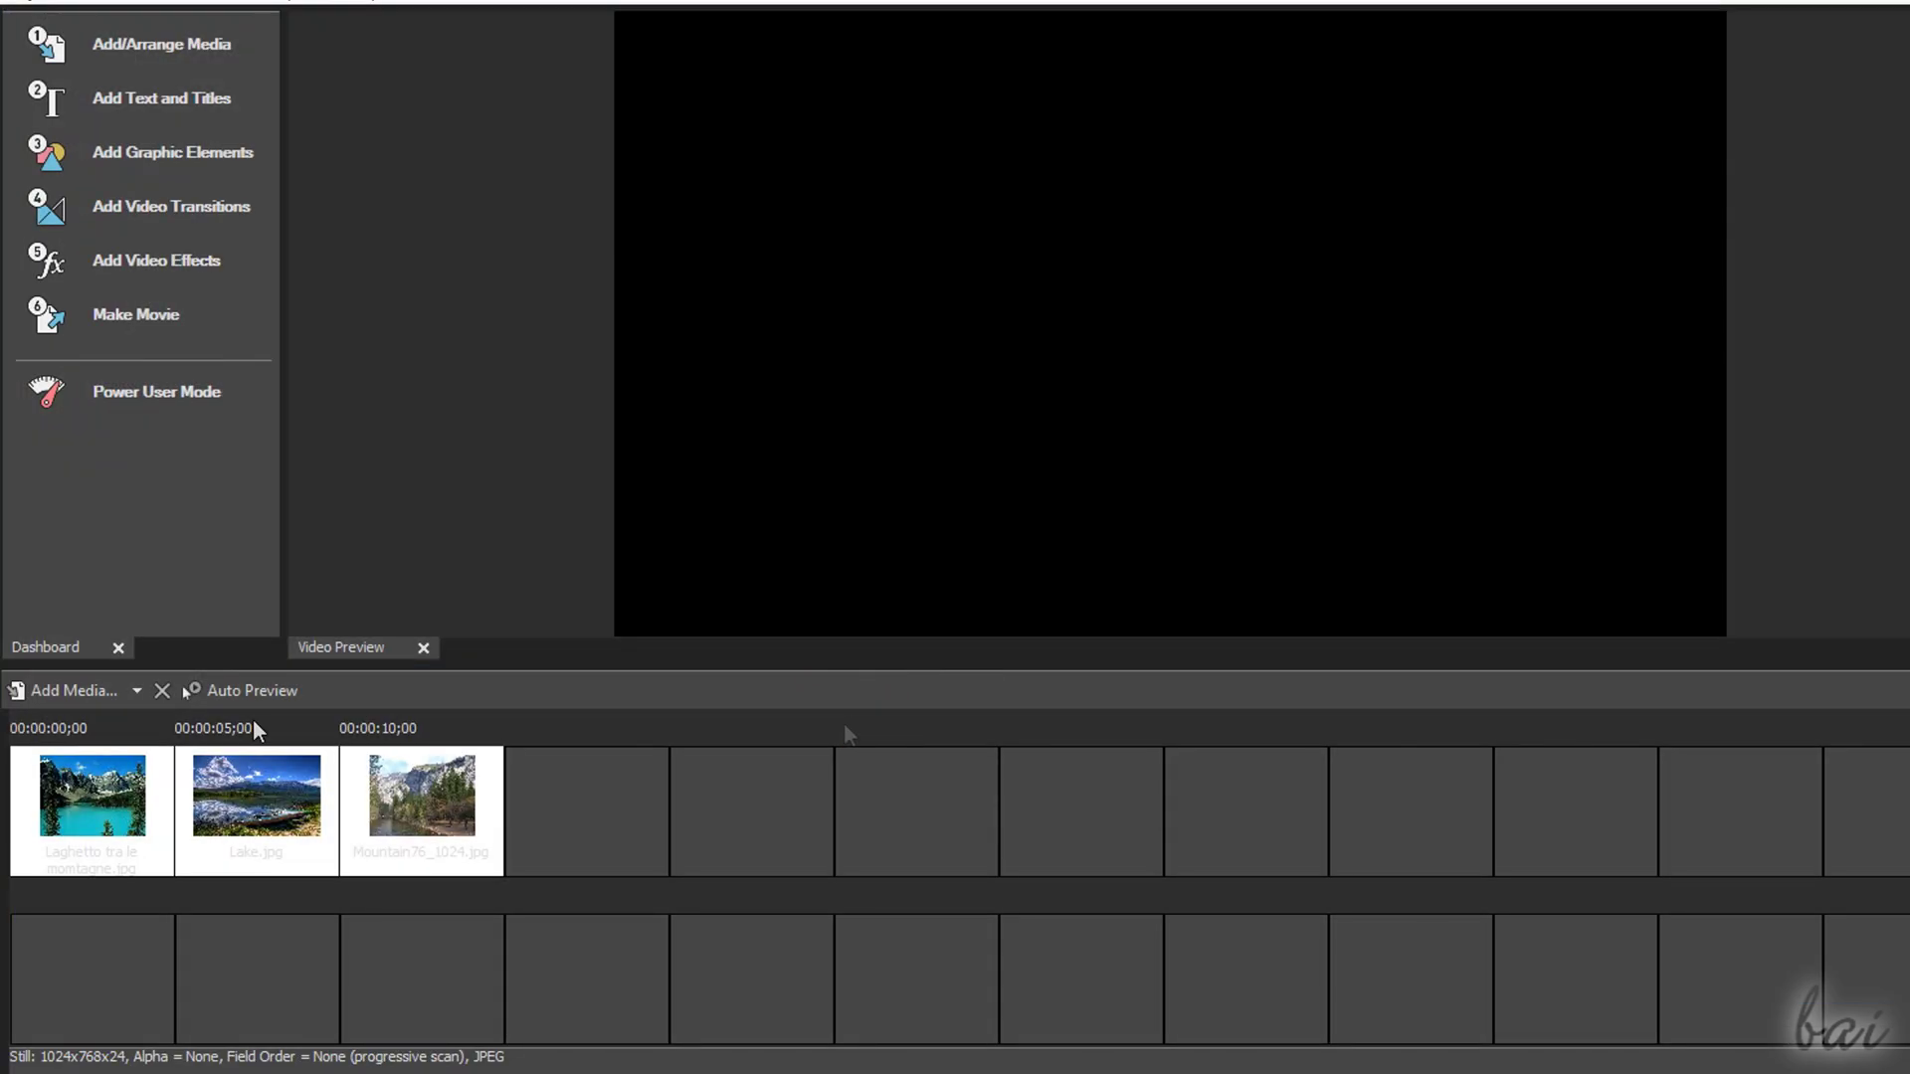
pyautogui.click(251, 734)
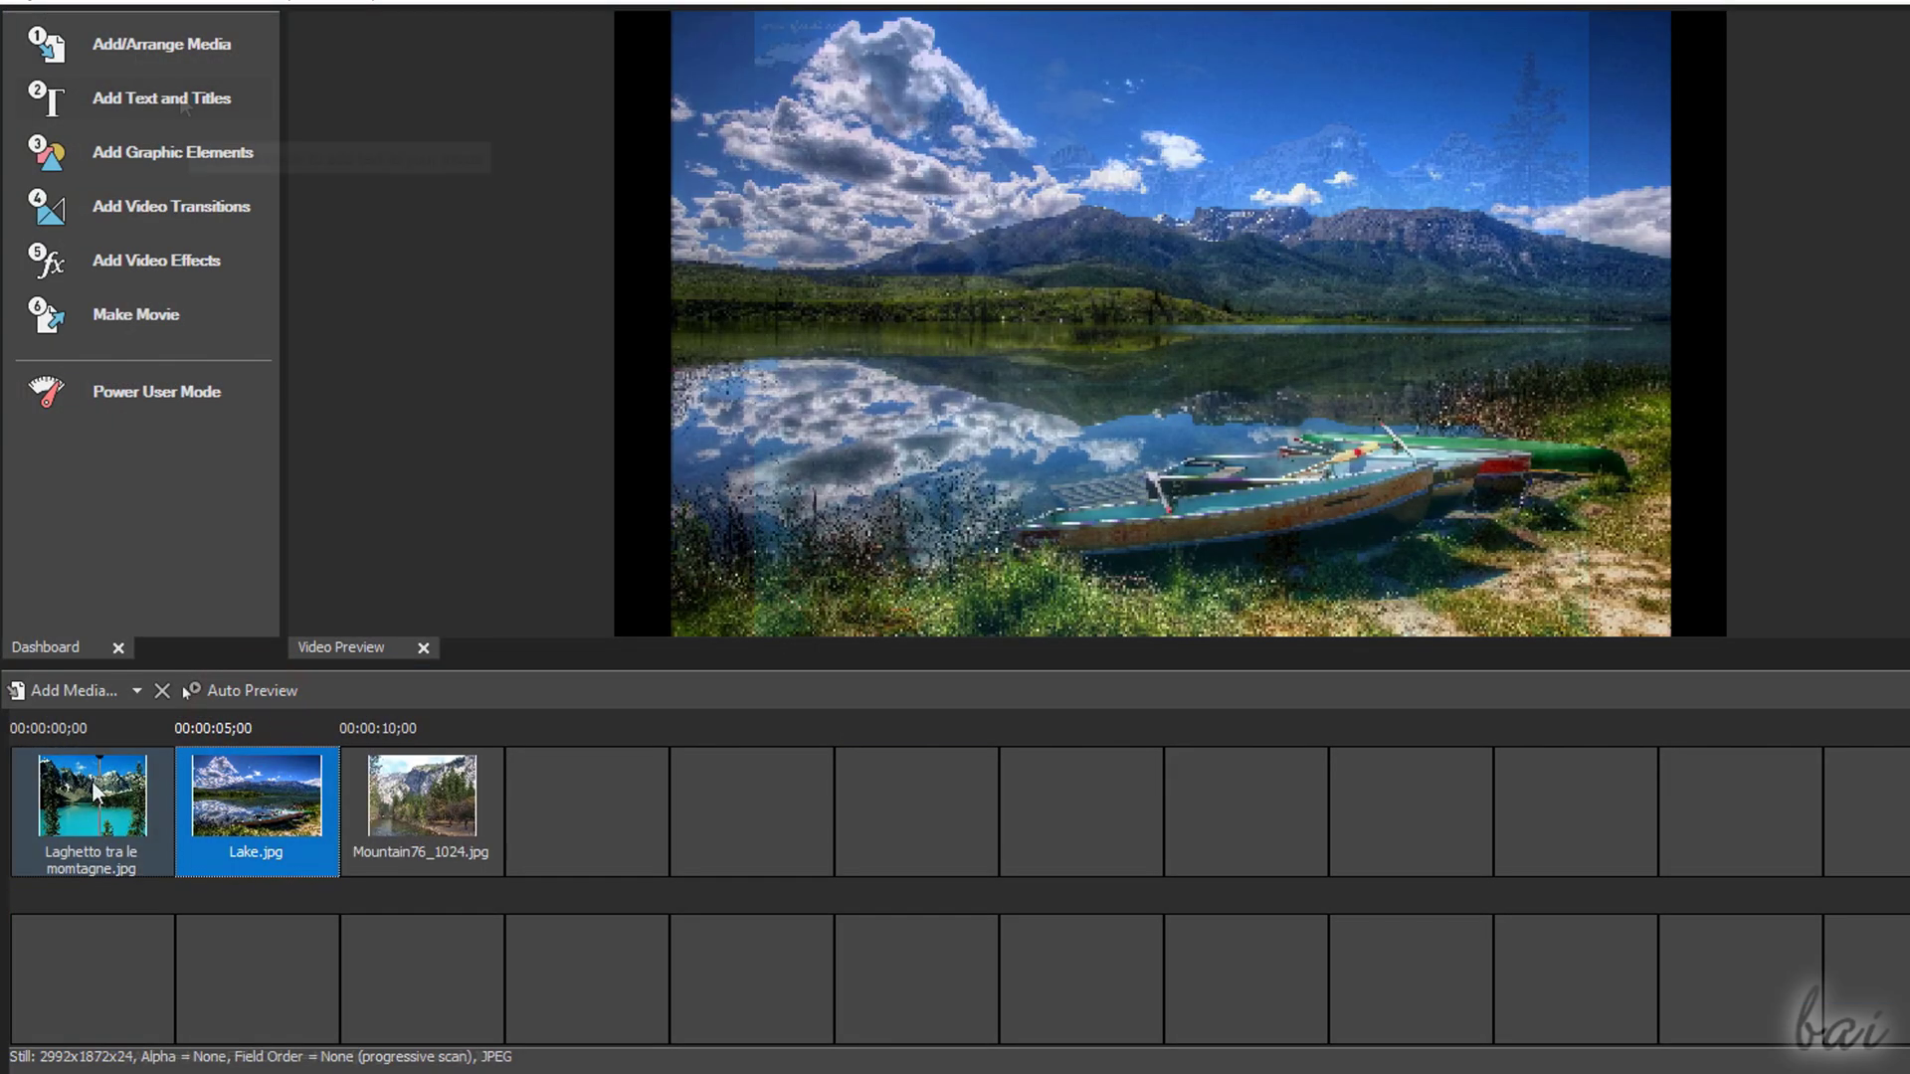
pyautogui.click(92, 786)
pyautogui.click(182, 99)
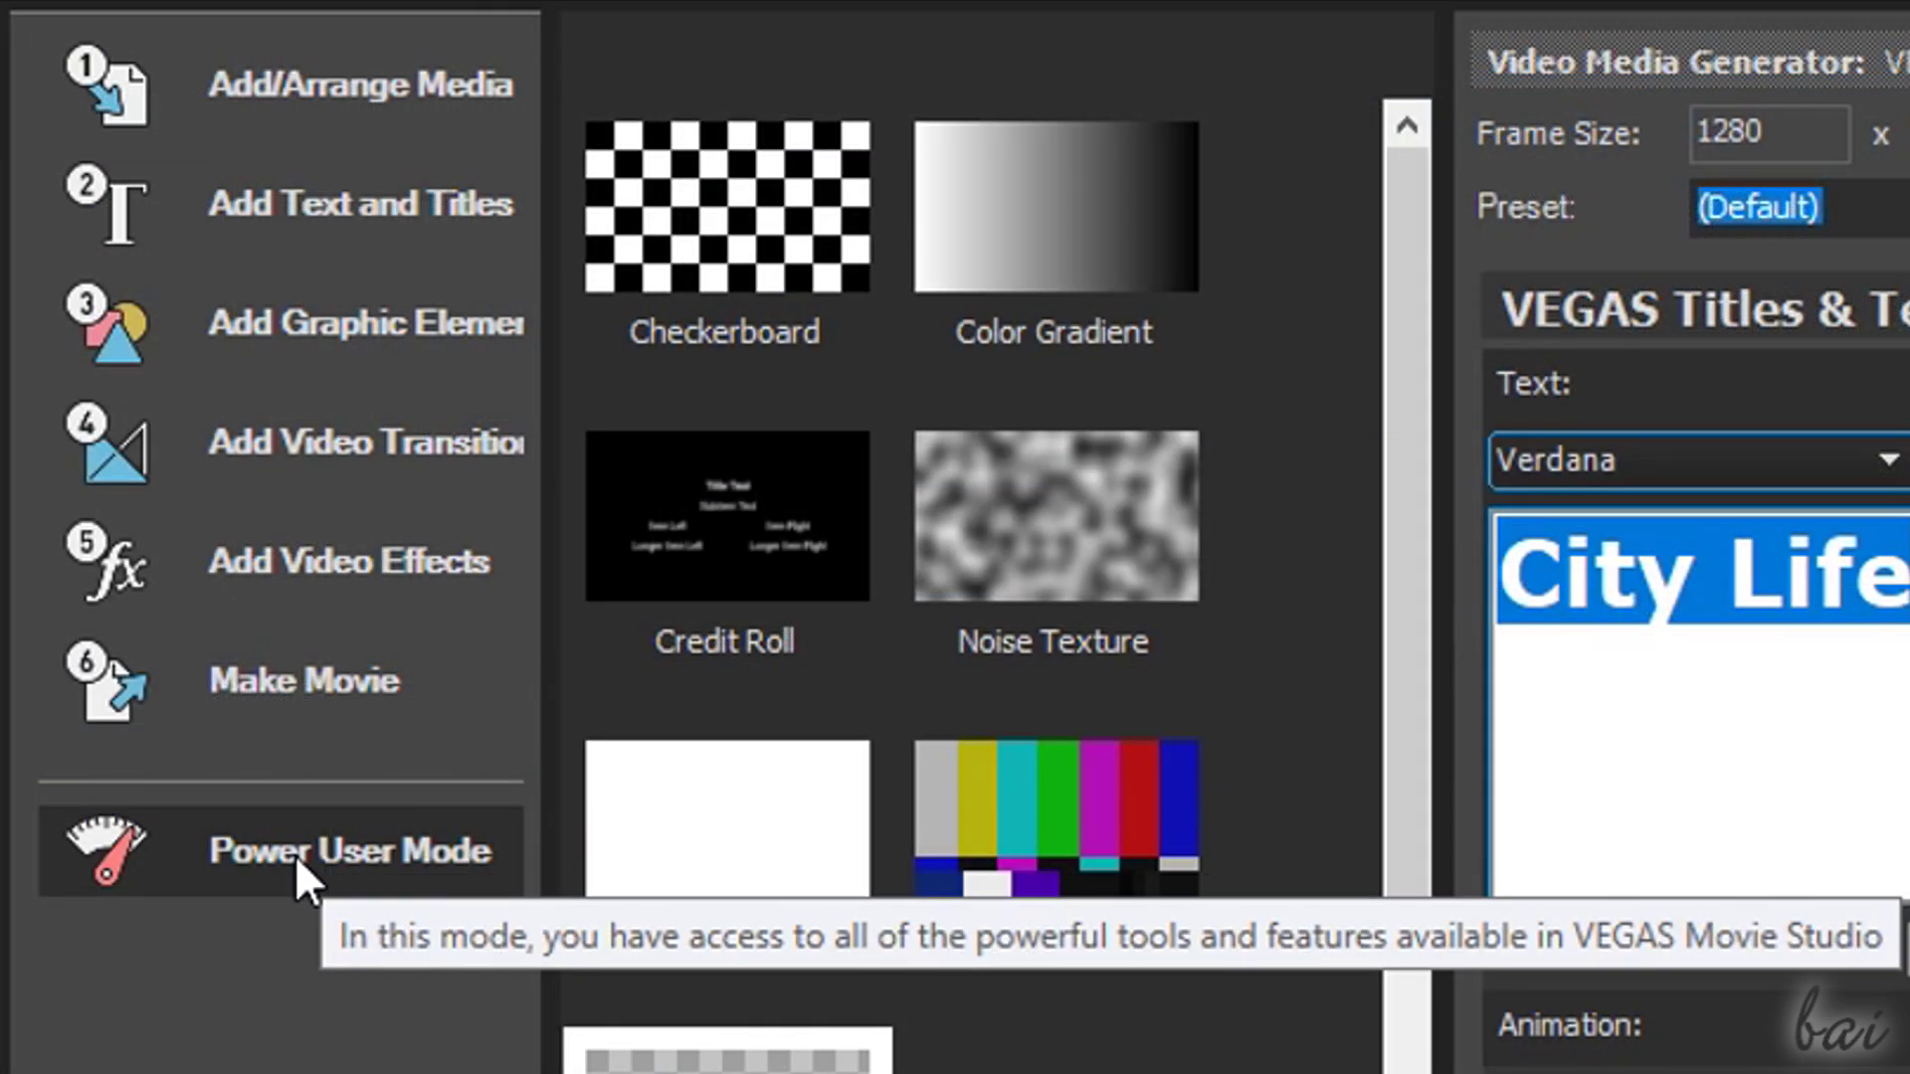
pyautogui.click(294, 856)
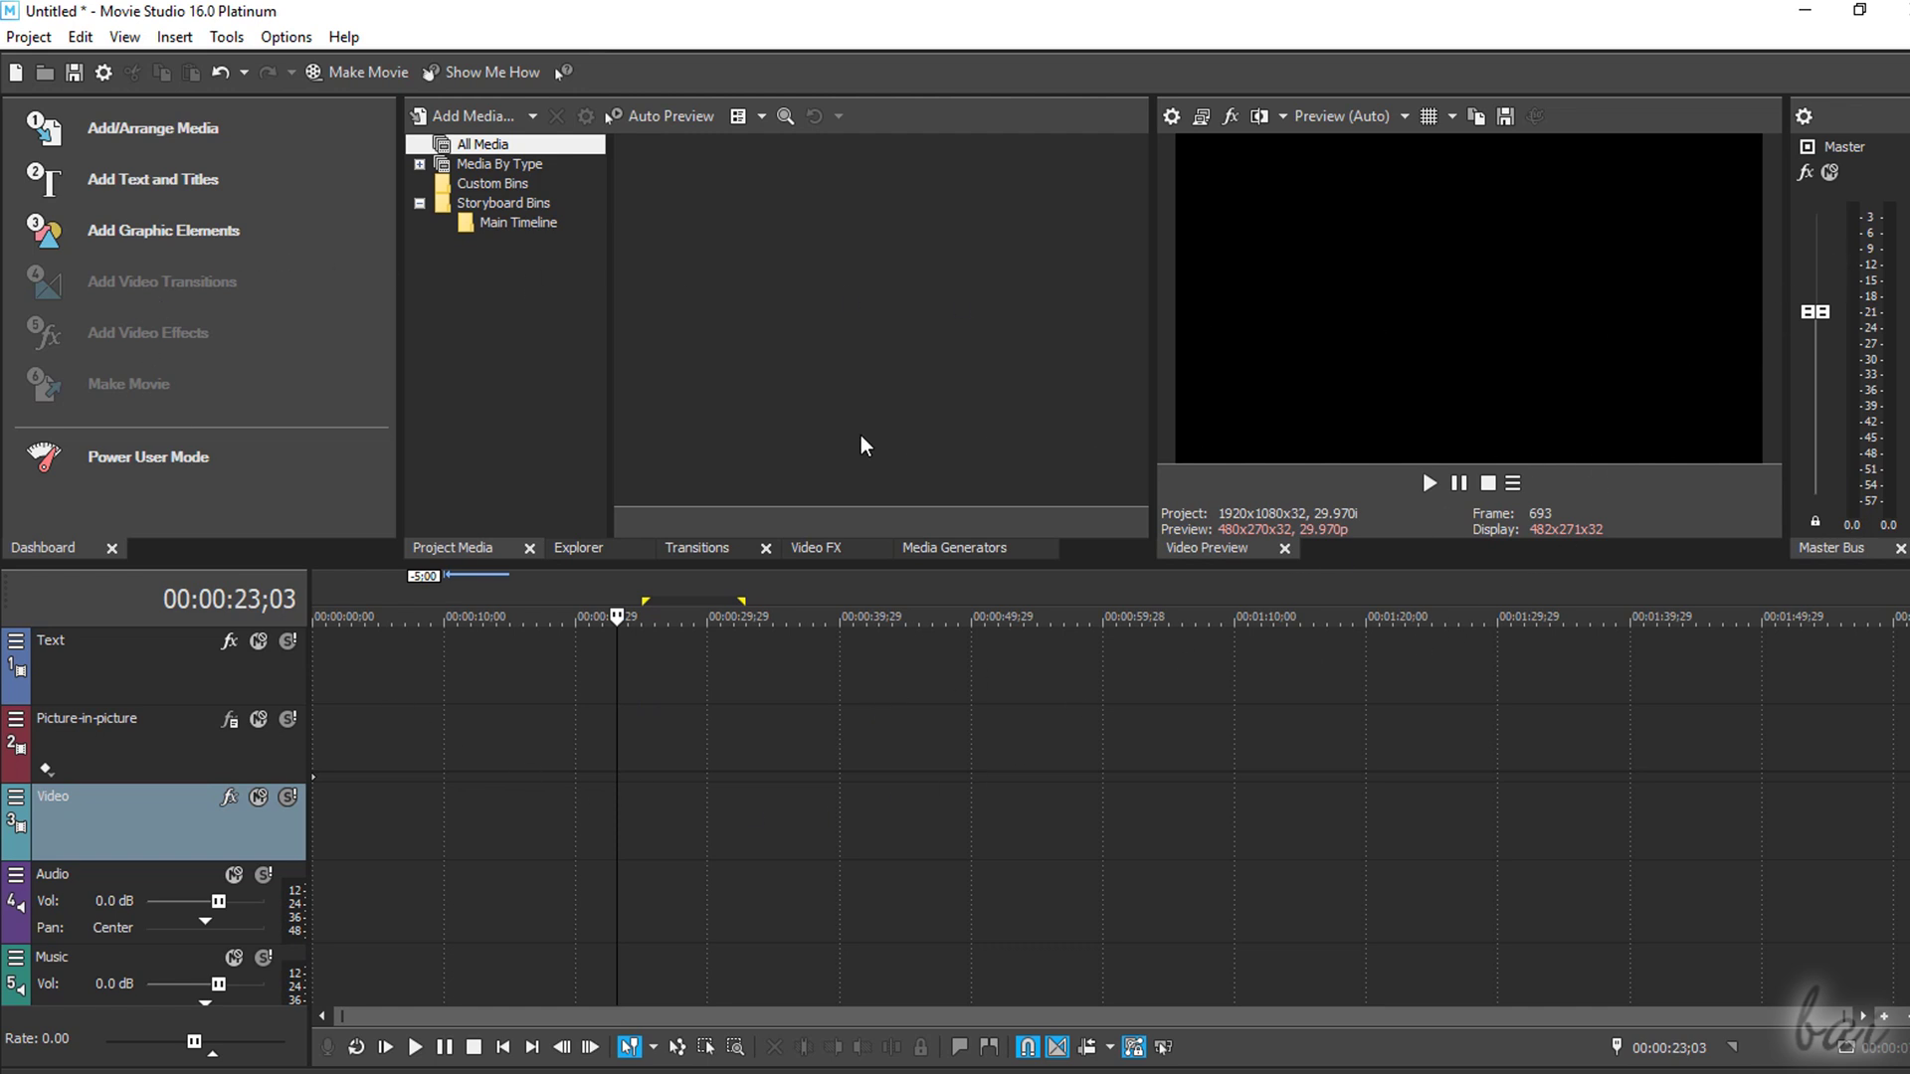
# Step: Add Bass.wav, the city video and two night photos, matching project settings to the media
pyautogui.hotkey('alt', 'Tab')
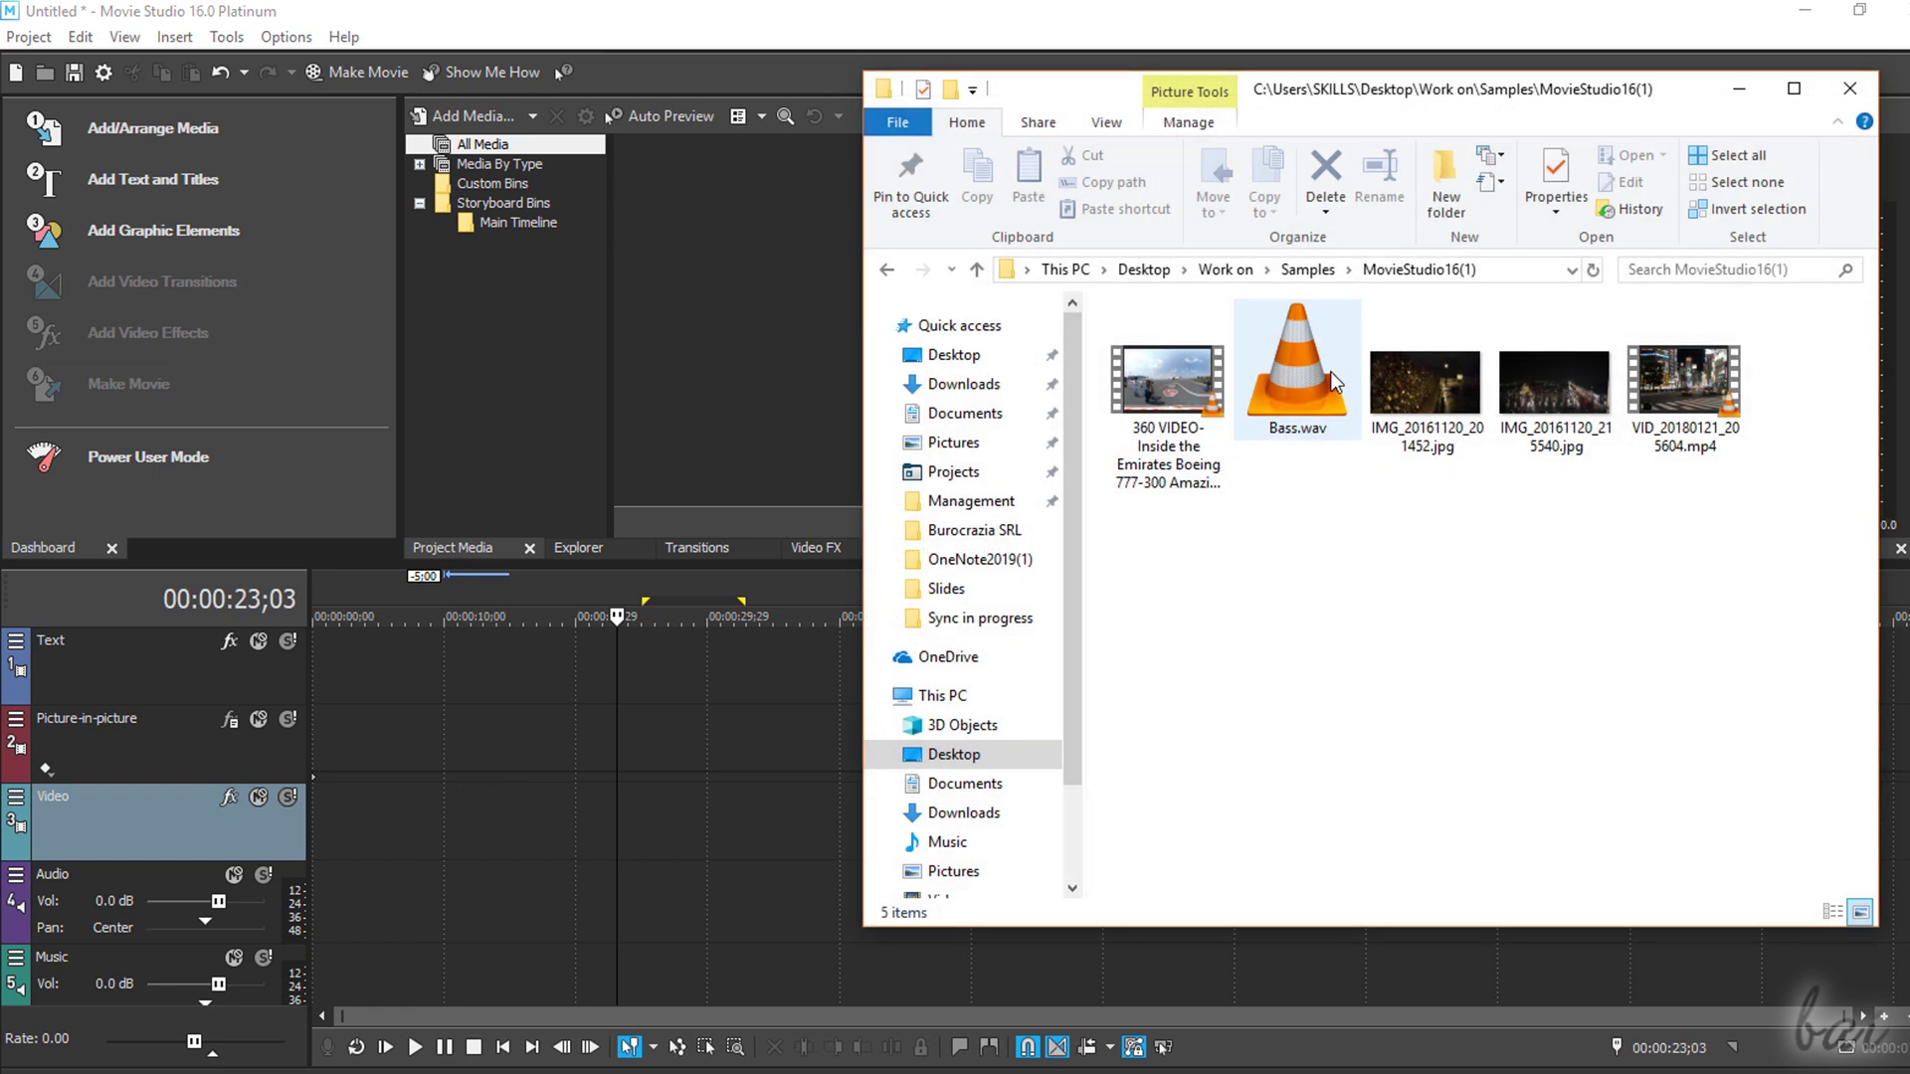
pyautogui.moveTo(1329, 372); pyautogui.dragTo(372, 822)
pyautogui.moveTo(513, 800); pyautogui.dragTo(500, 805)
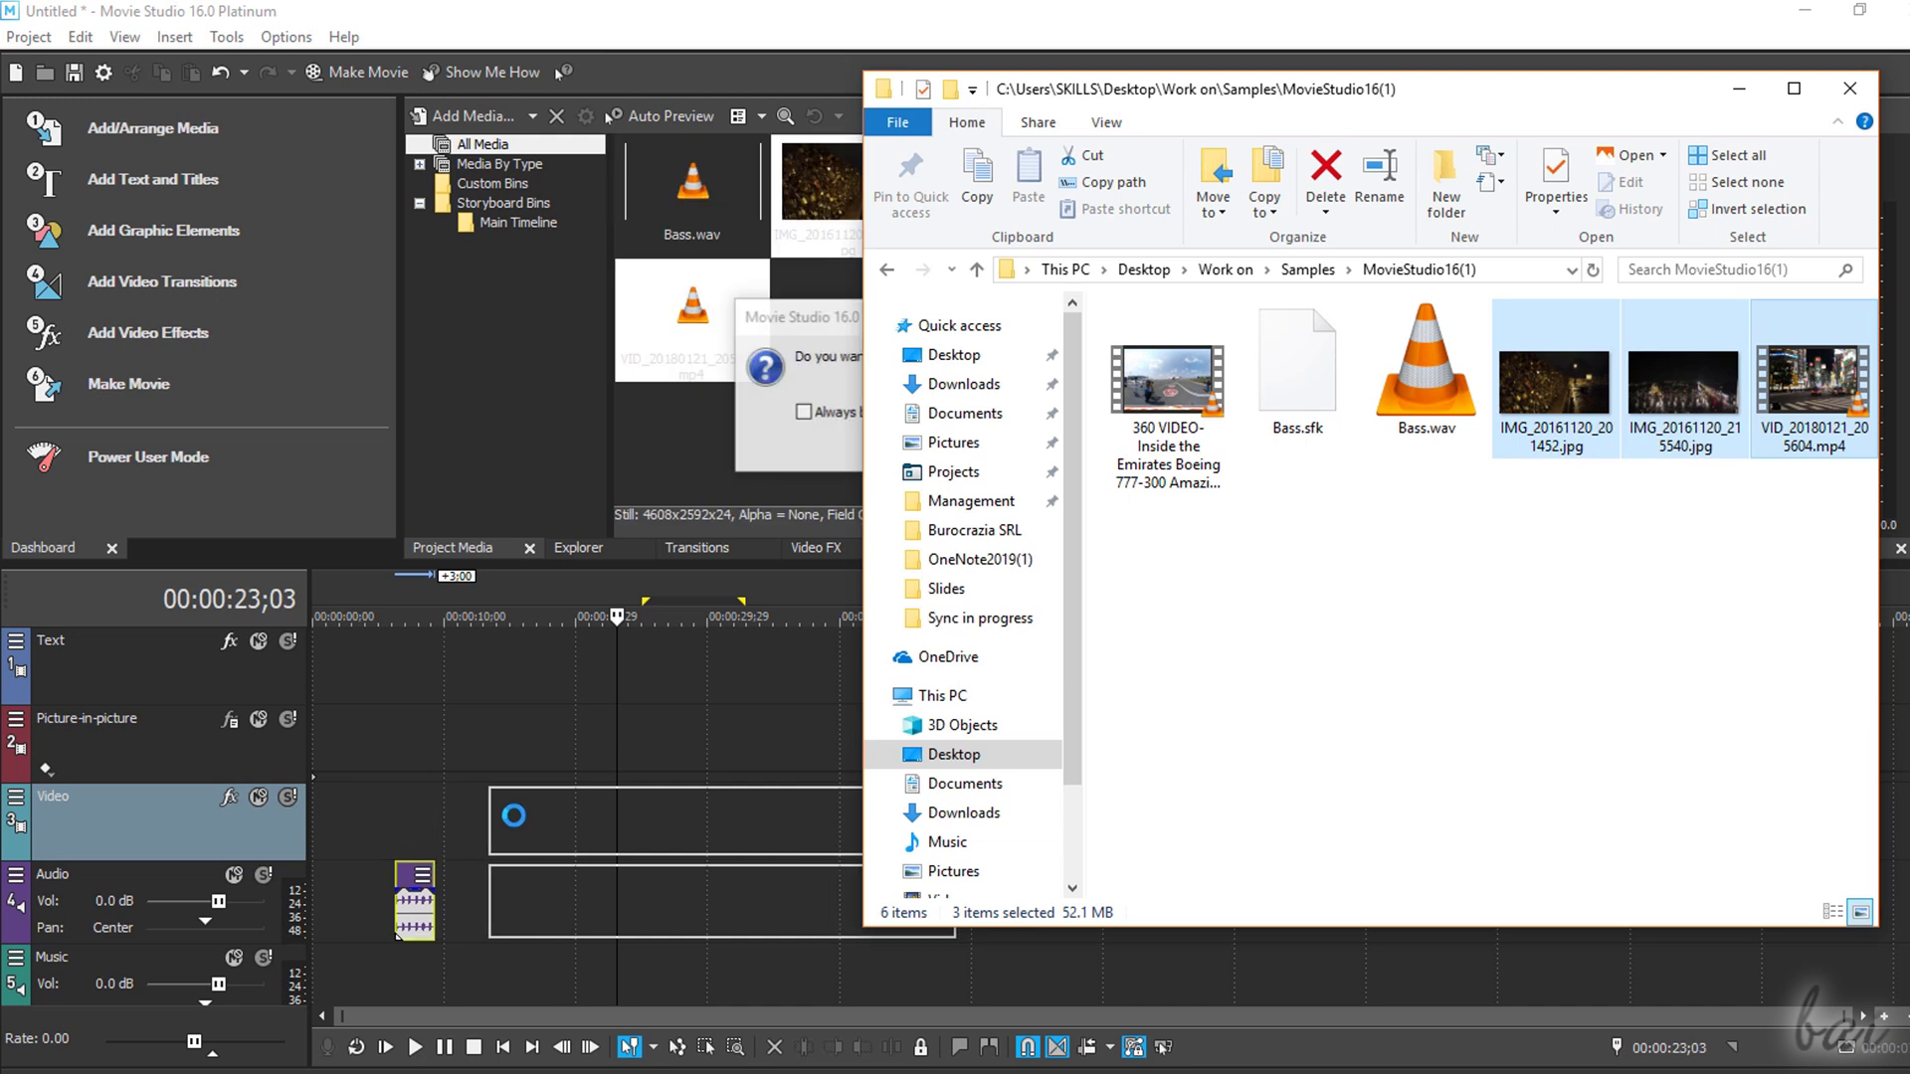
pyautogui.click(830, 316)
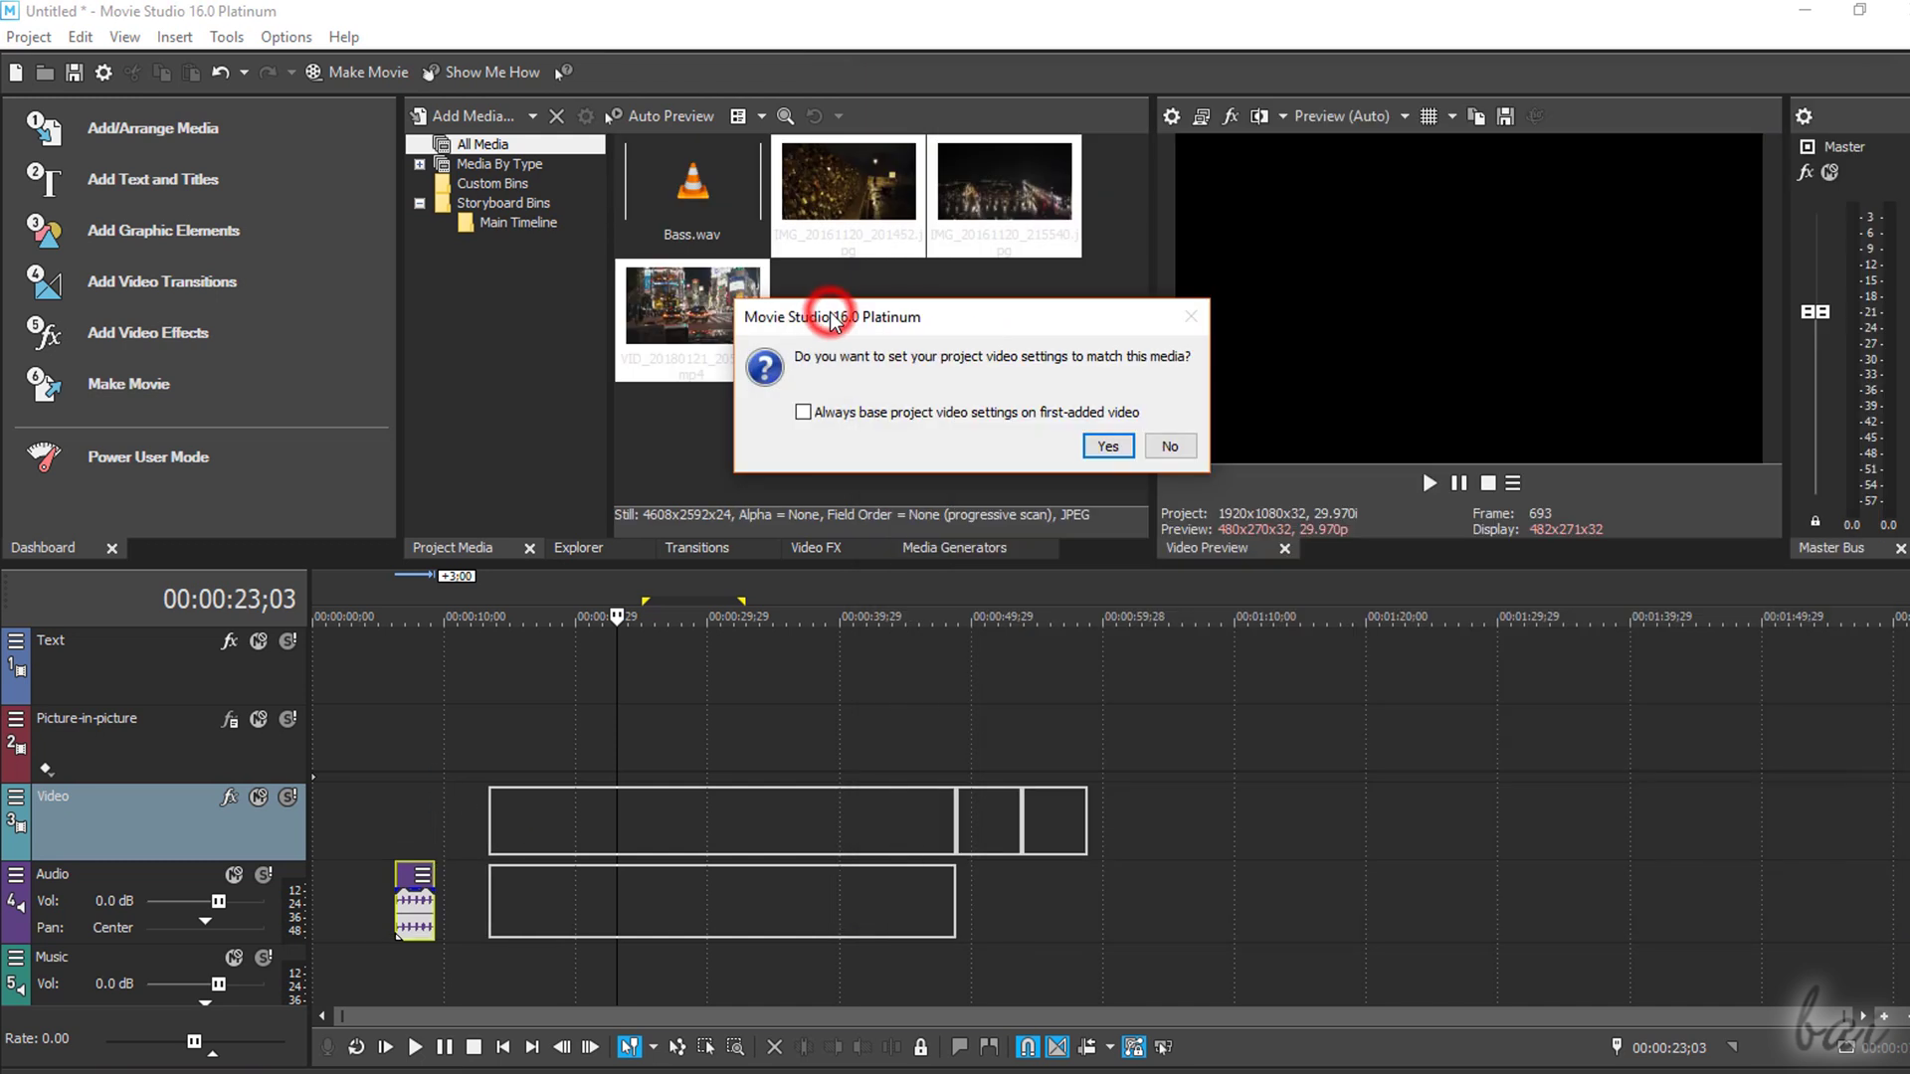
pyautogui.click(1106, 447)
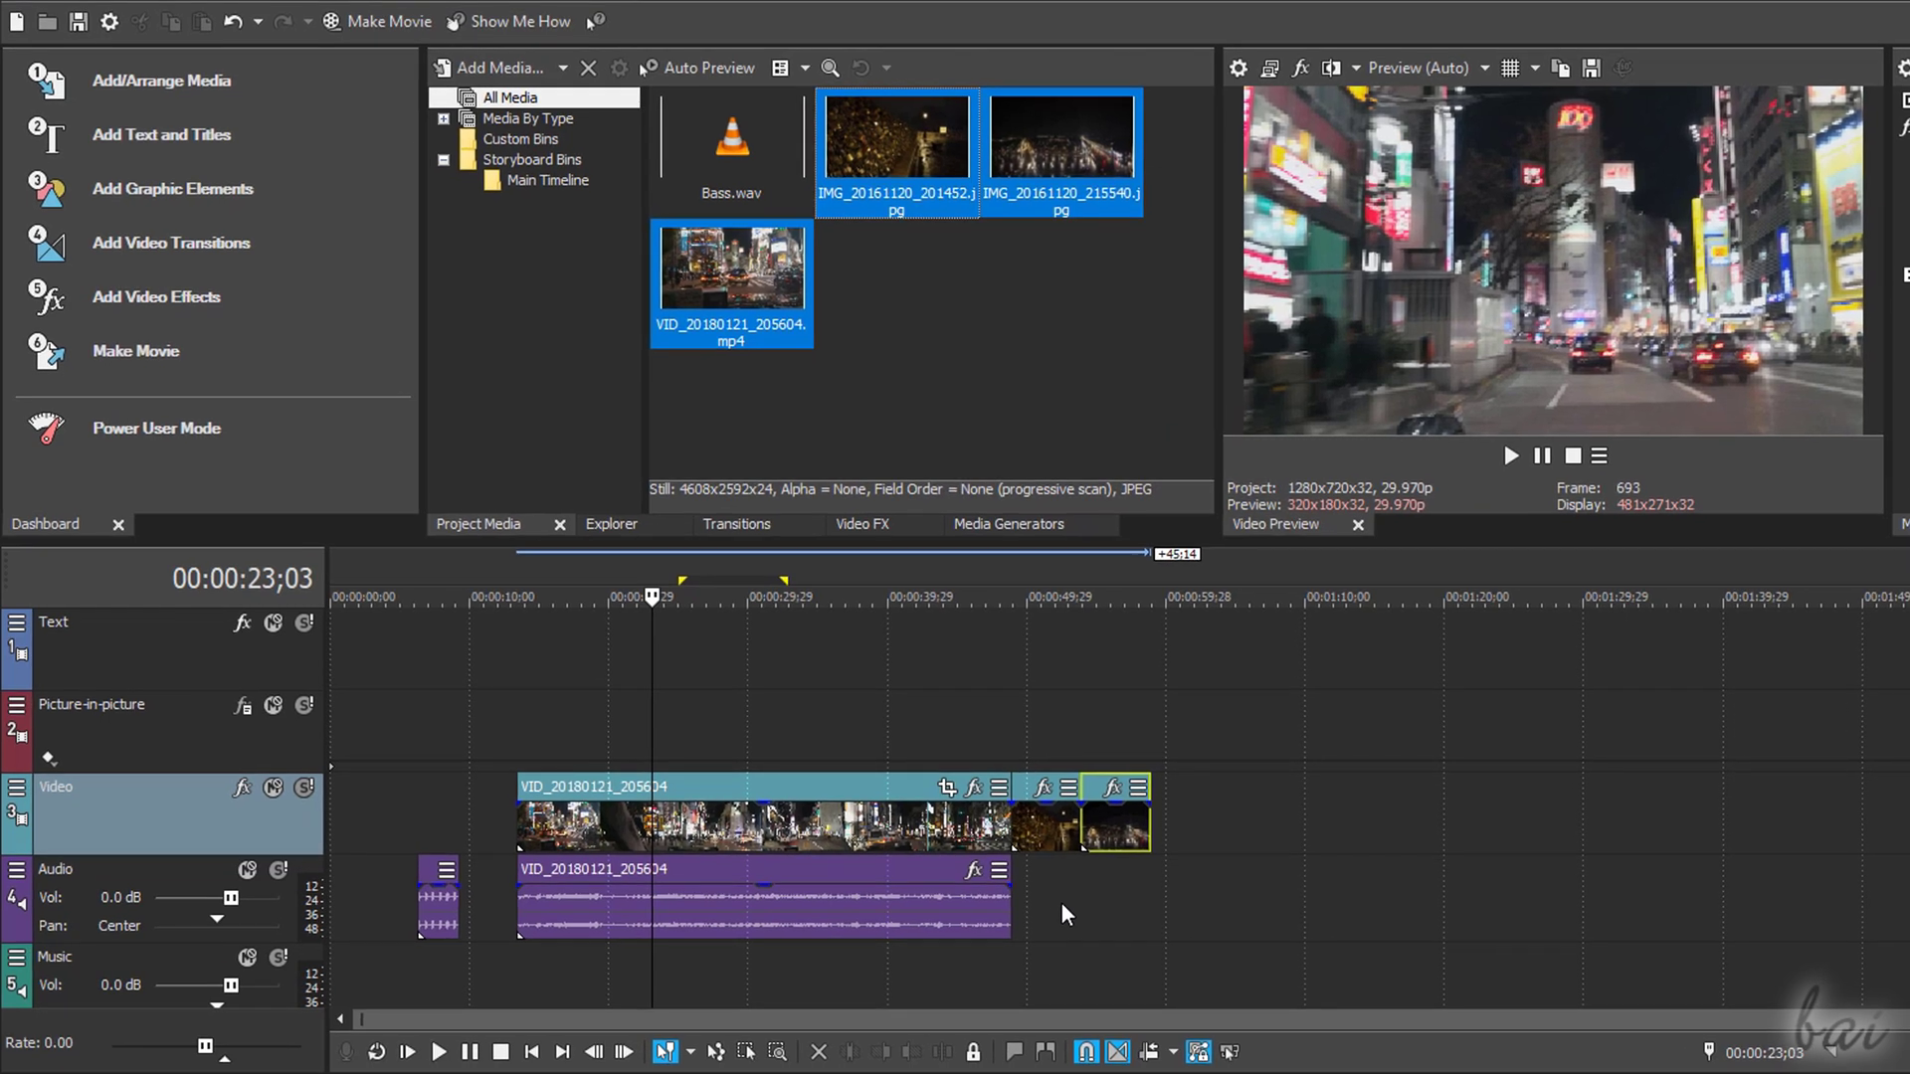
# Step: Move the last photo onto Picture-in-picture at about 25 s and lengthen the Video-track photo
pyautogui.click(1062, 905)
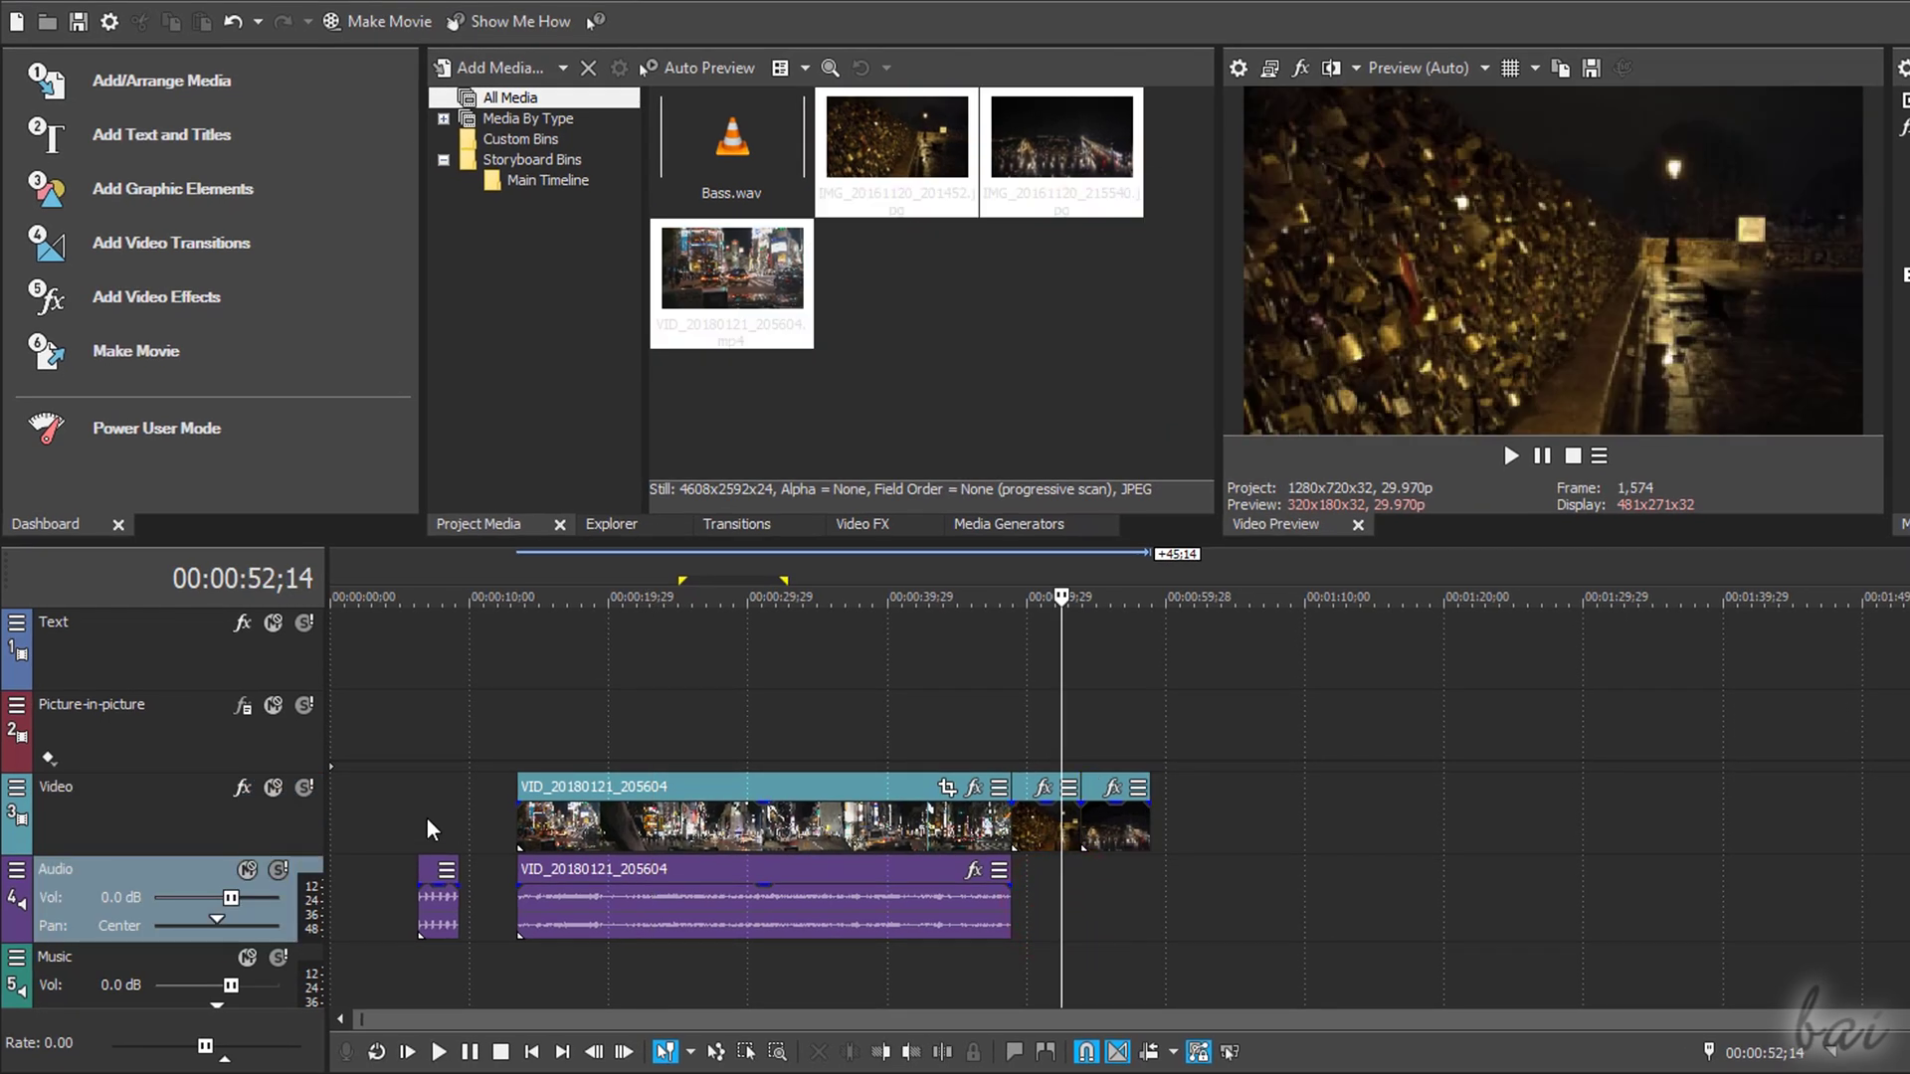
pyautogui.moveTo(1094, 791); pyautogui.dragTo(1077, 729)
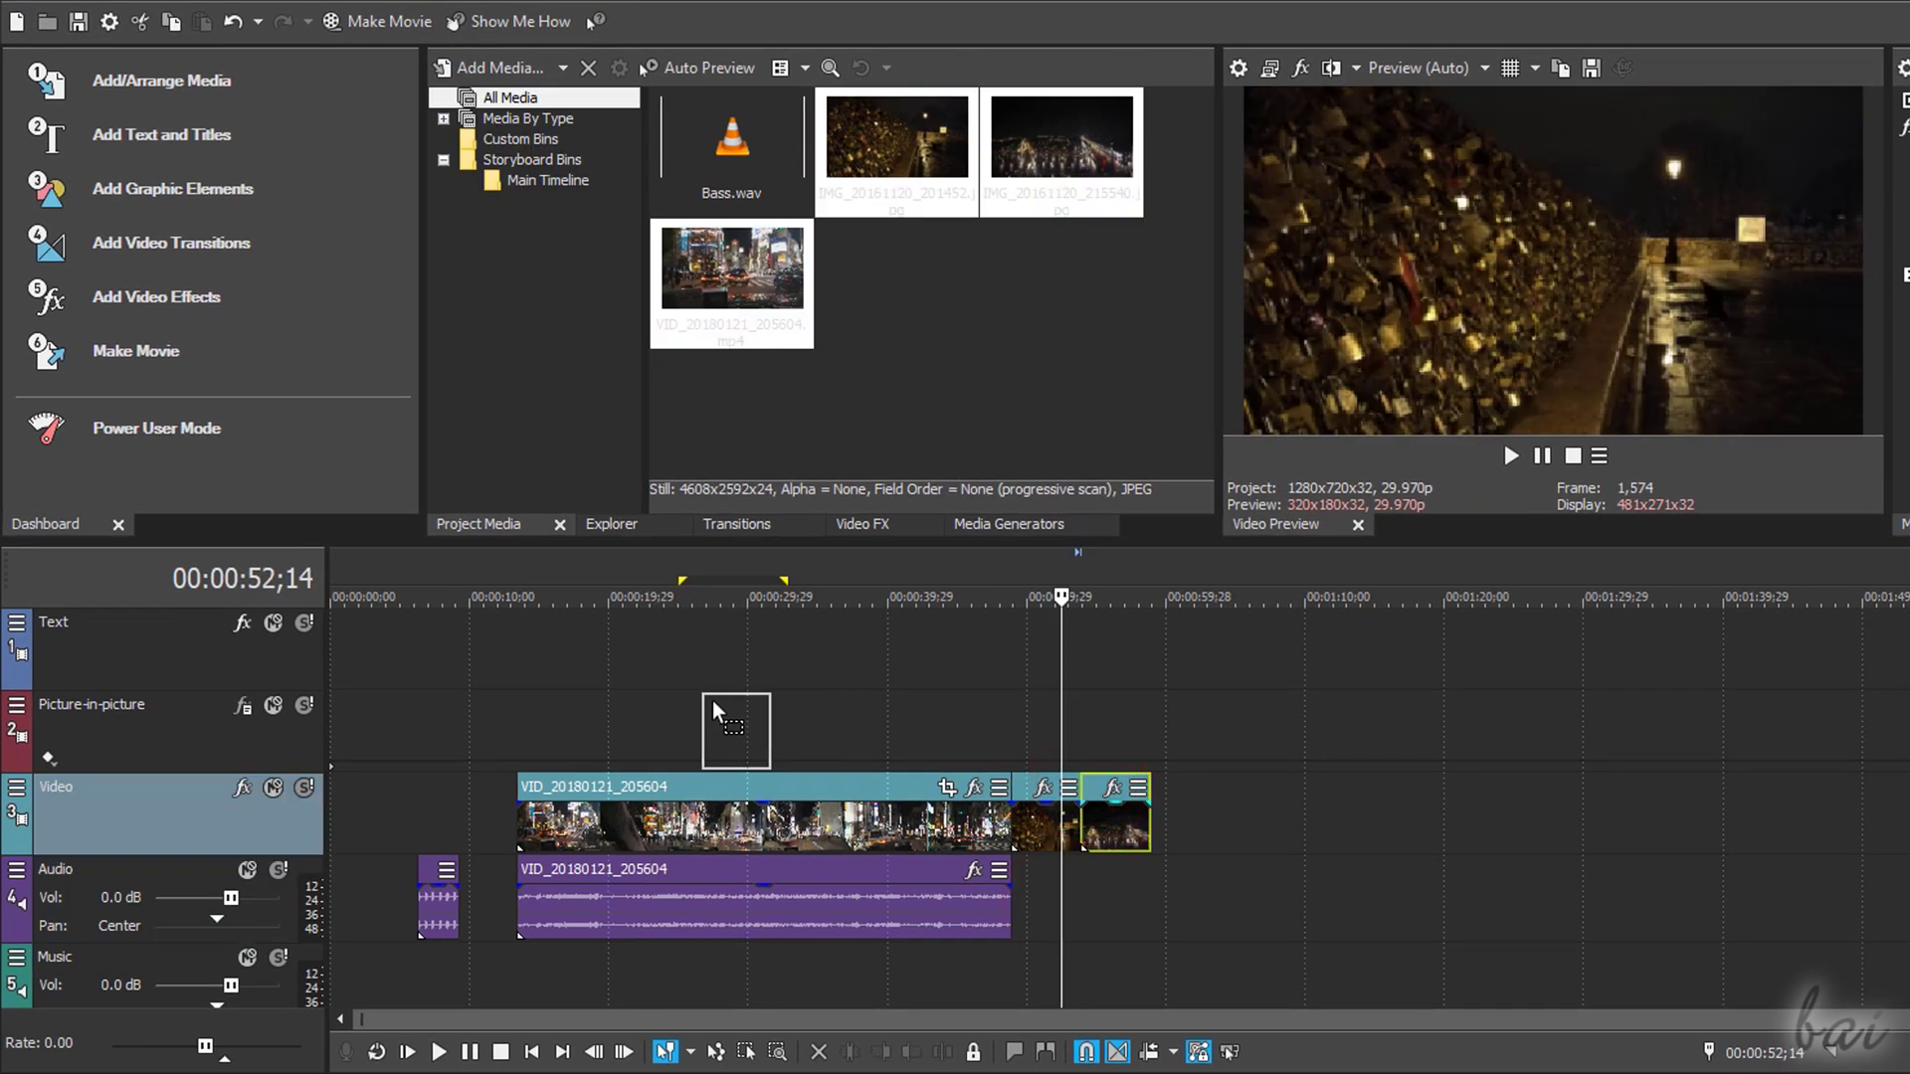
pyautogui.moveTo(713, 701); pyautogui.dragTo(714, 700)
pyautogui.moveTo(1080, 816); pyautogui.dragTo(1199, 816)
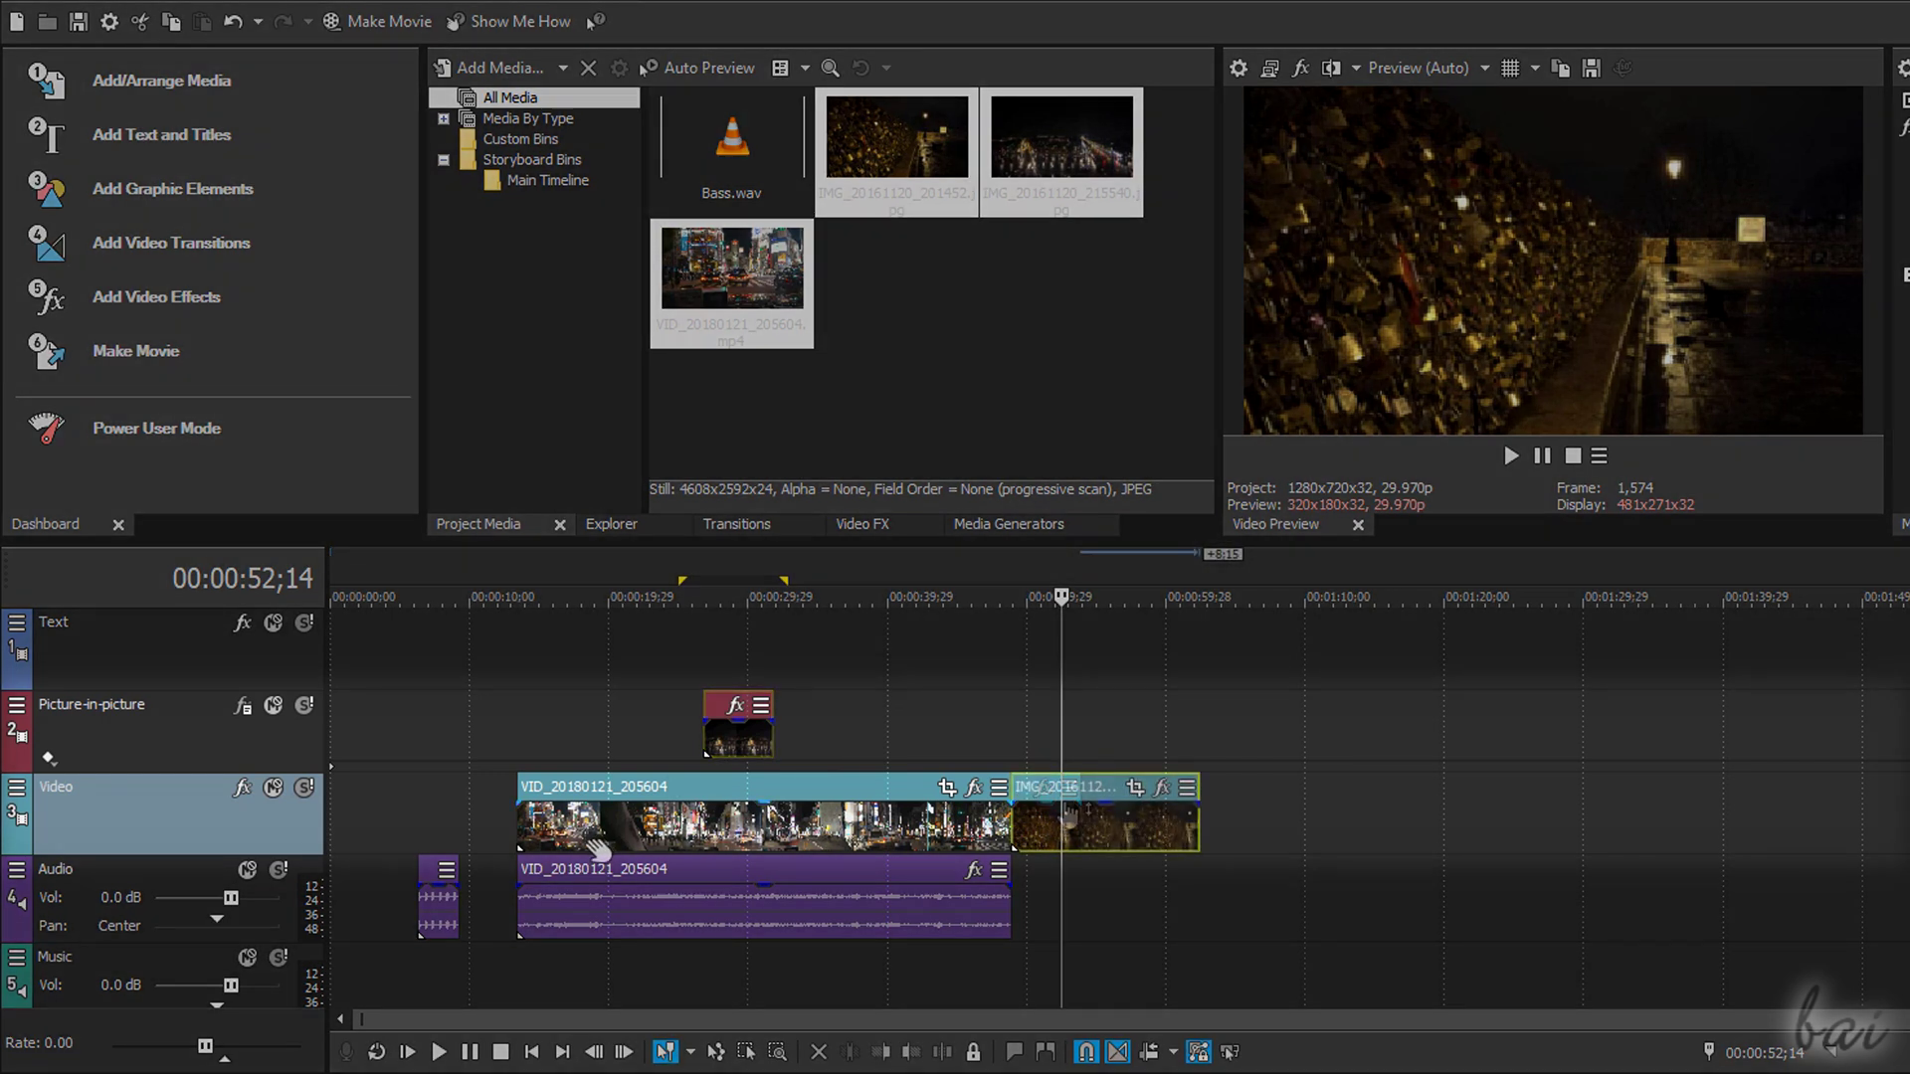
pyautogui.scroll(3, 440, 776)
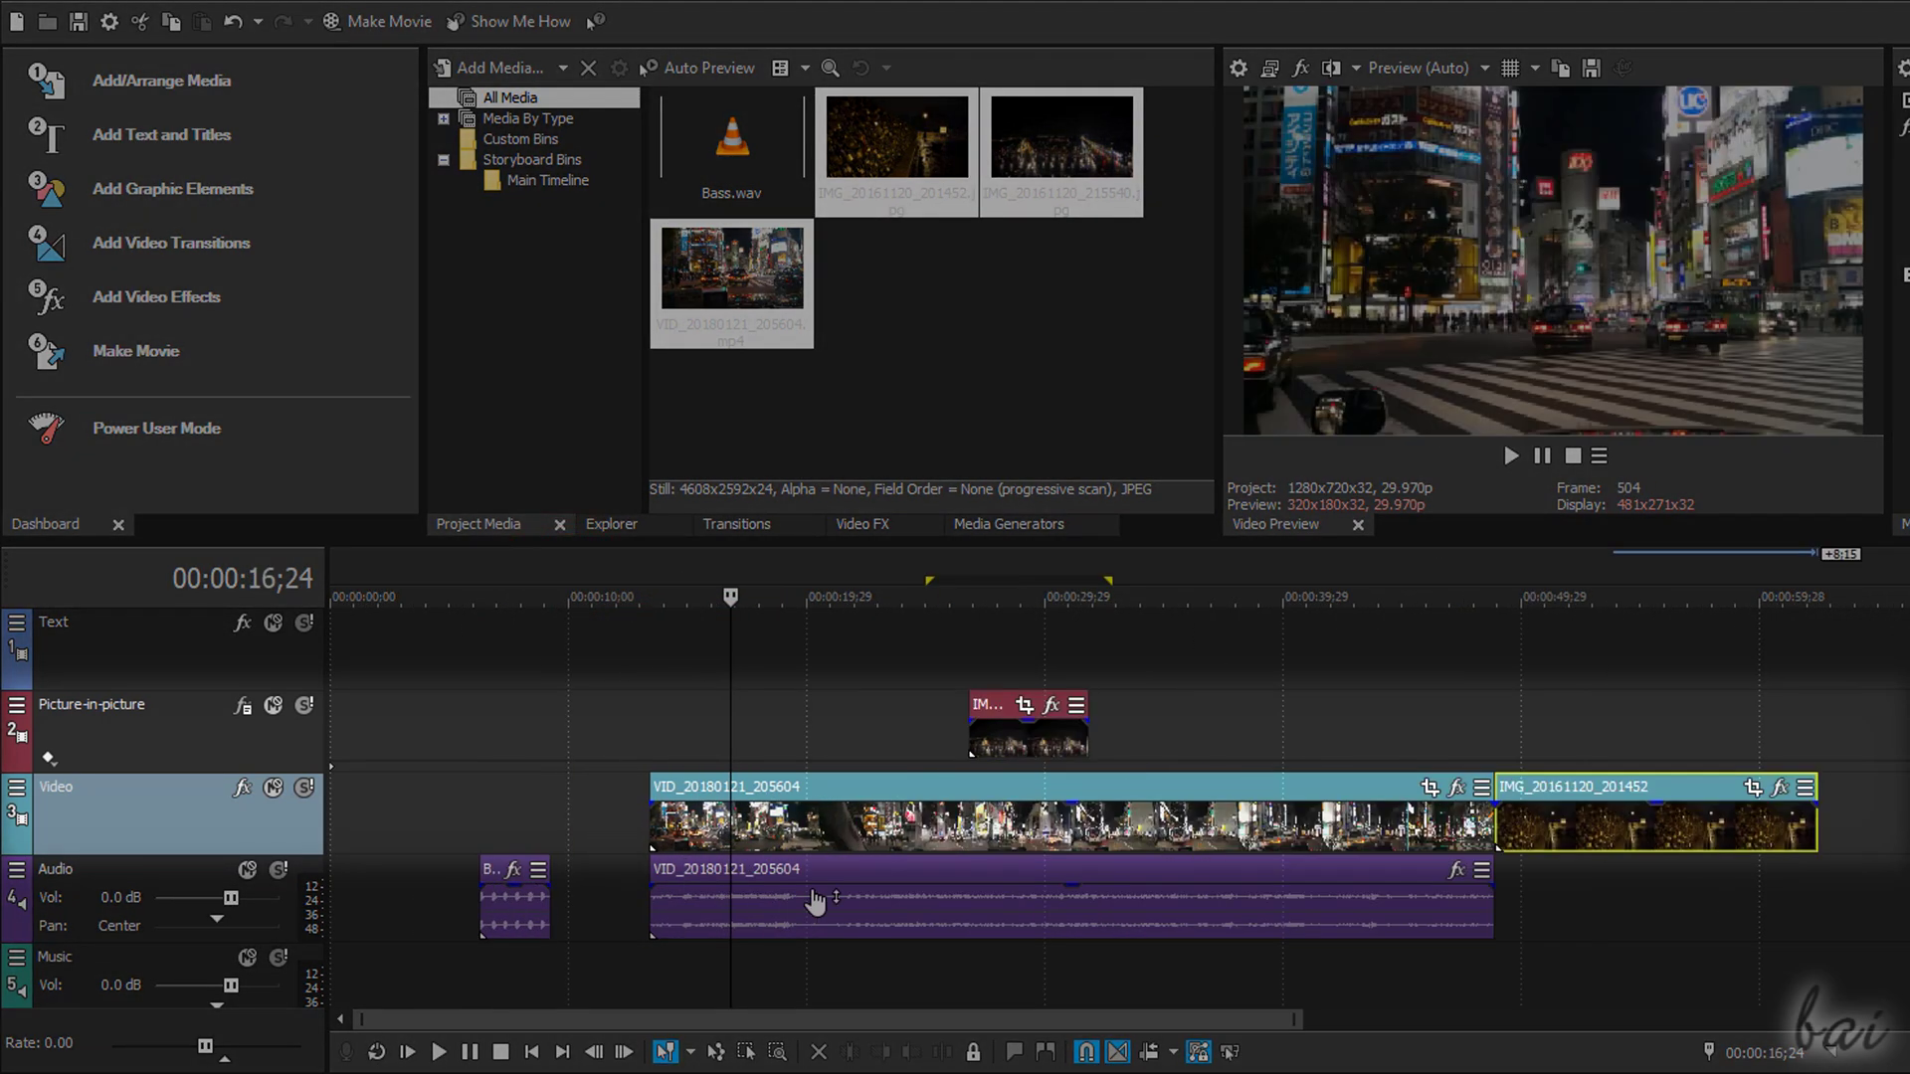
pyautogui.click(1004, 731)
# Step: Check the city video, photo and Bass clips, and make the Video track taller
pyautogui.click(842, 800)
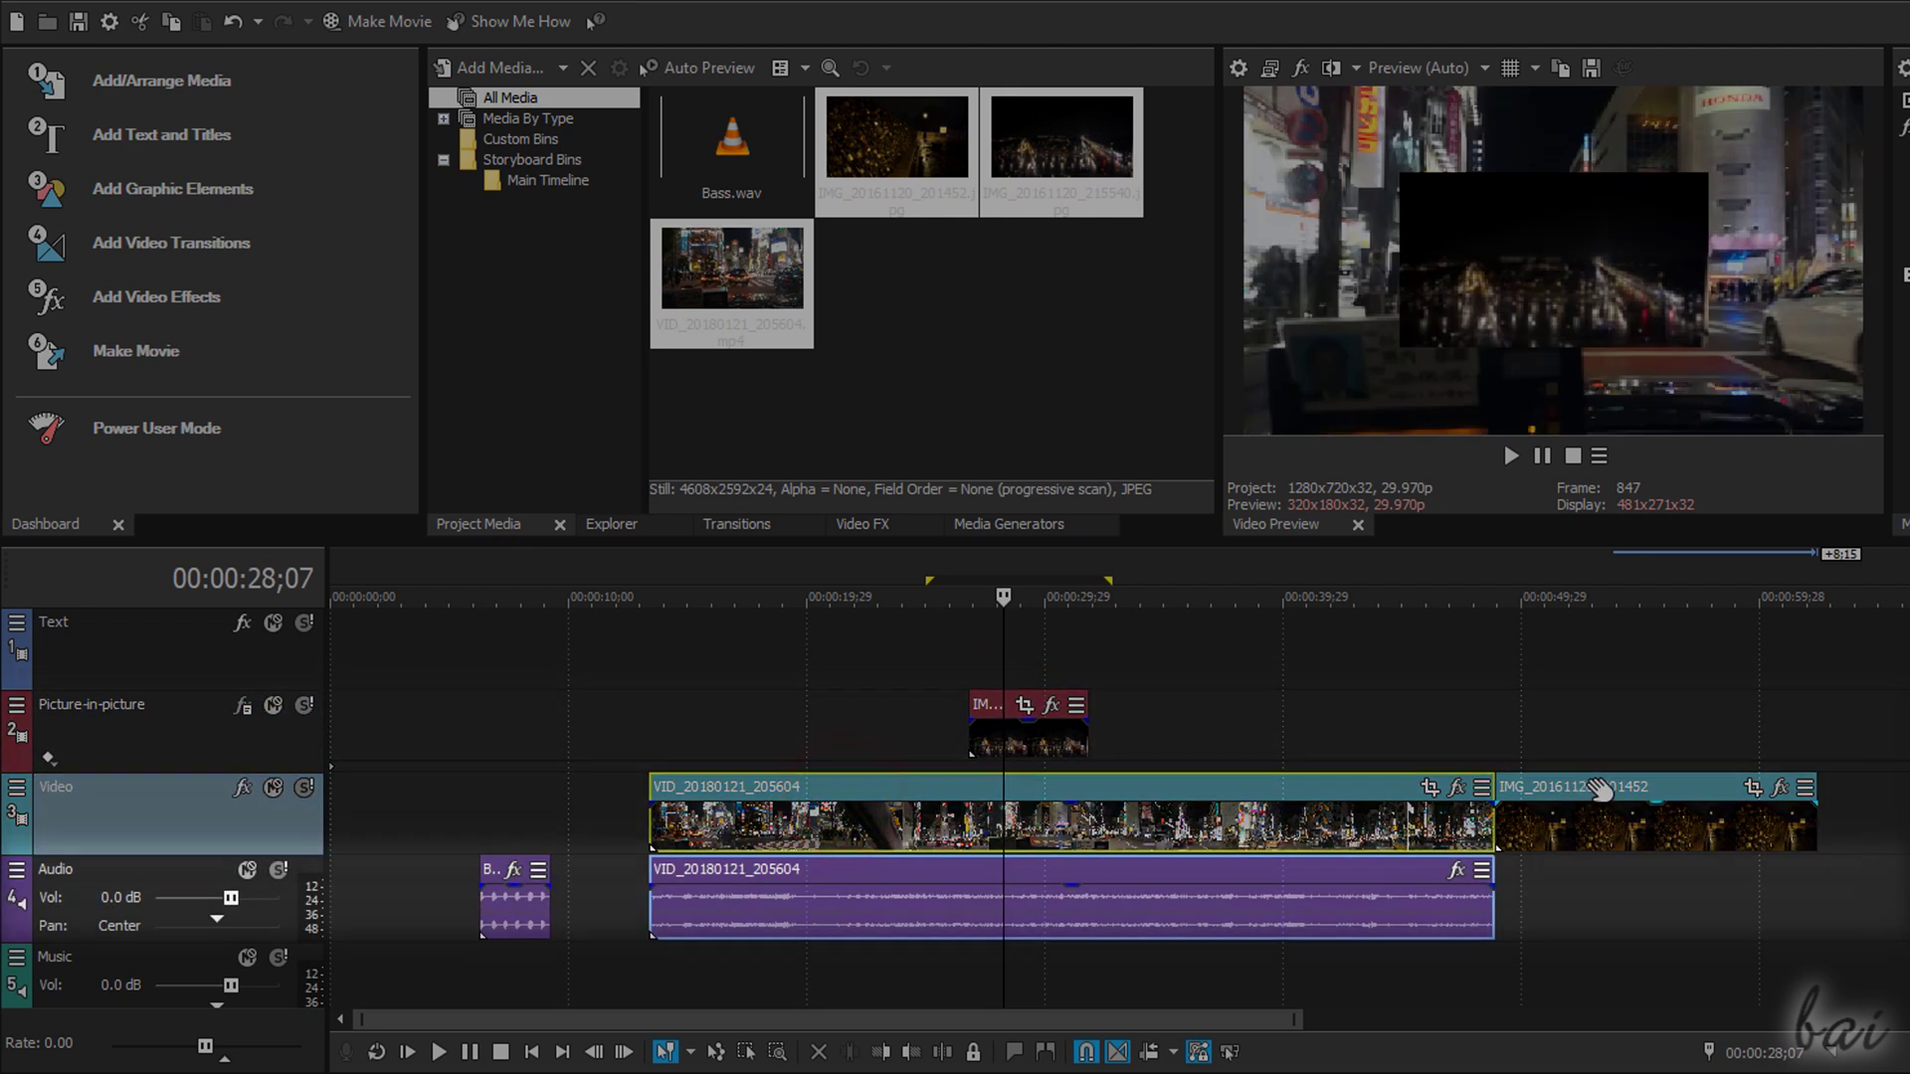
pyautogui.click(1594, 786)
pyautogui.click(493, 872)
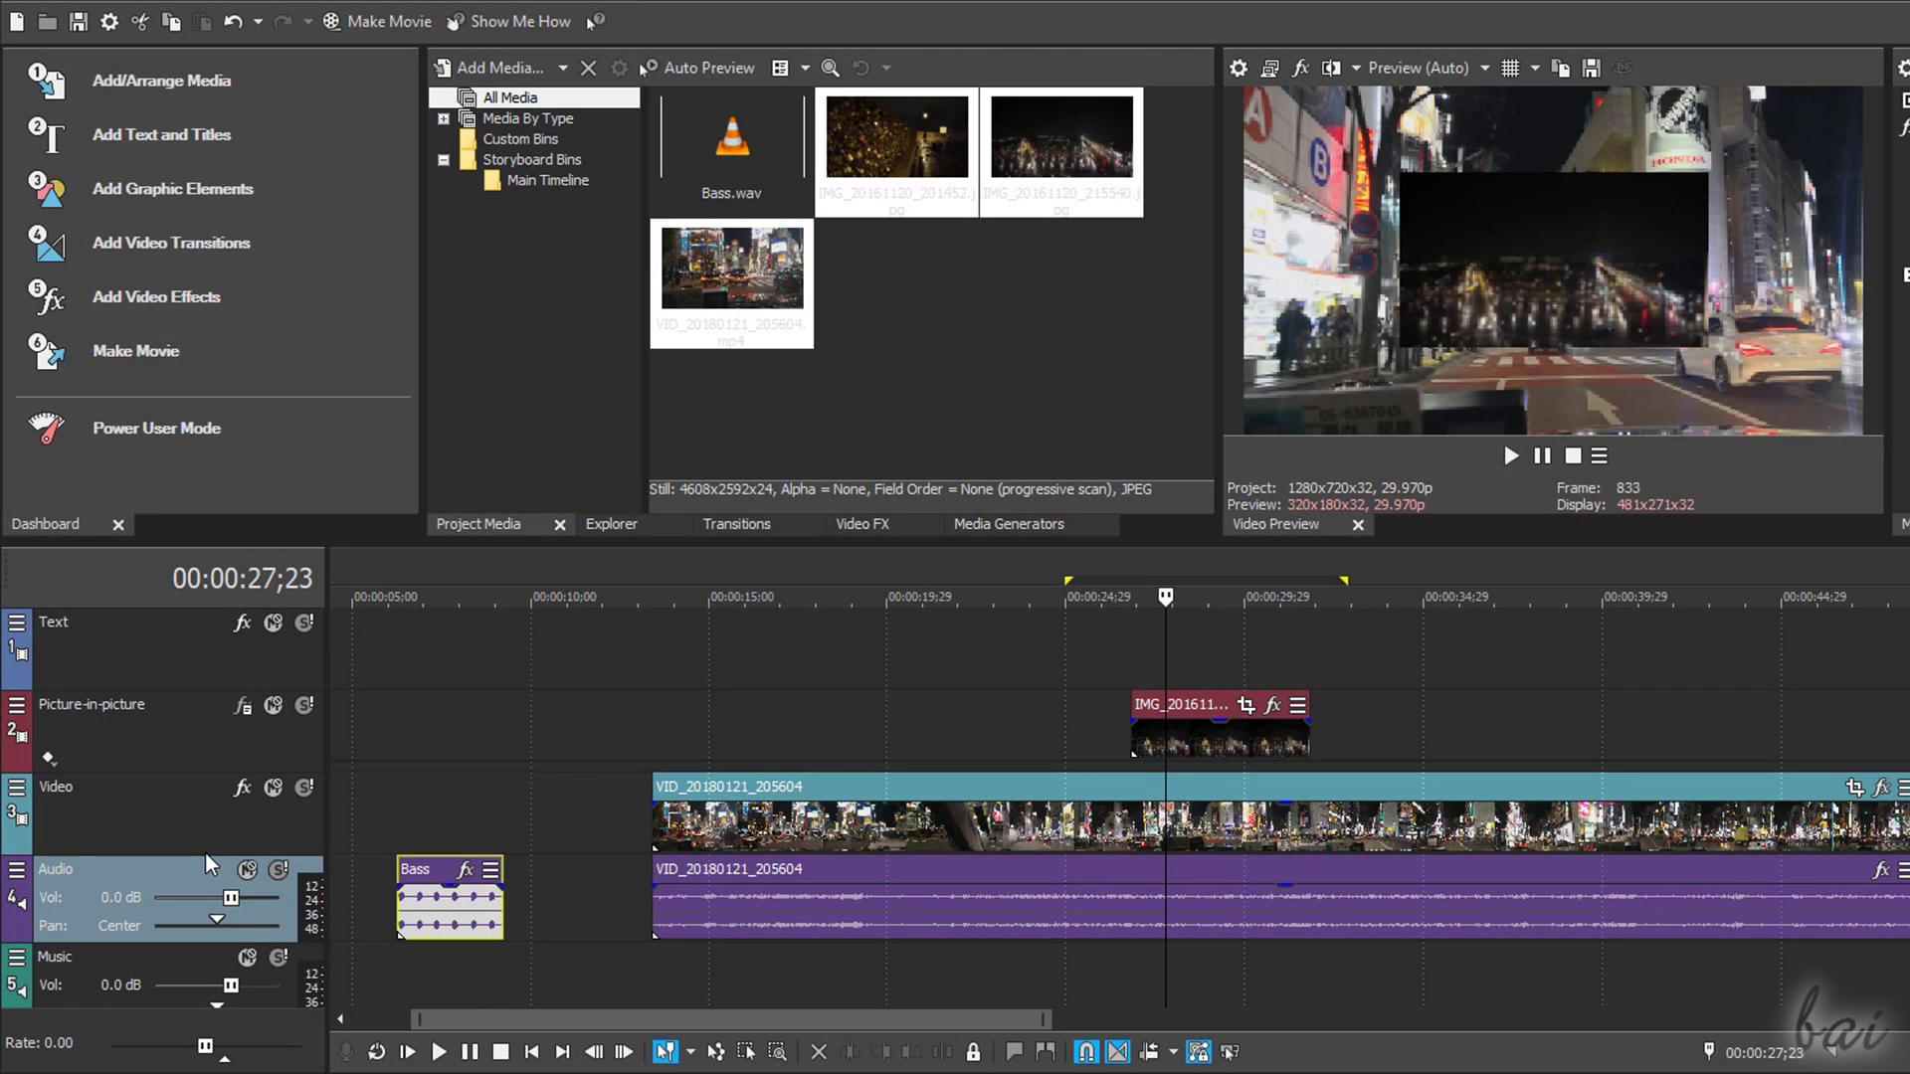
pyautogui.moveTo(205, 853)
pyautogui.mouseDown()
pyautogui.moveTo(206, 931)
pyautogui.moveTo(206, 873)
pyautogui.mouseUp()
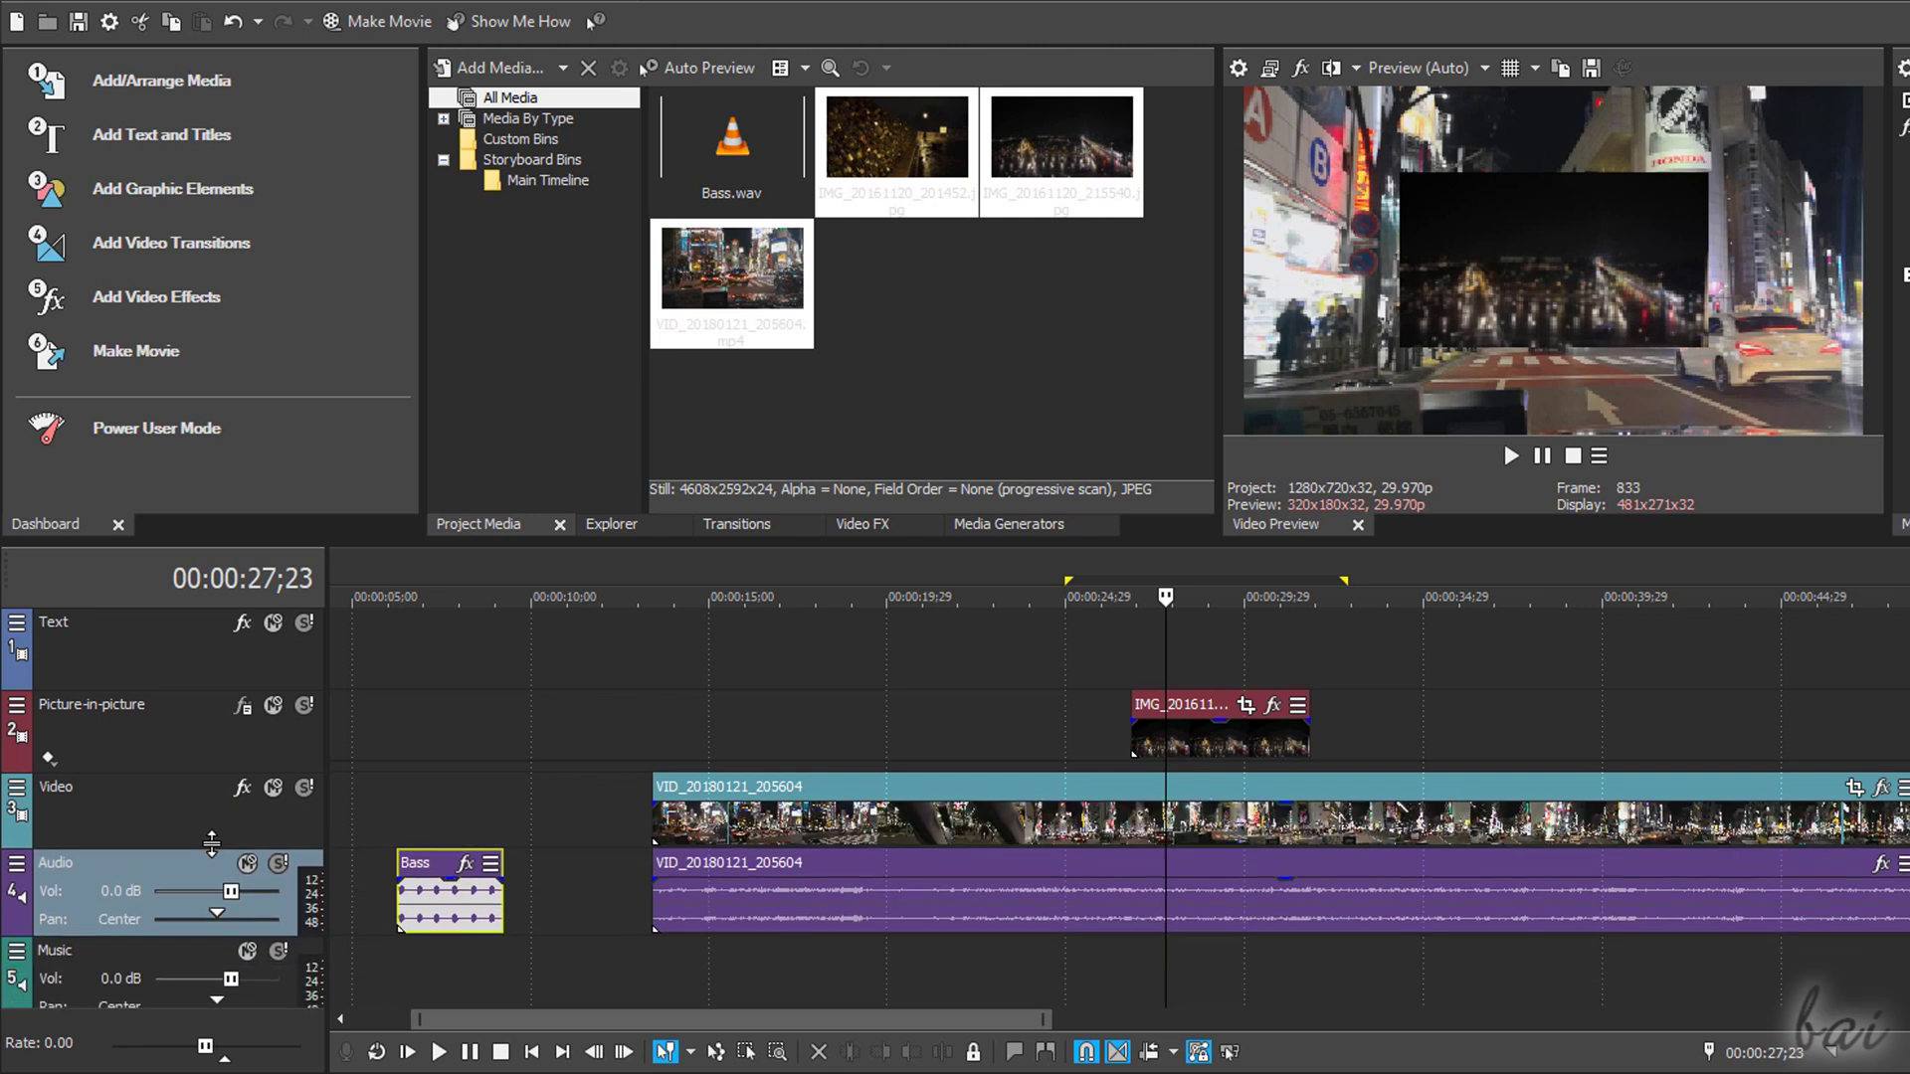
pyautogui.moveTo(196, 957)
pyautogui.mouseDown()
pyautogui.moveTo(196, 995)
pyautogui.moveTo(194, 955)
pyautogui.mouseUp()
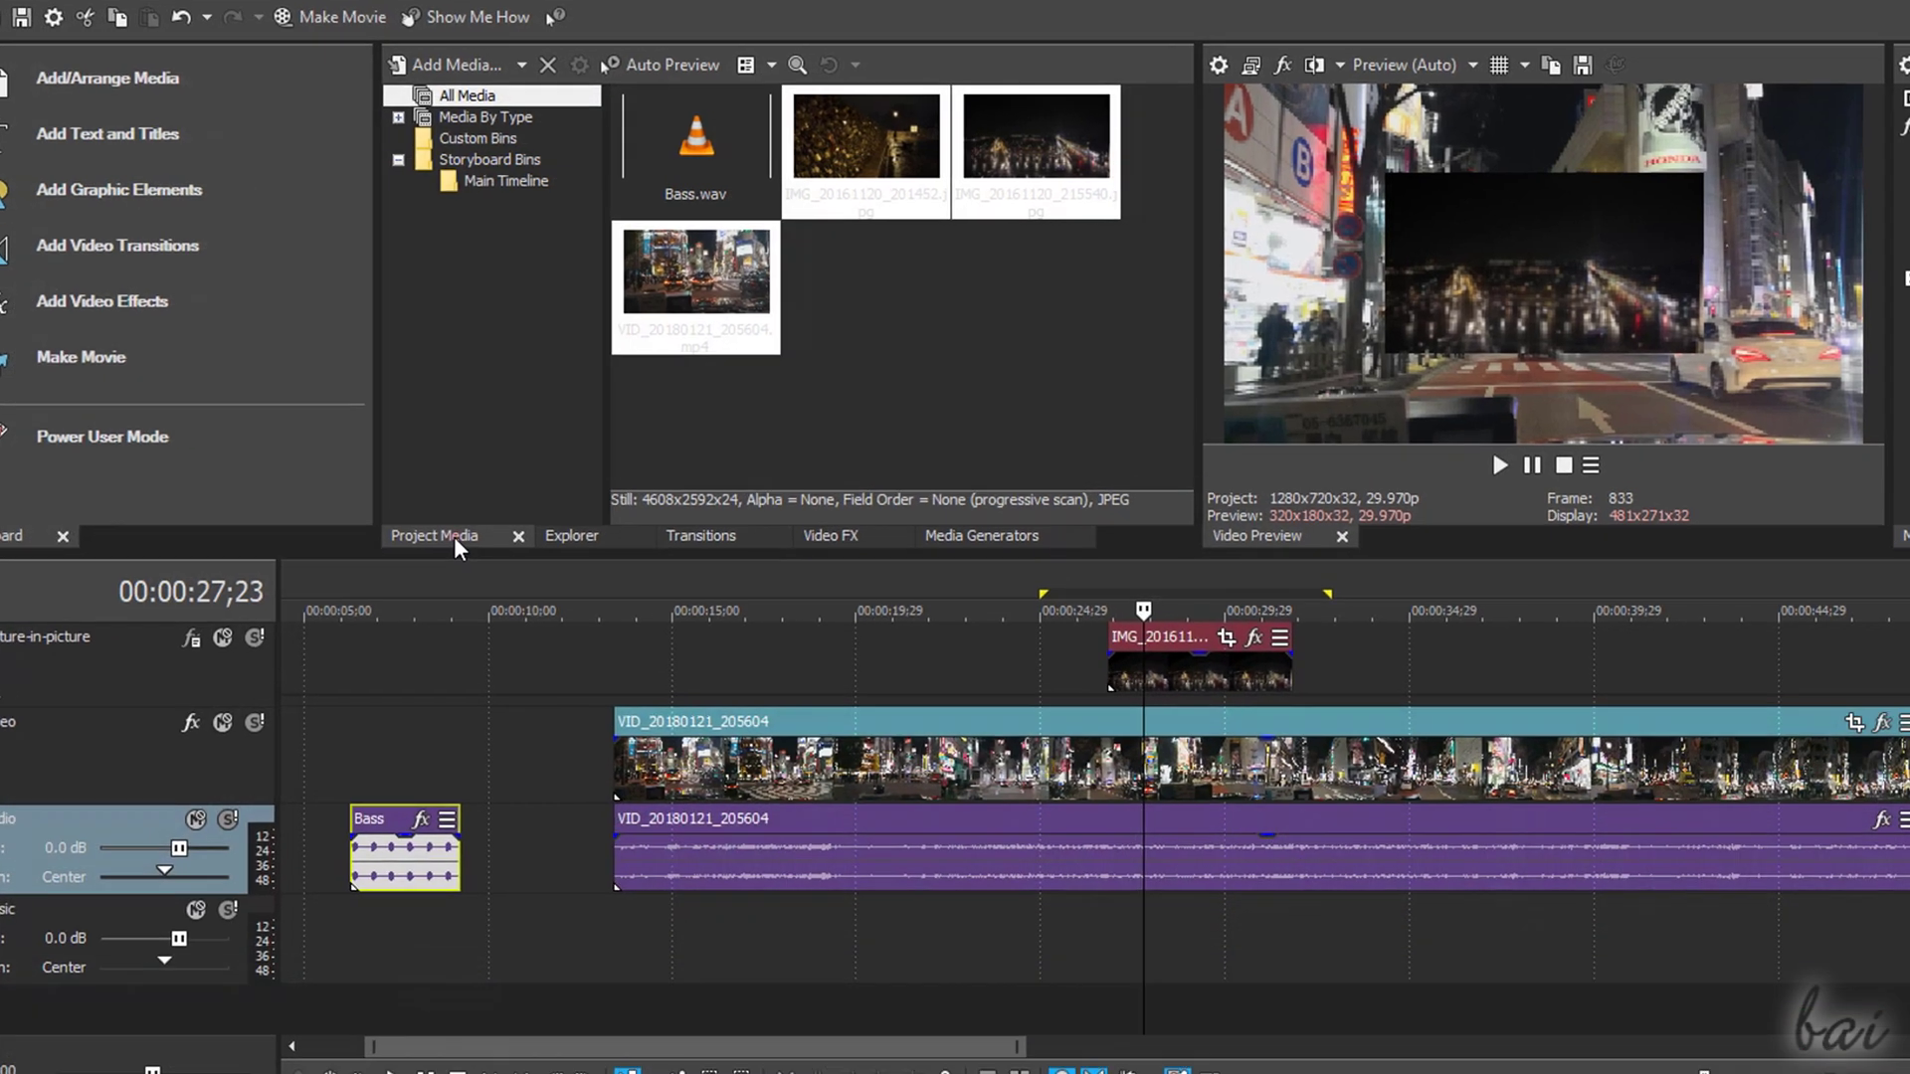
pyautogui.click(455, 542)
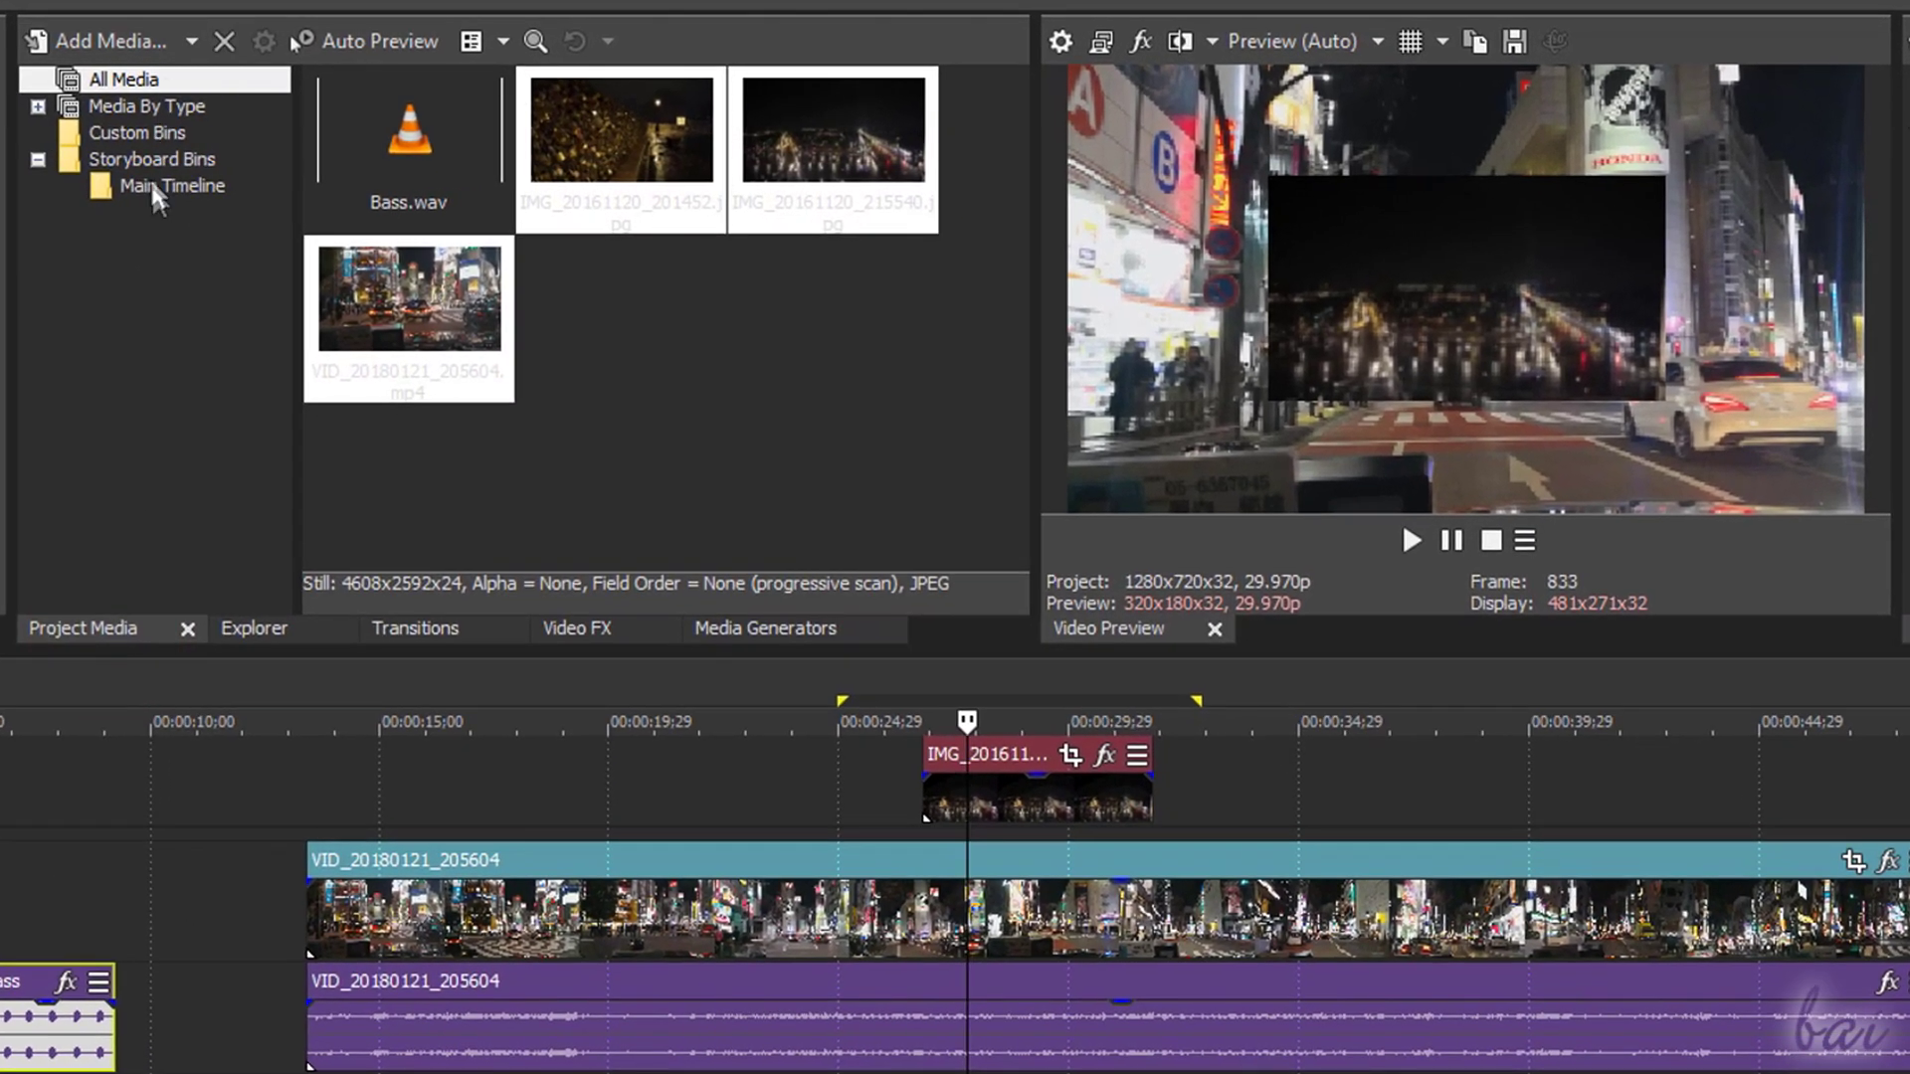
pyautogui.click(494, 187)
pyautogui.click(459, 182)
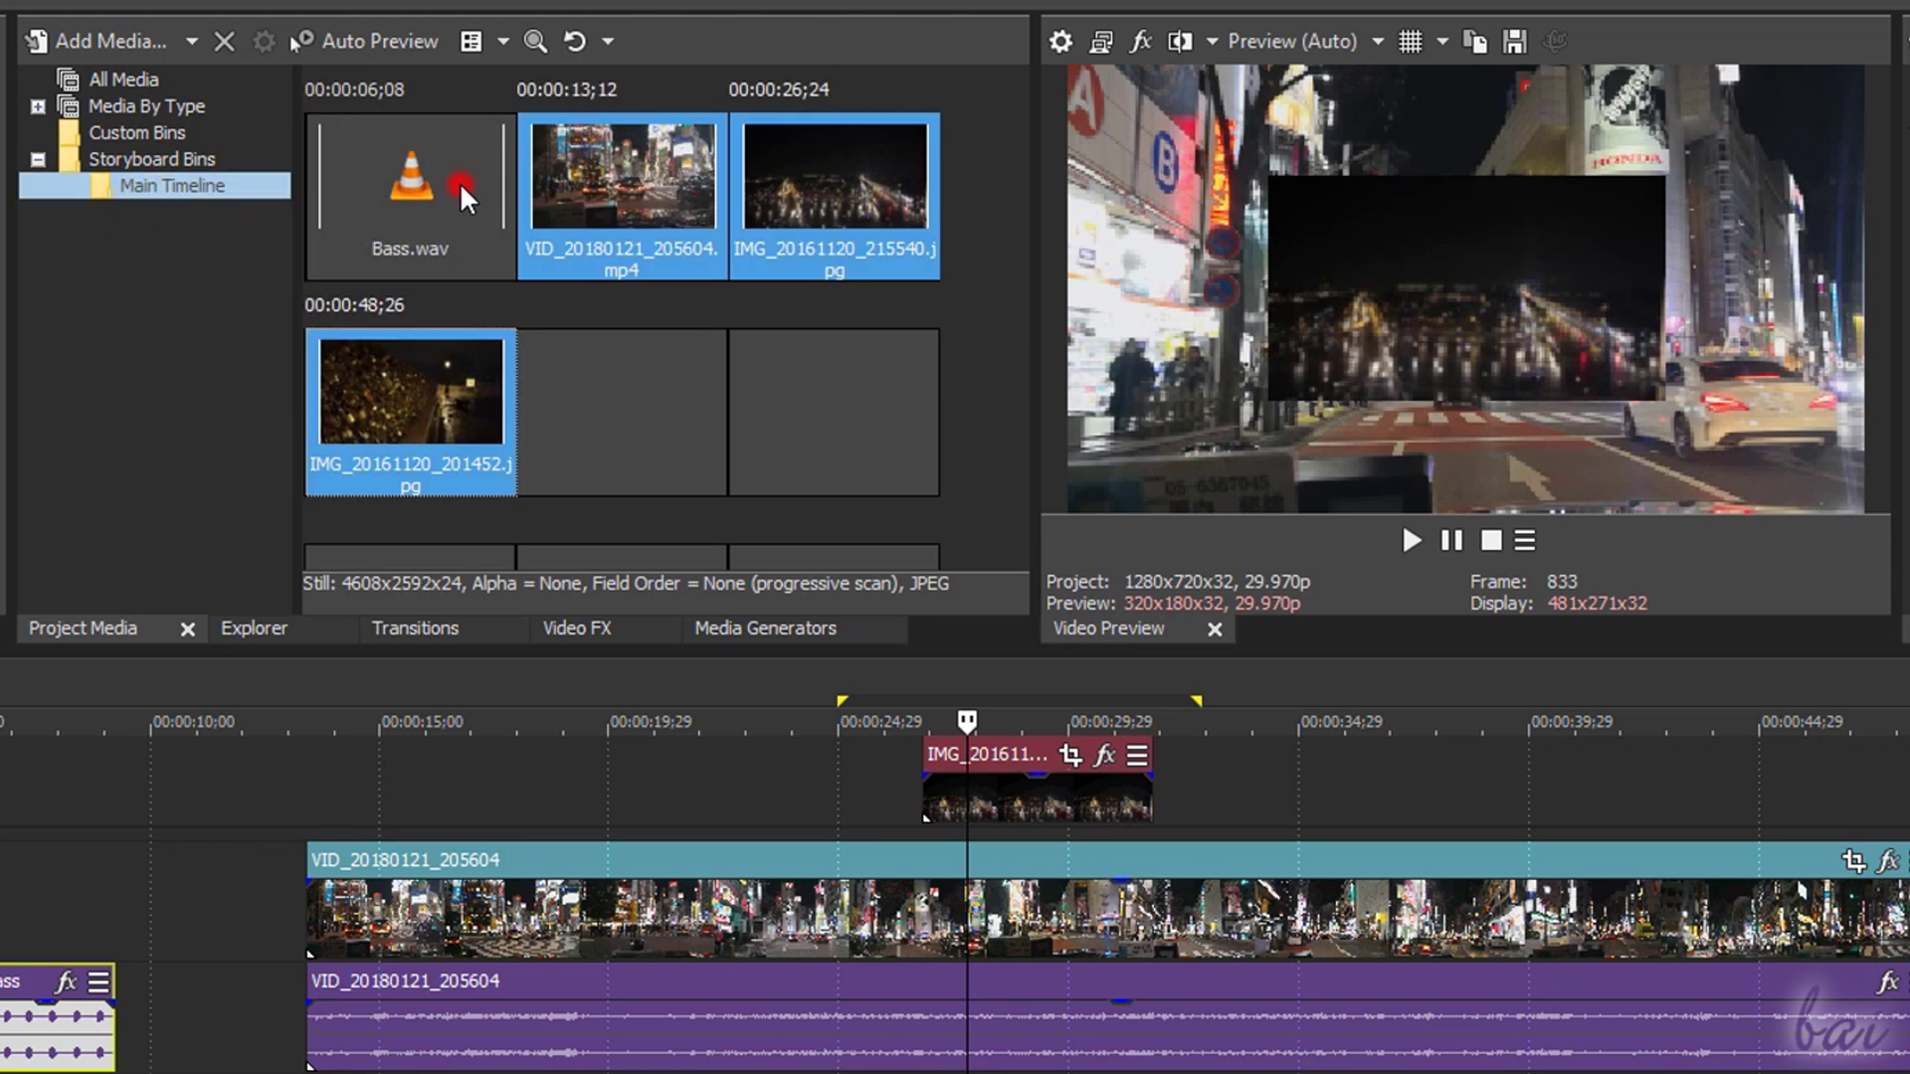
pyautogui.click(629, 219)
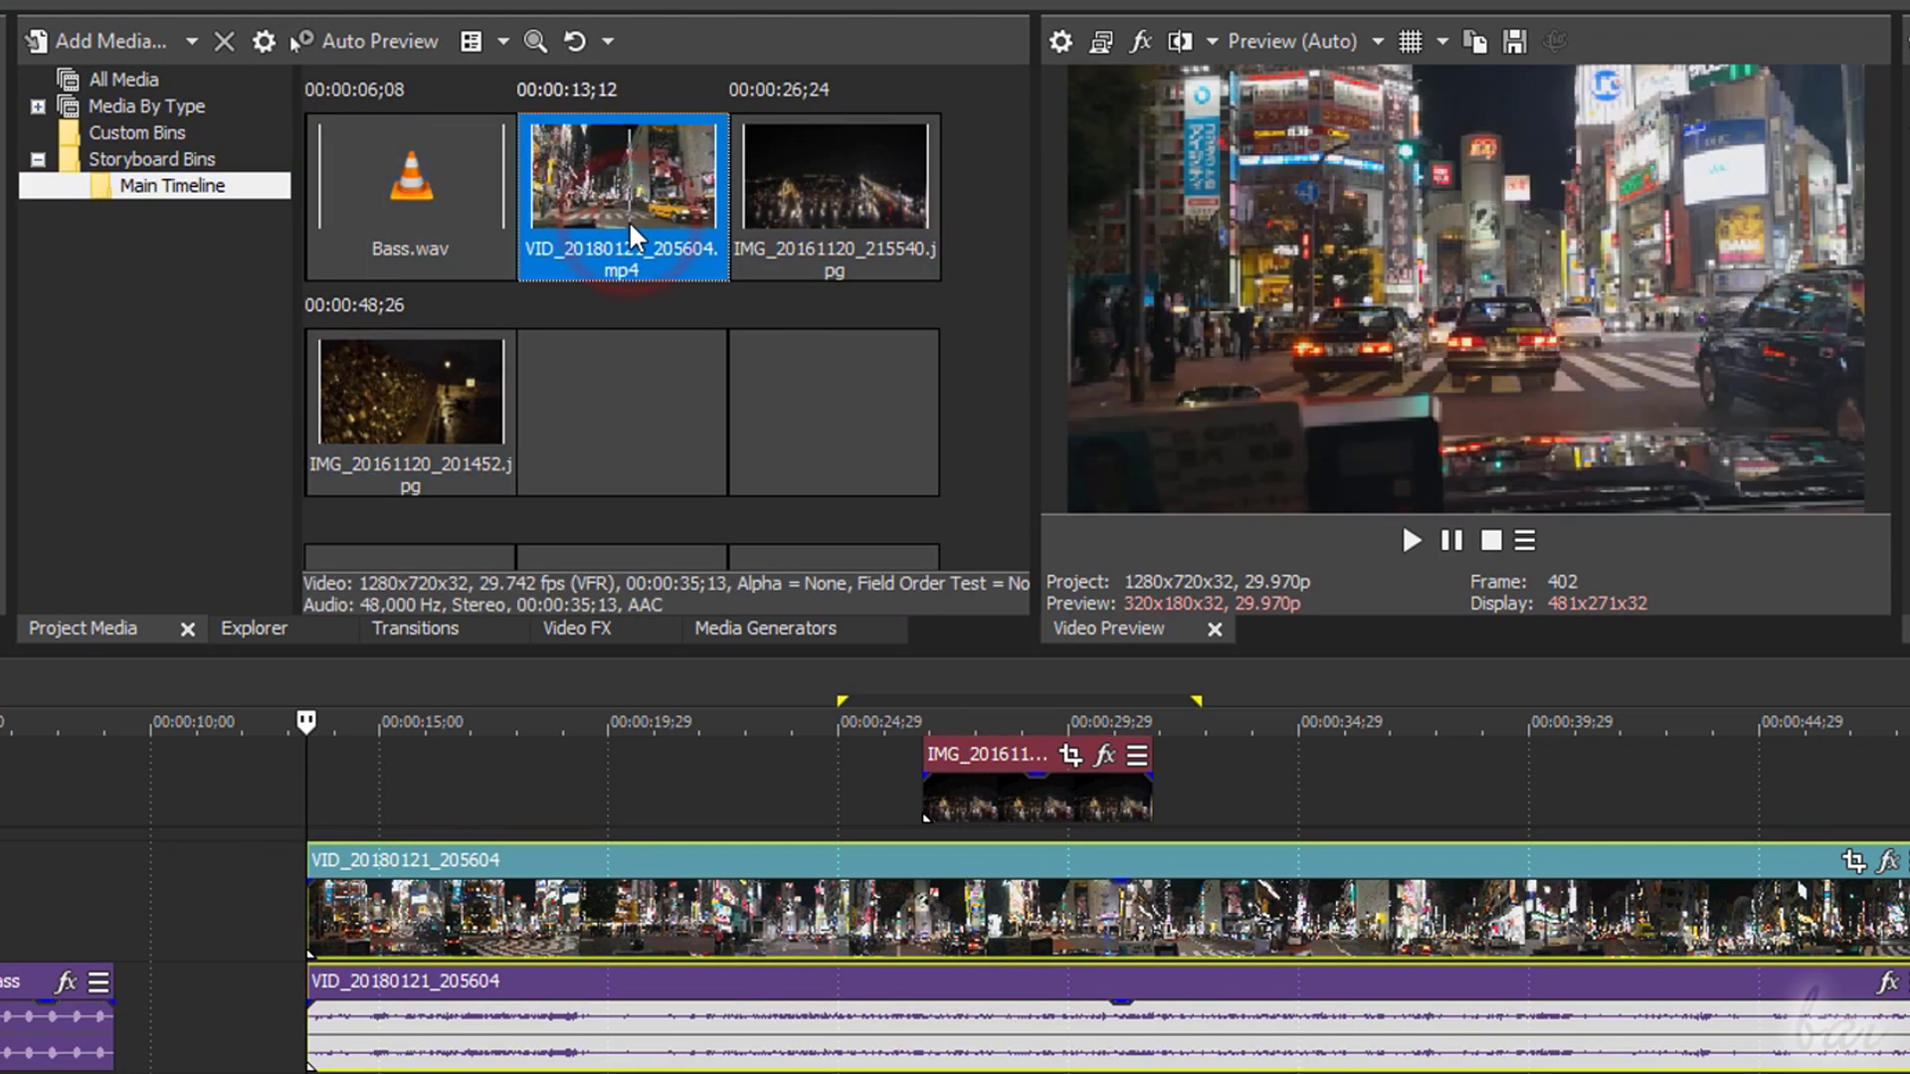
pyautogui.click(791, 209)
pyautogui.click(386, 410)
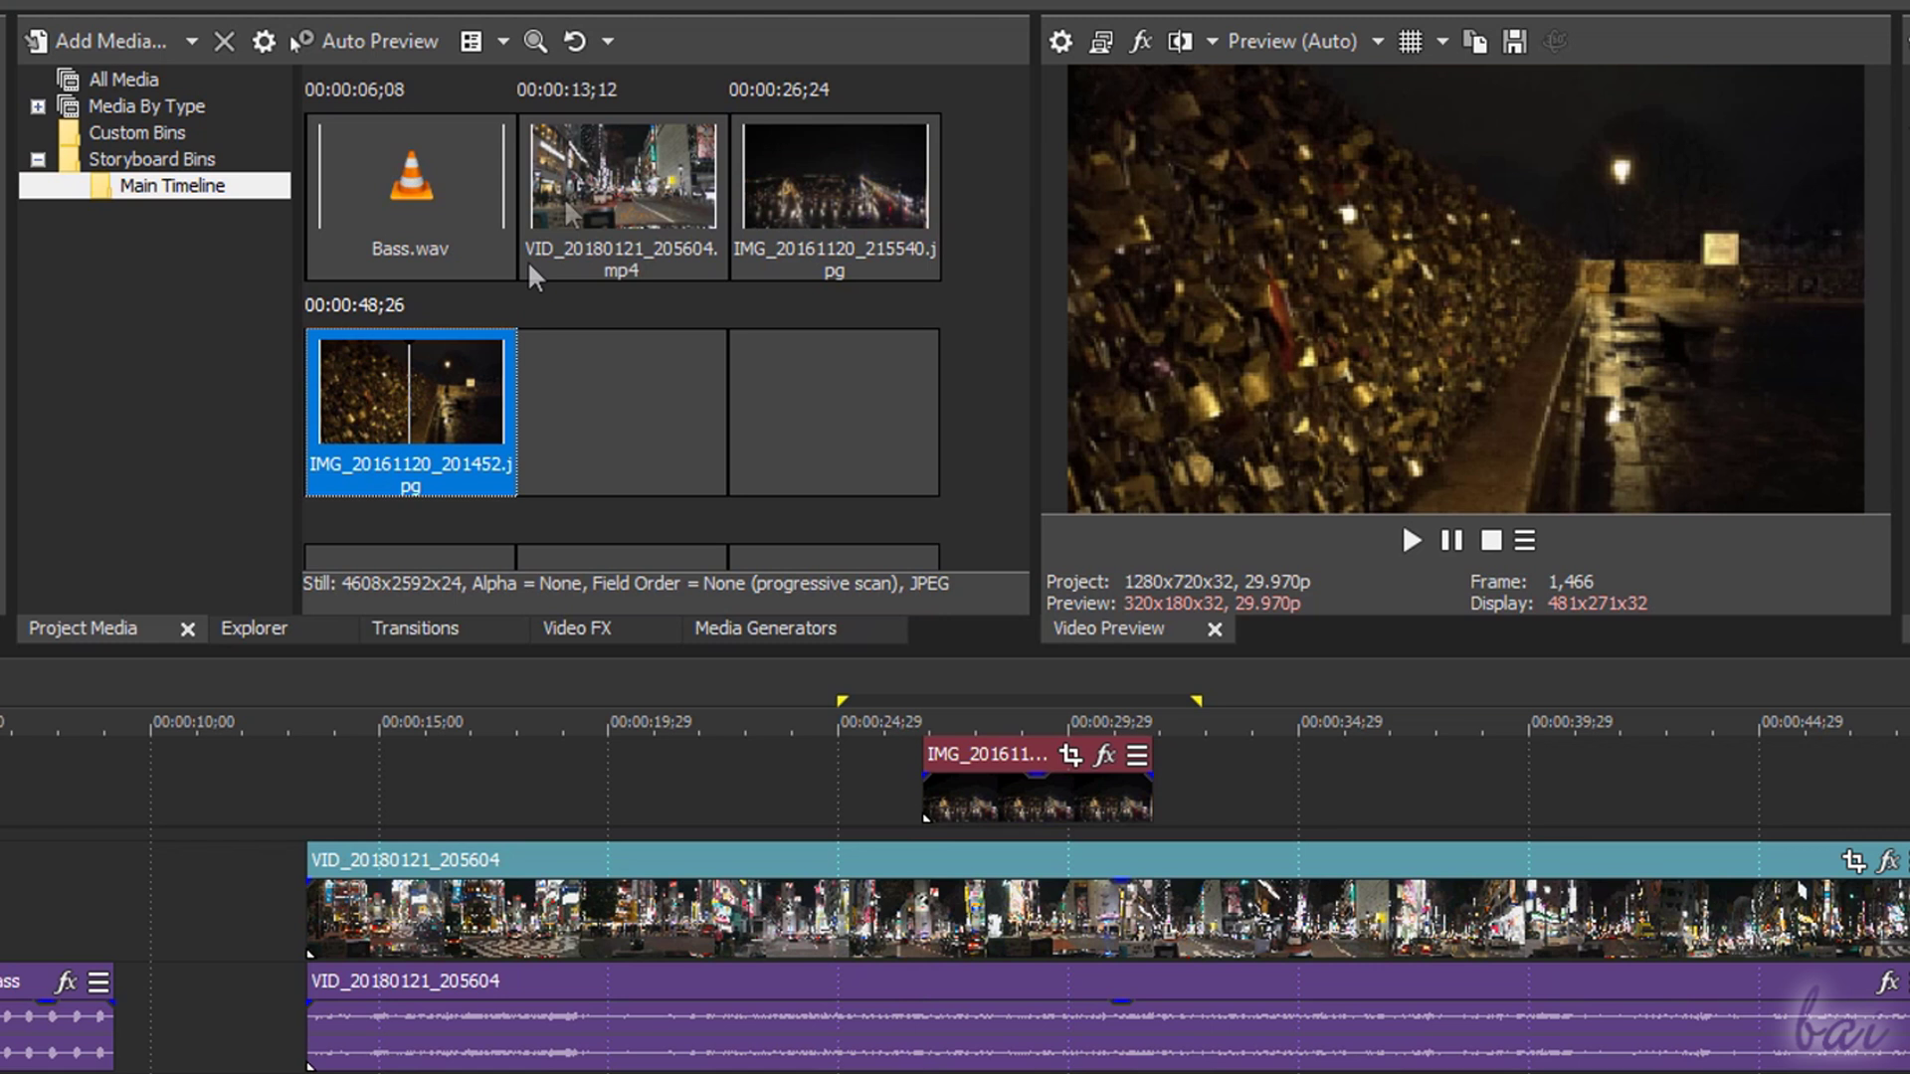
pyautogui.click(589, 162)
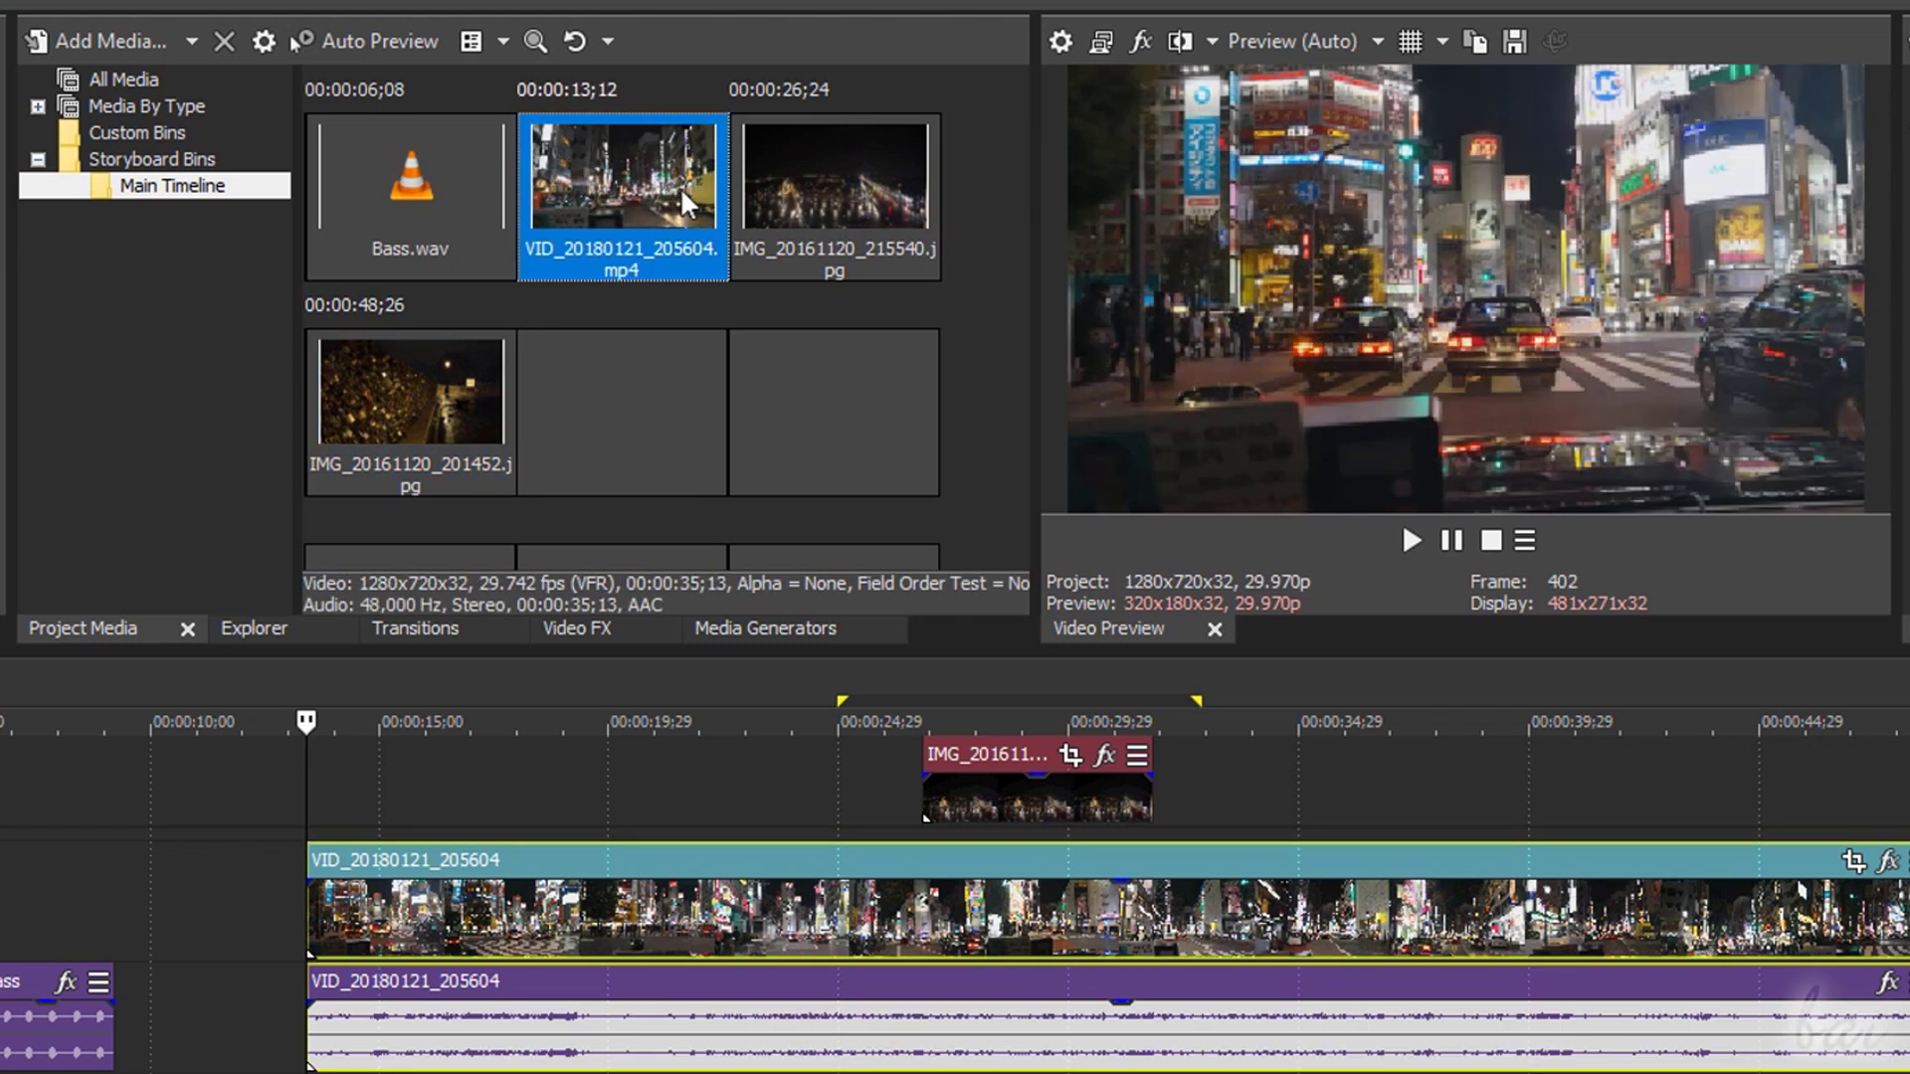
pyautogui.click(811, 203)
pyautogui.moveTo(872, 177); pyautogui.dragTo(560, 512)
pyautogui.moveTo(40, 790); pyautogui.dragTo(42, 792)
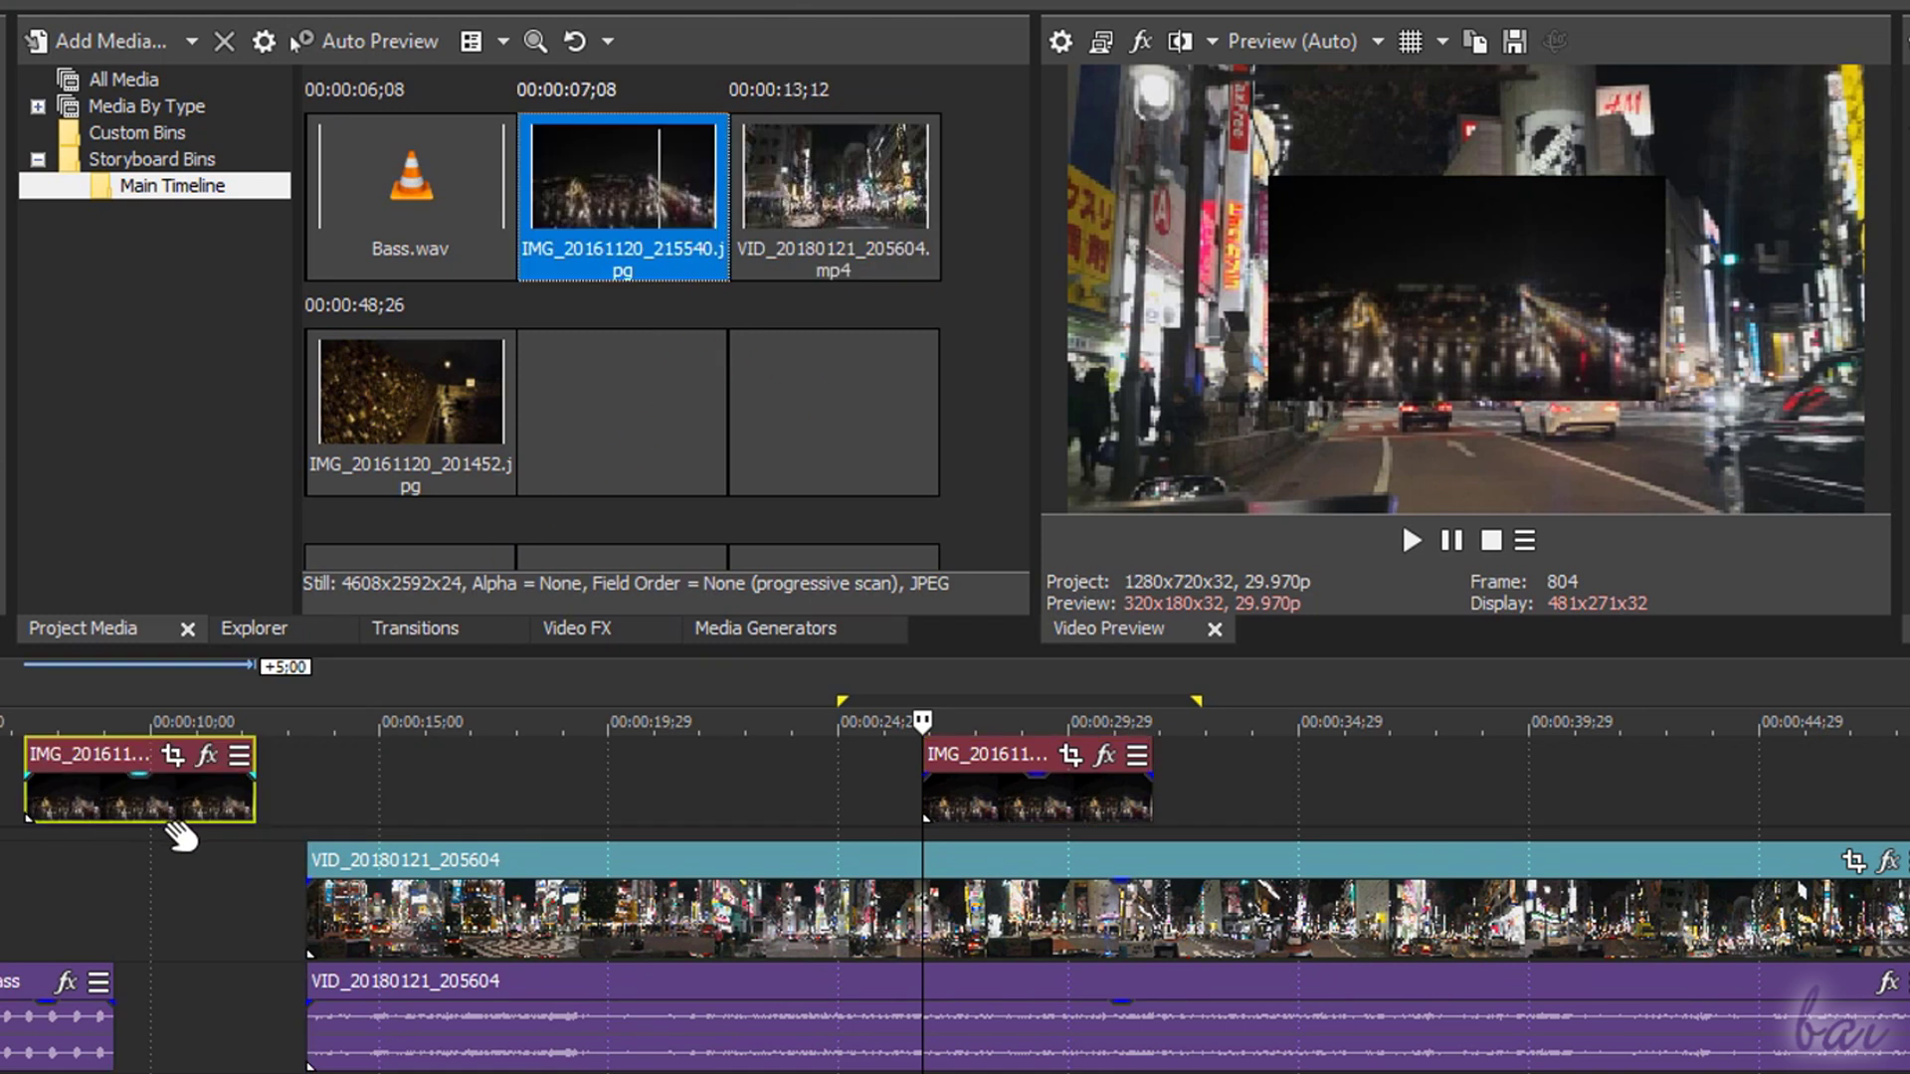
pyautogui.hotkey('ctrl', 'z')
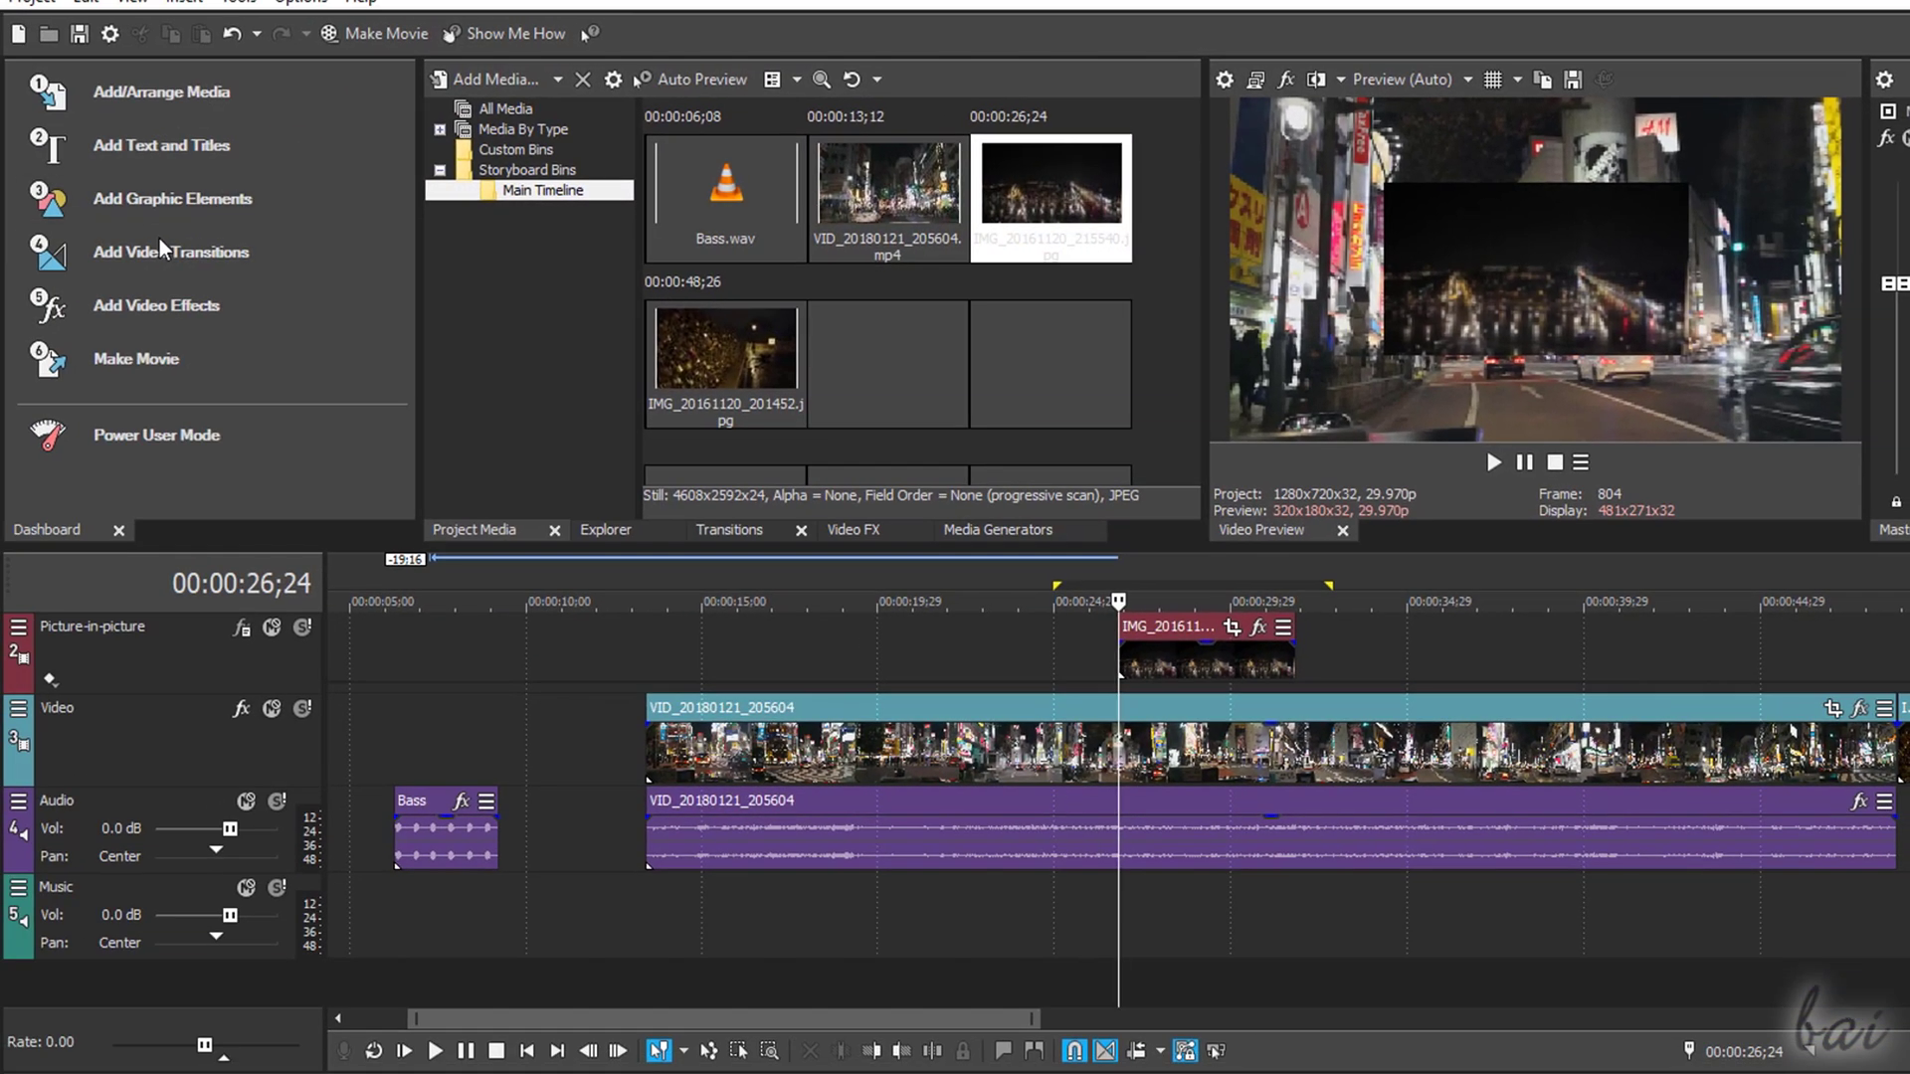
# Step: Create a bold, cyan 'City Life' text title and resize the dashboard panels
pyautogui.click(193, 153)
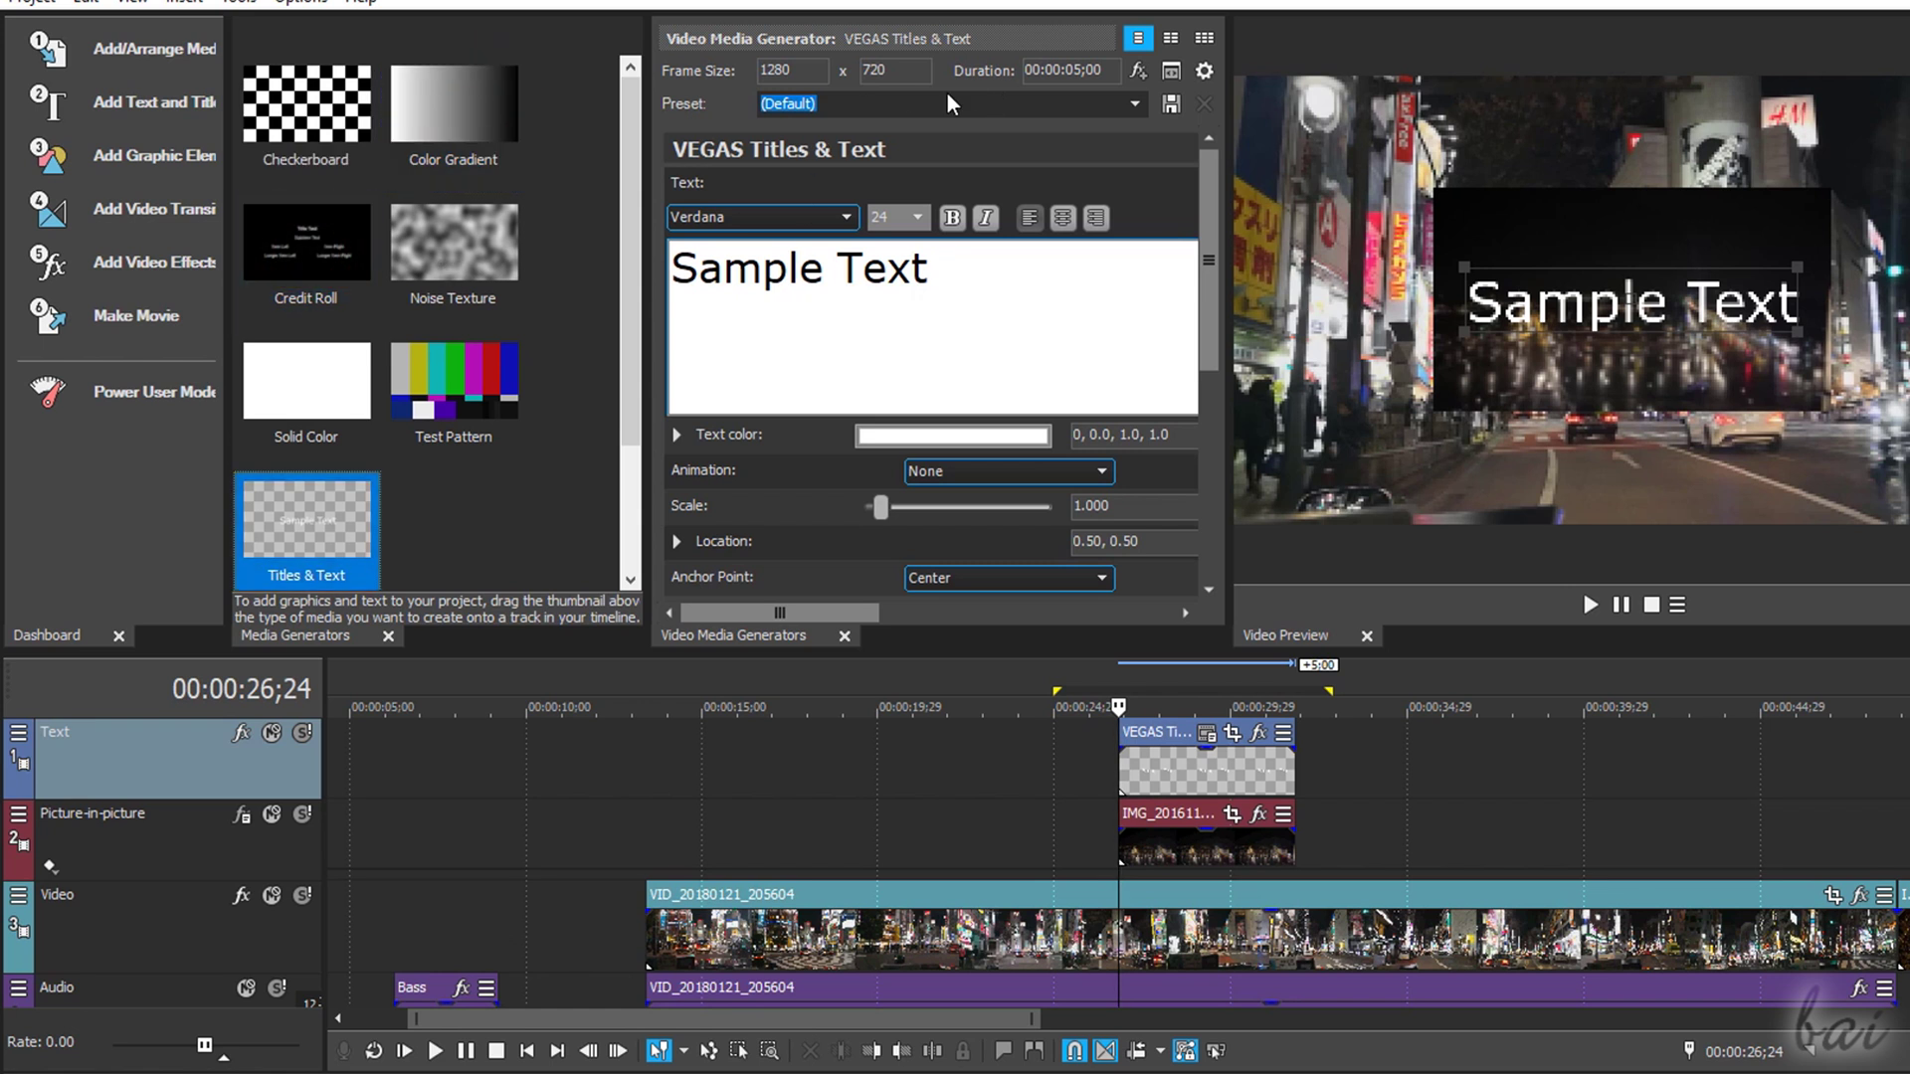
pyautogui.hotkey('ctrl', 'a')
pyautogui.write('City Life')
pyautogui.hotkey('ctrl', 'a')
pyautogui.click(951, 216)
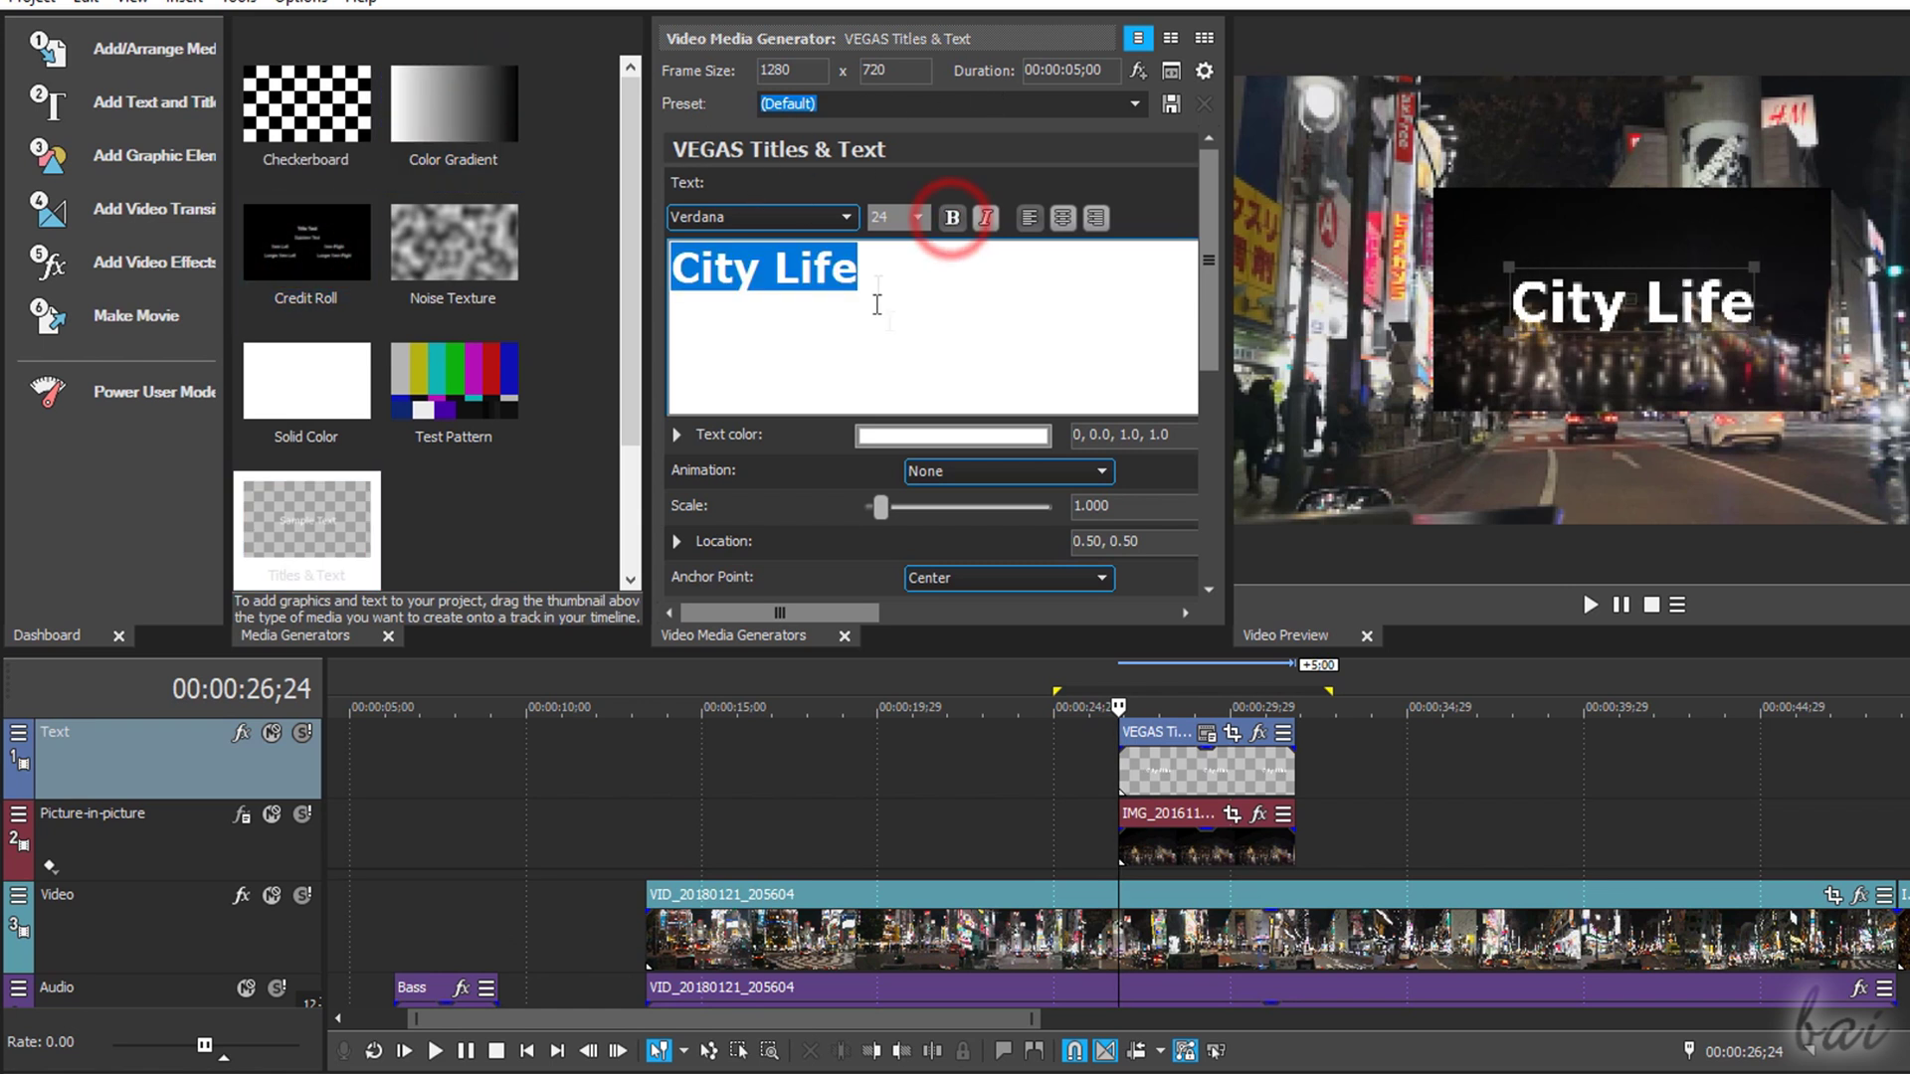
pyautogui.click(1012, 438)
pyautogui.click(932, 535)
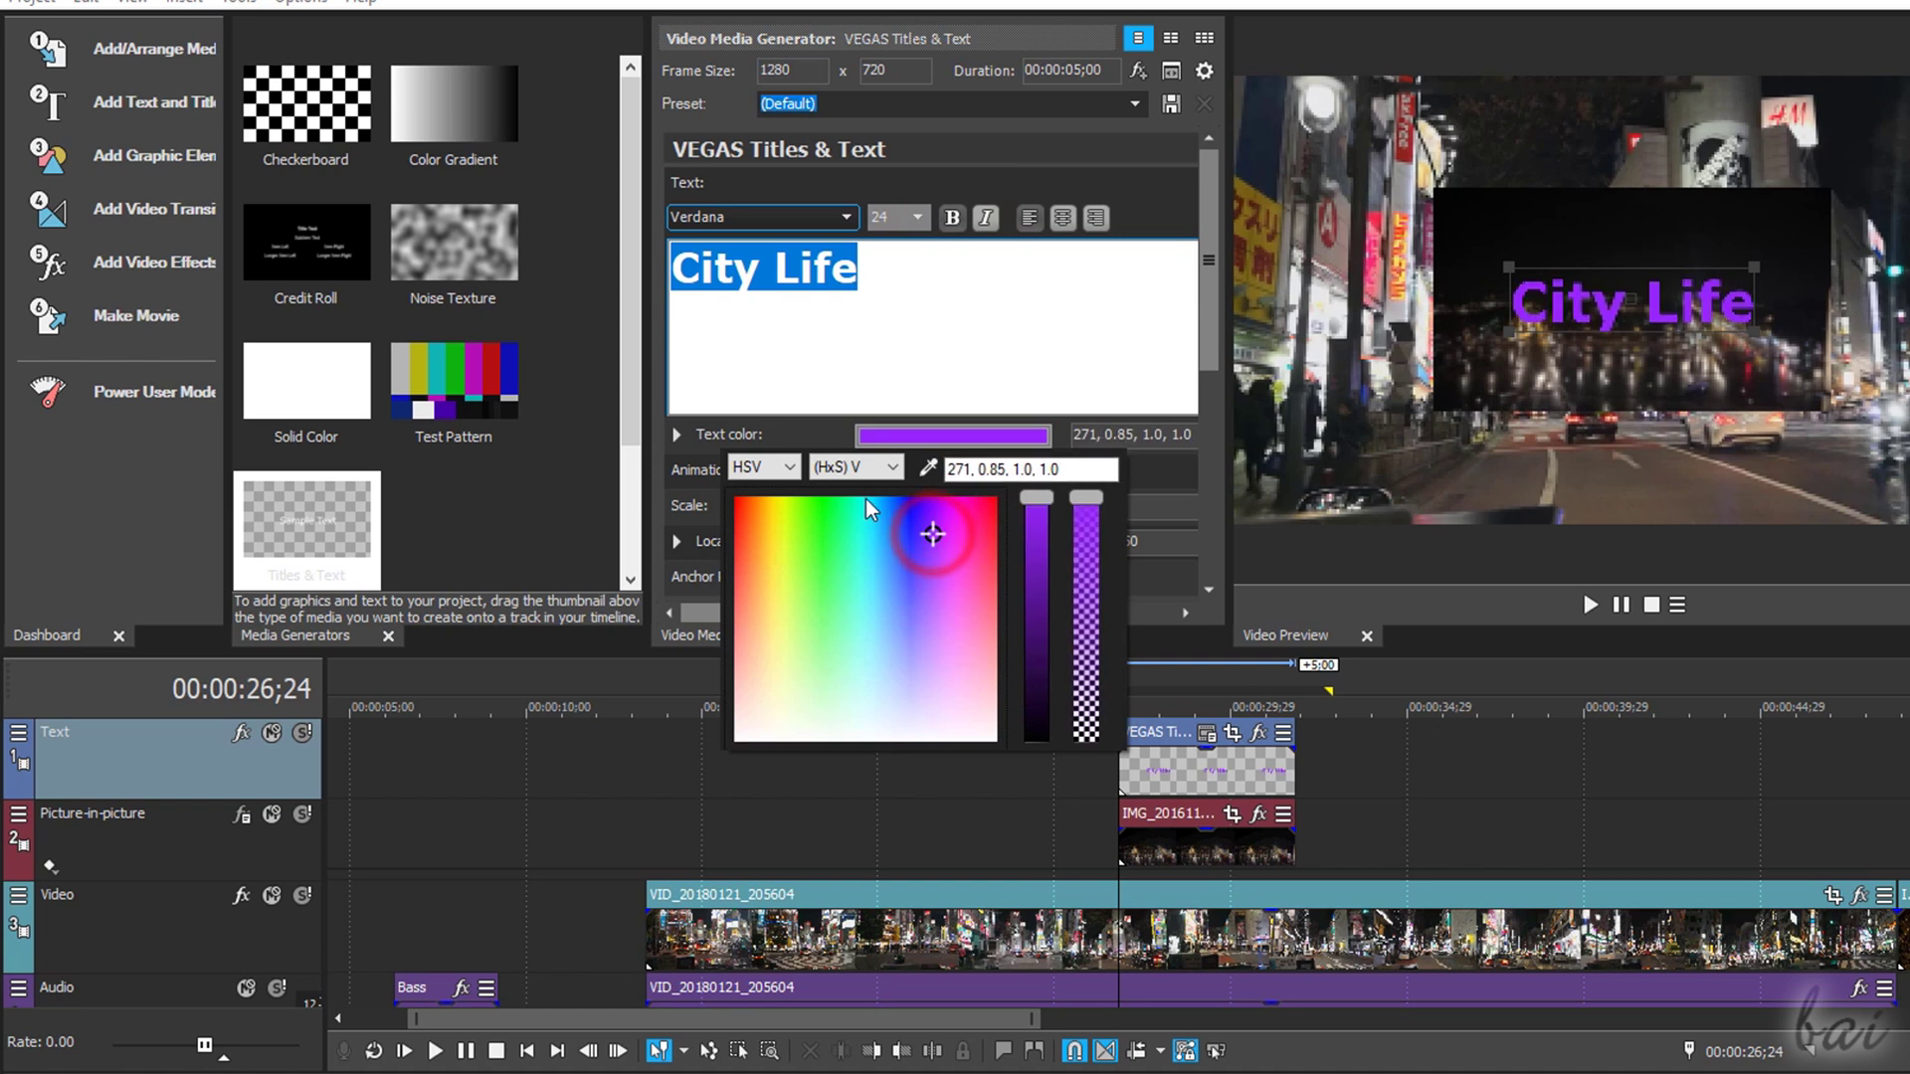
pyautogui.click(872, 500)
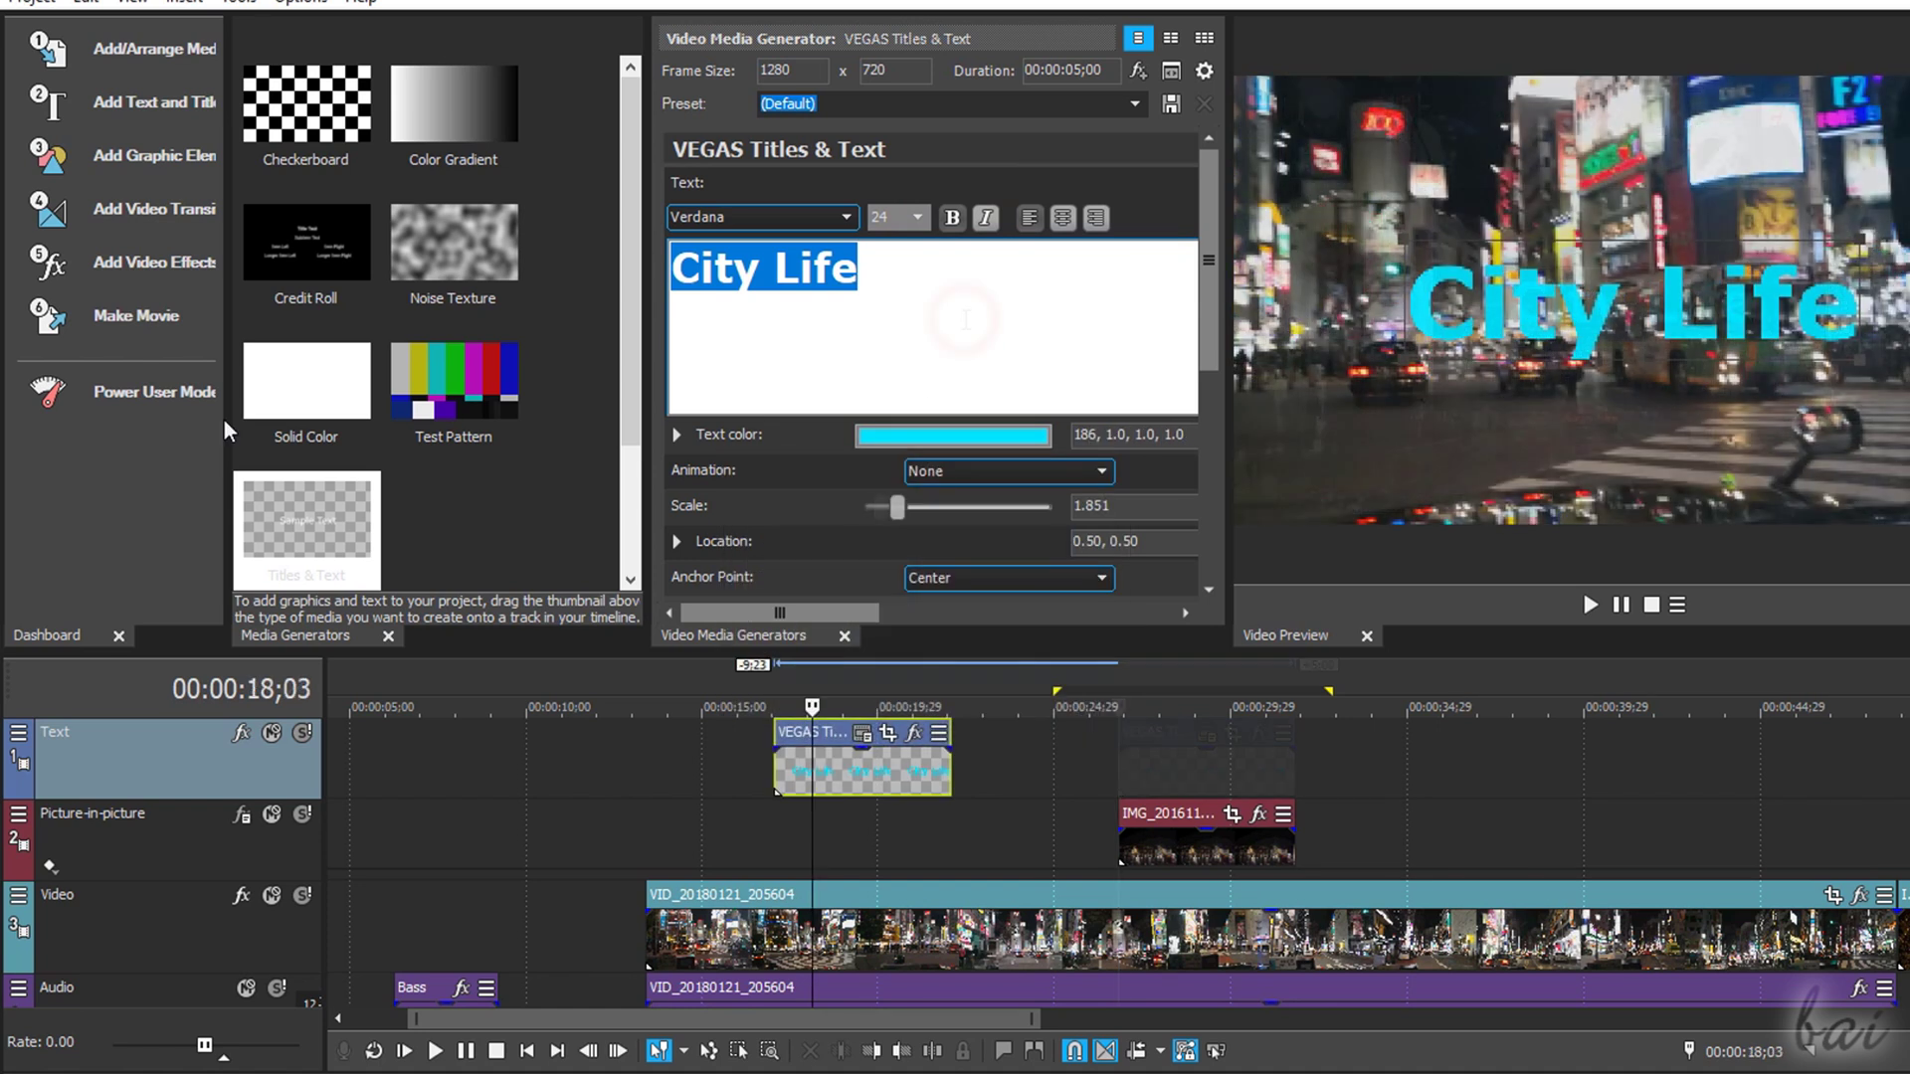
pyautogui.moveTo(224, 420); pyautogui.dragTo(244, 418)
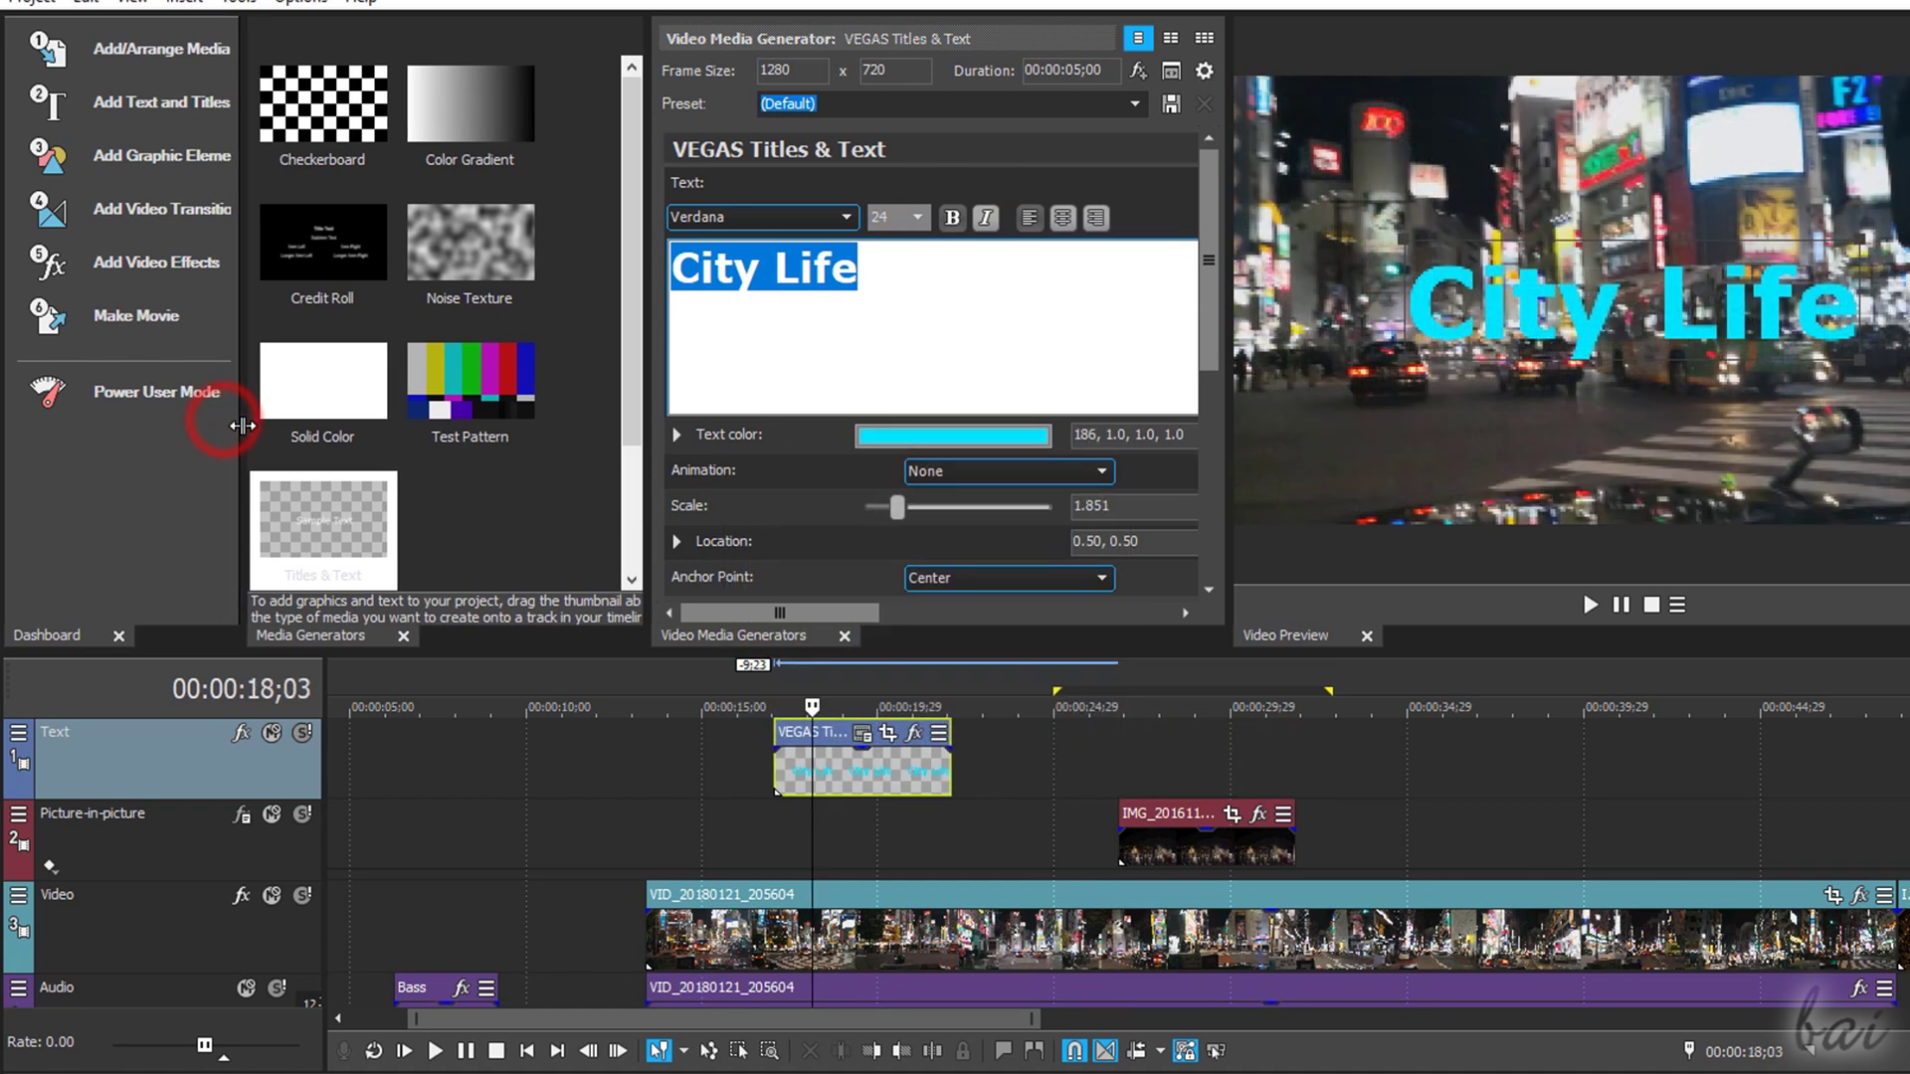
# Step: In Power User layout, loop a short region around 24 s and play, then pause the 360 cabin video
pyautogui.click(133, 394)
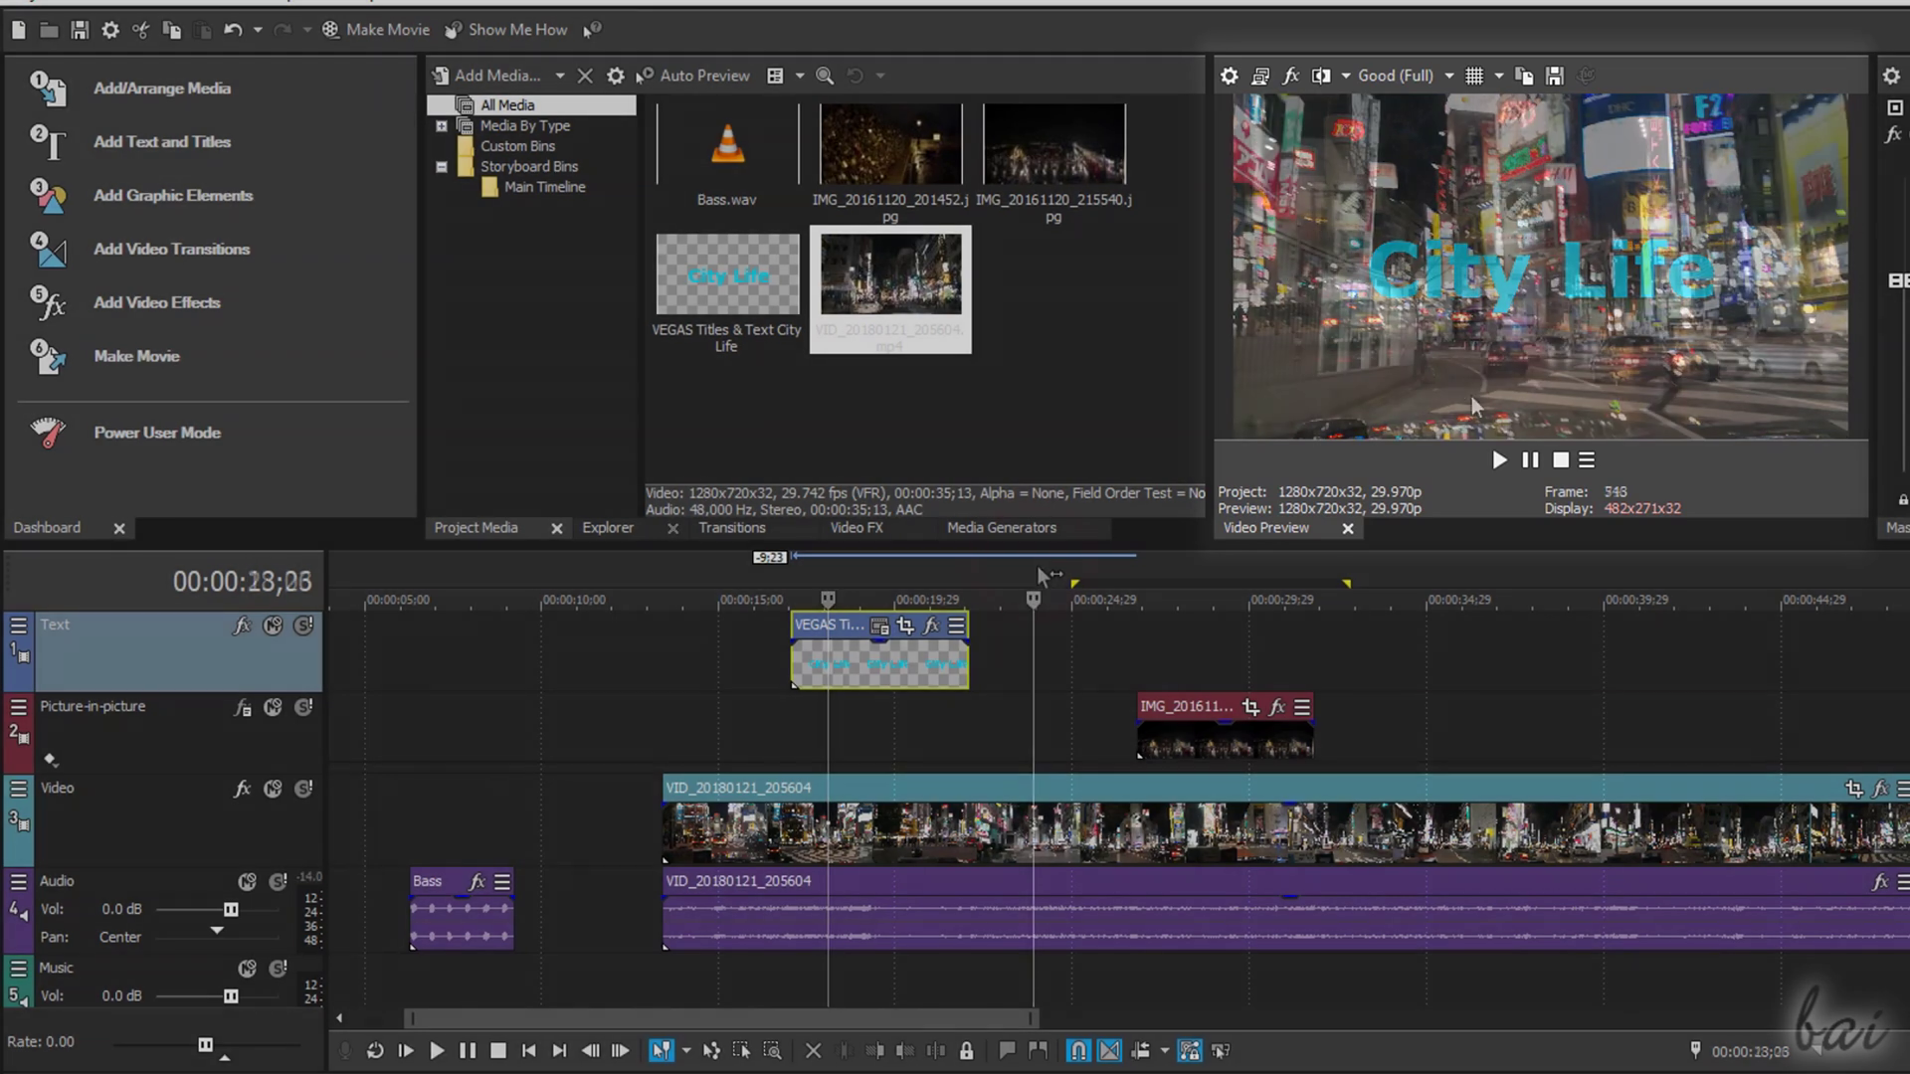
pyautogui.moveTo(1035, 575); pyautogui.dragTo(1069, 572)
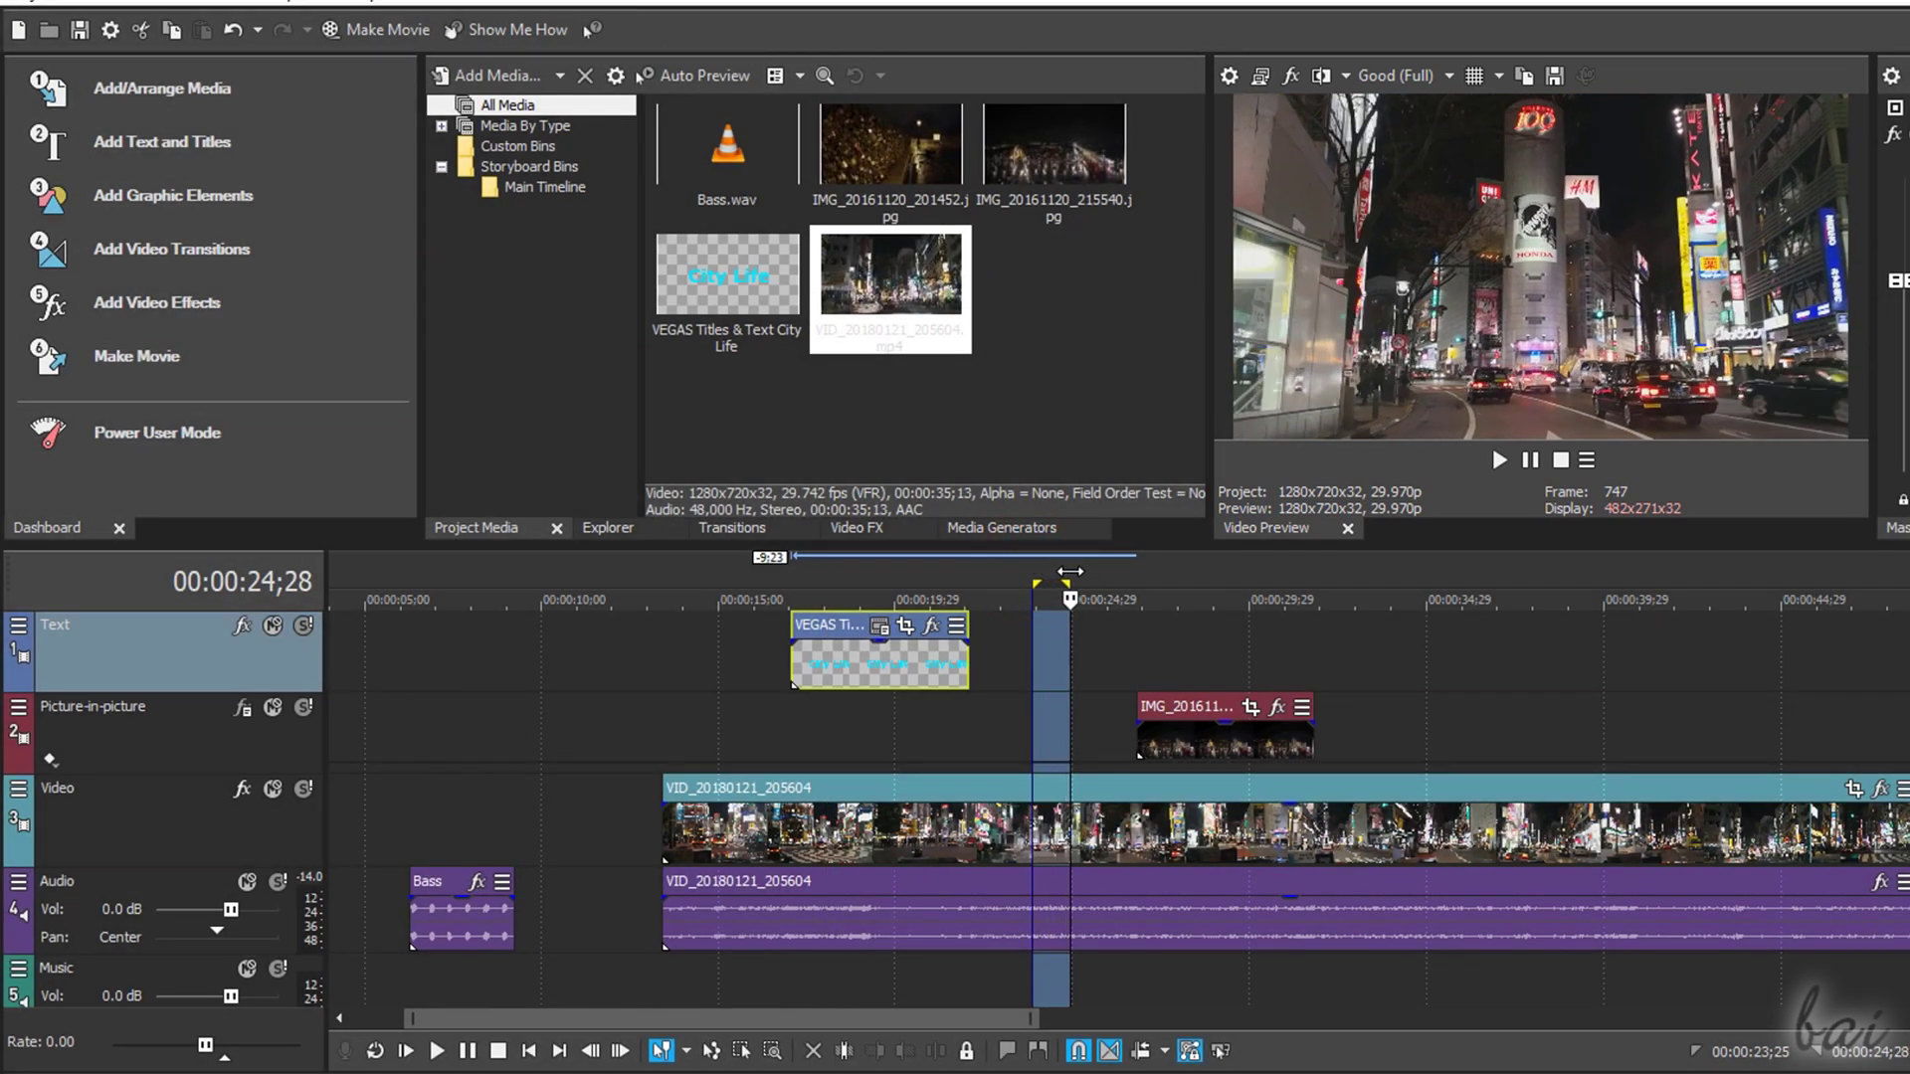
pyautogui.click(1499, 459)
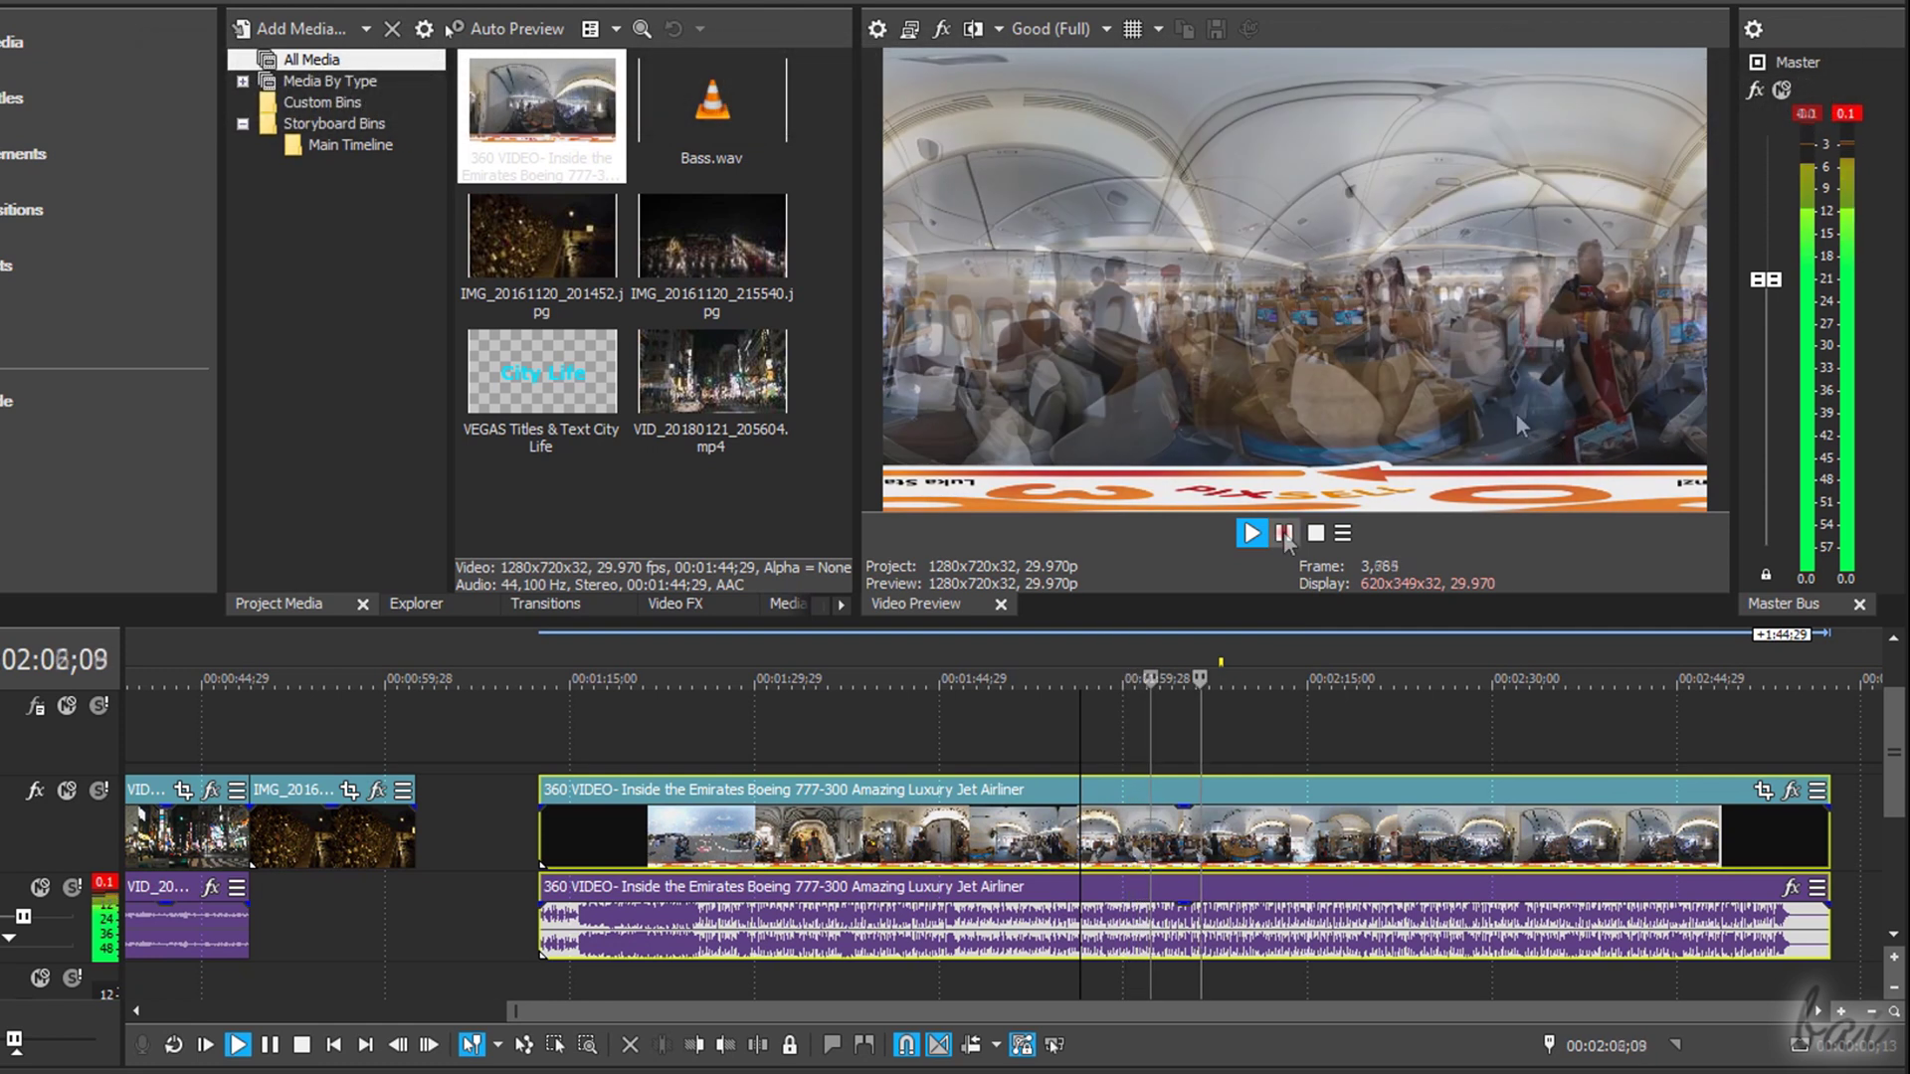
pyautogui.click(1283, 533)
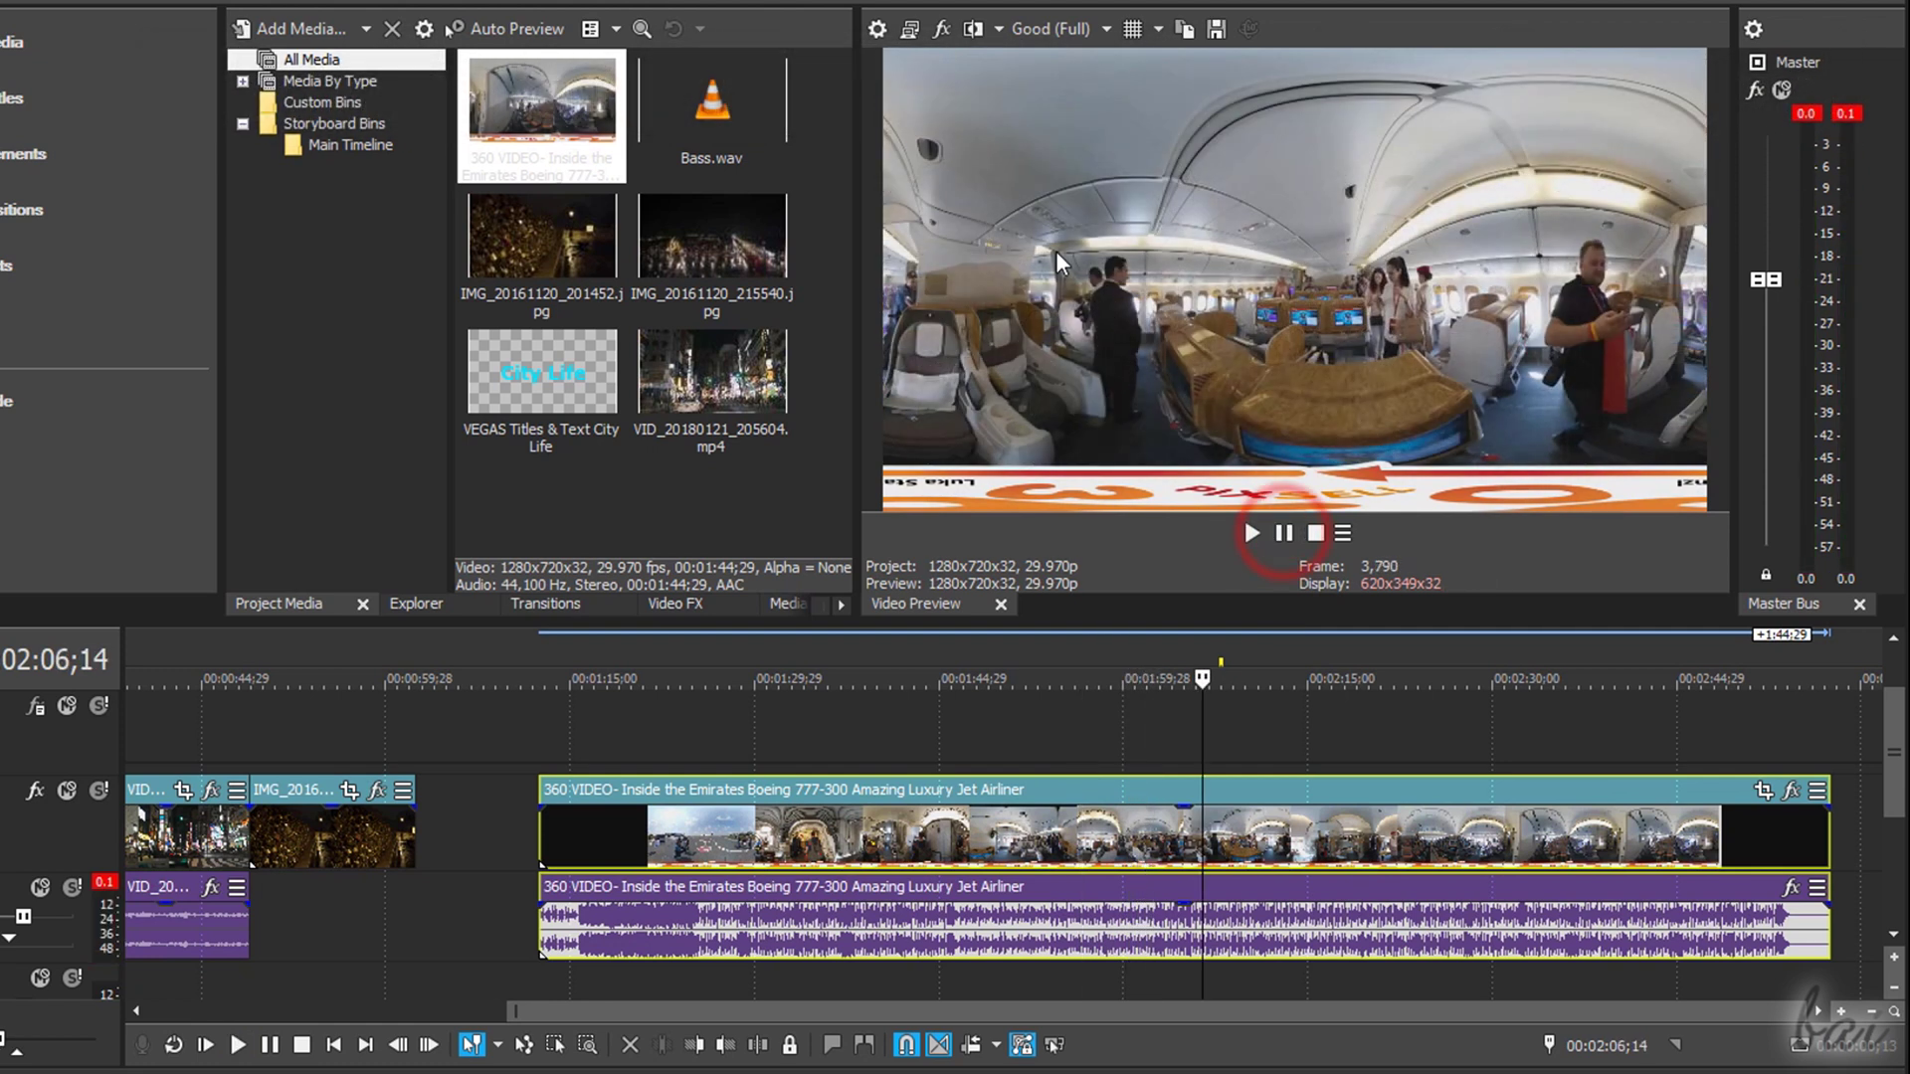
# Step: Enable 360 Output in Project Video Properties and look up toward the cabin ceiling
pyautogui.click(876, 27)
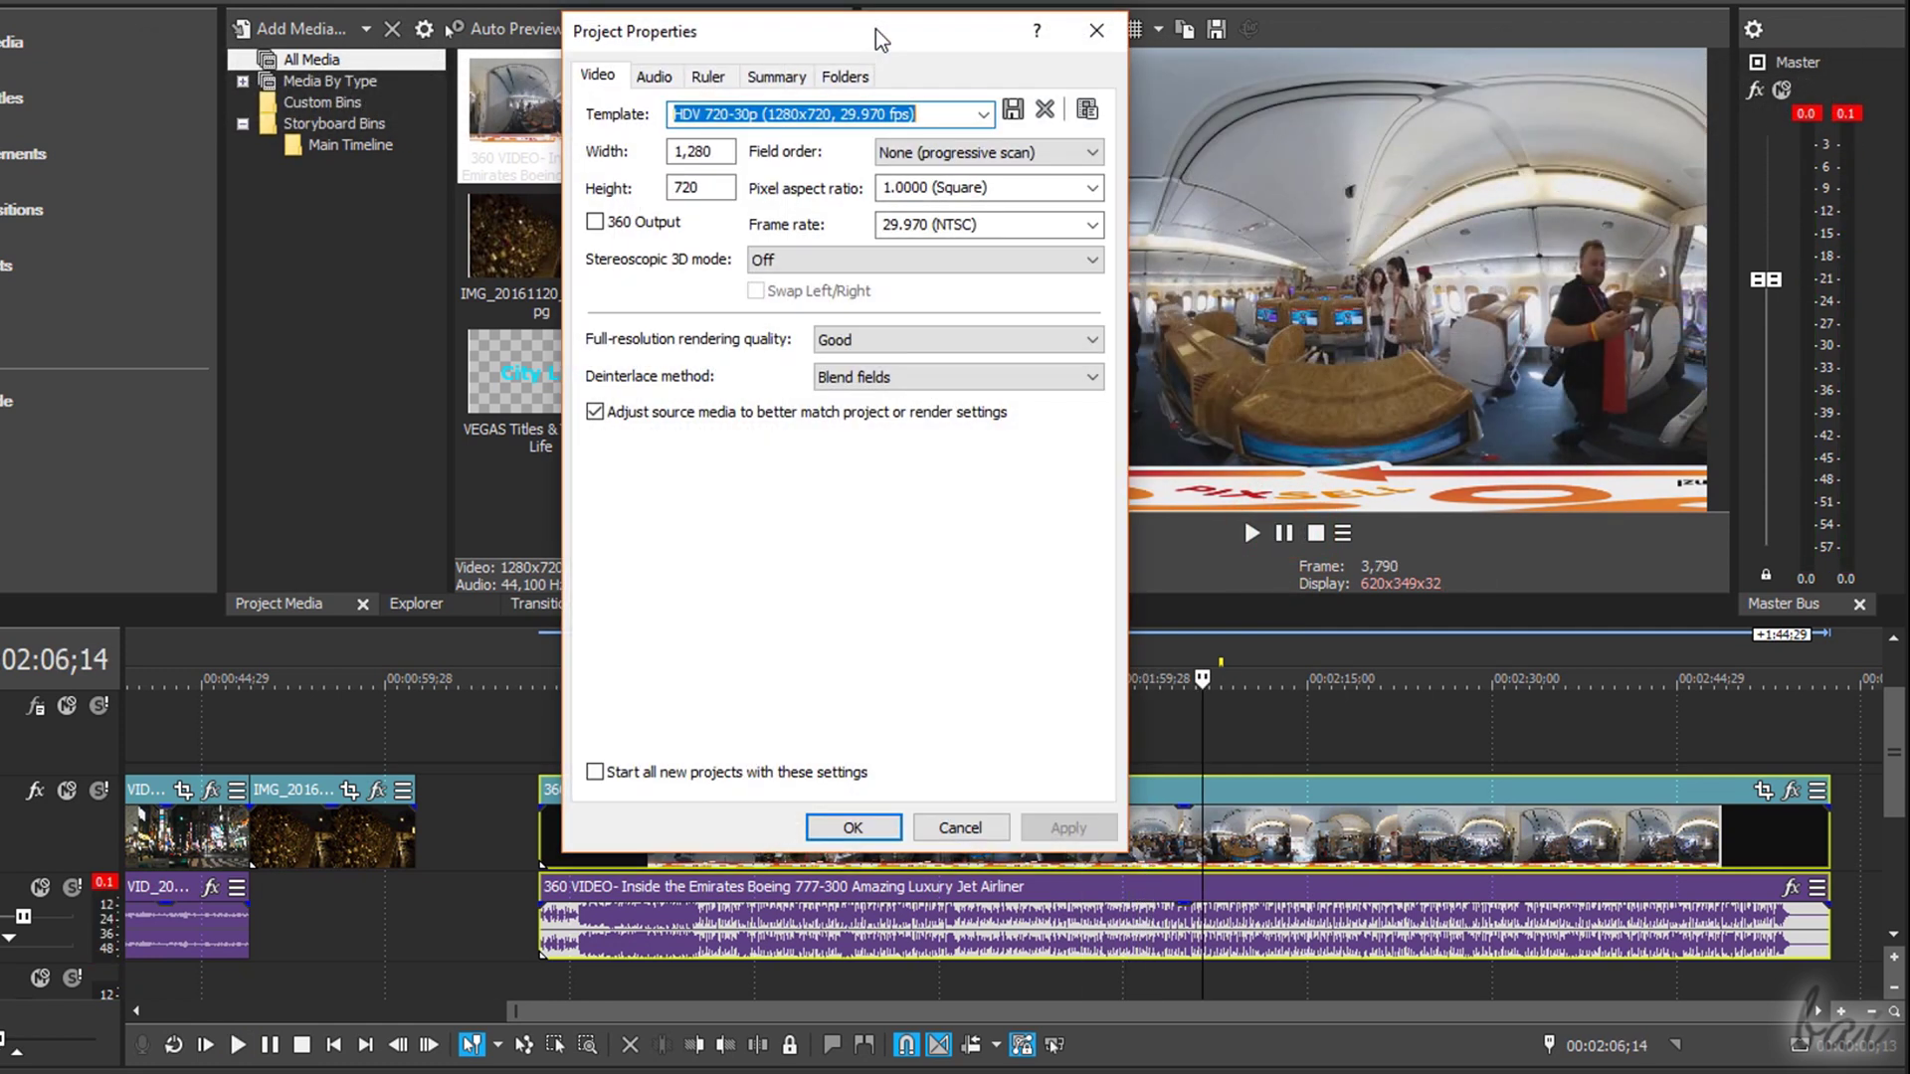
pyautogui.click(594, 220)
pyautogui.press('Return')
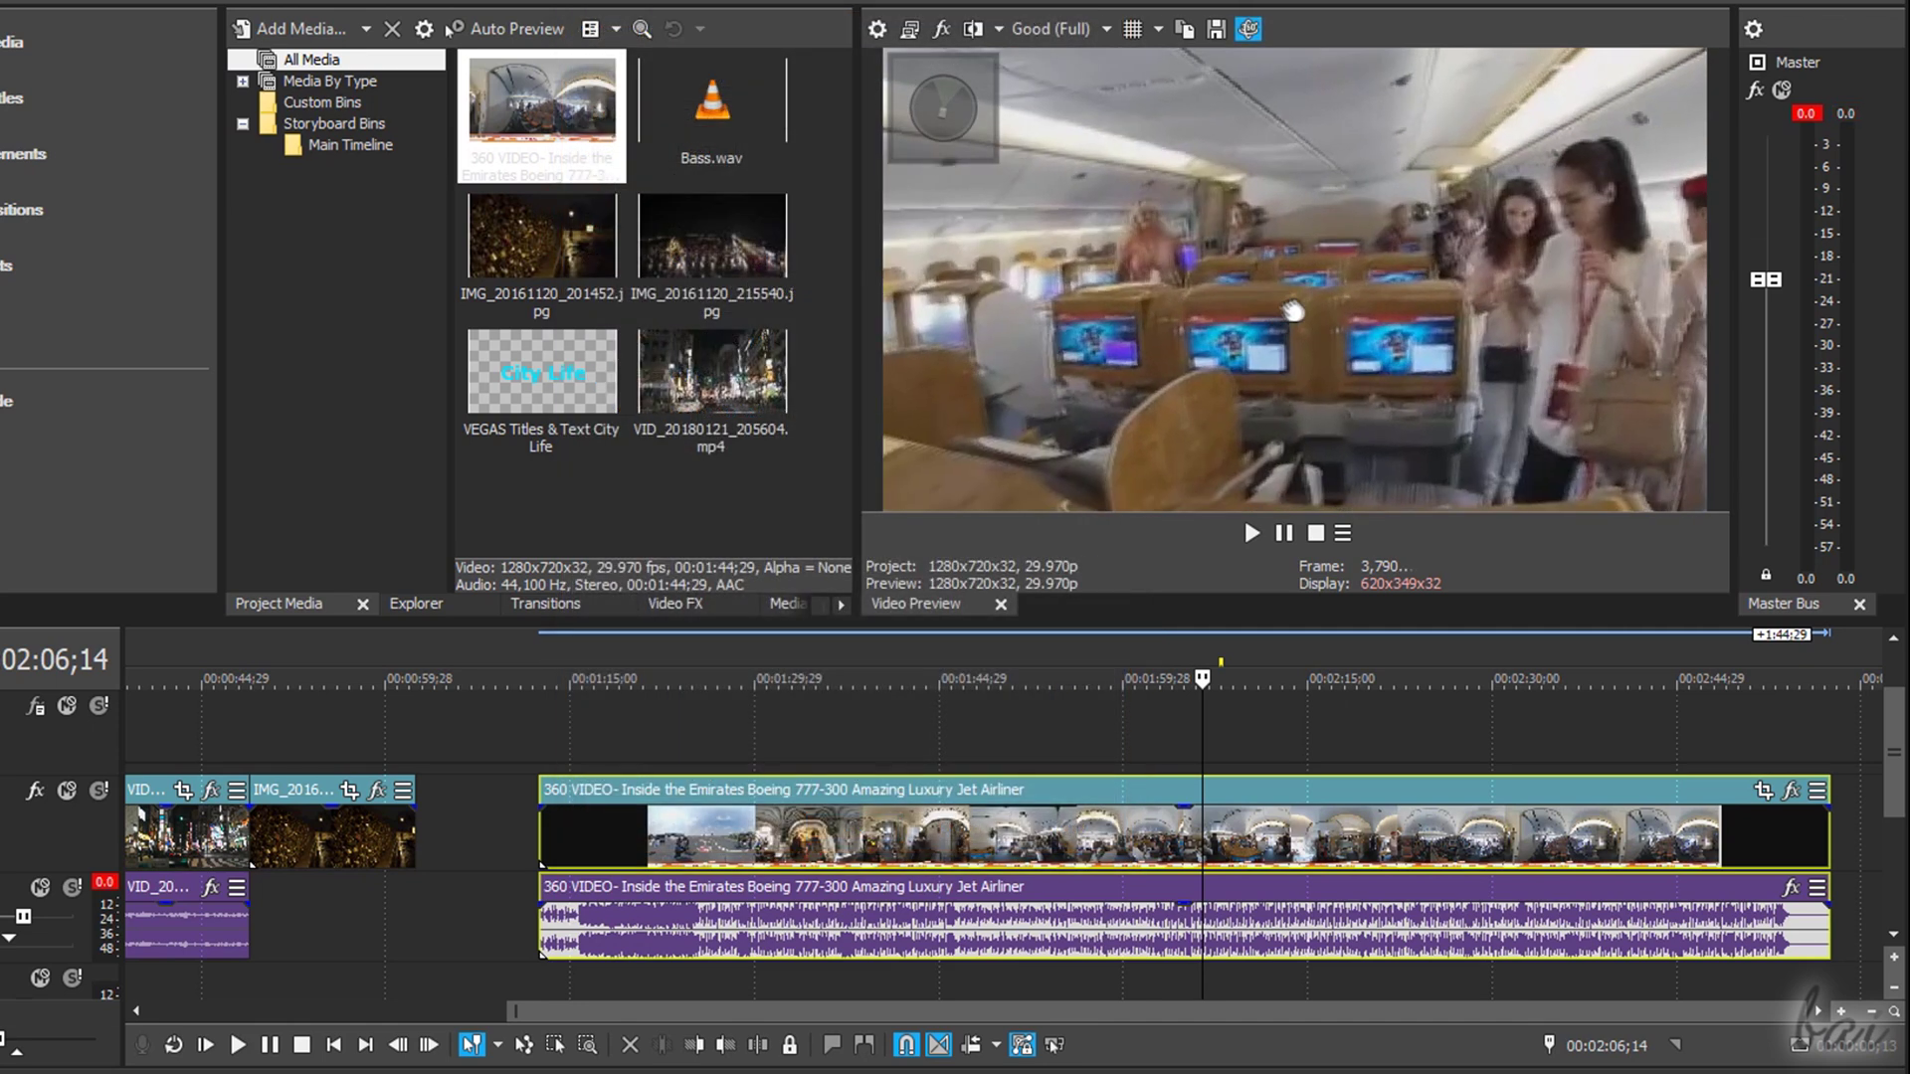
pyautogui.moveTo(1391, 288); pyautogui.dragTo(84, 552)
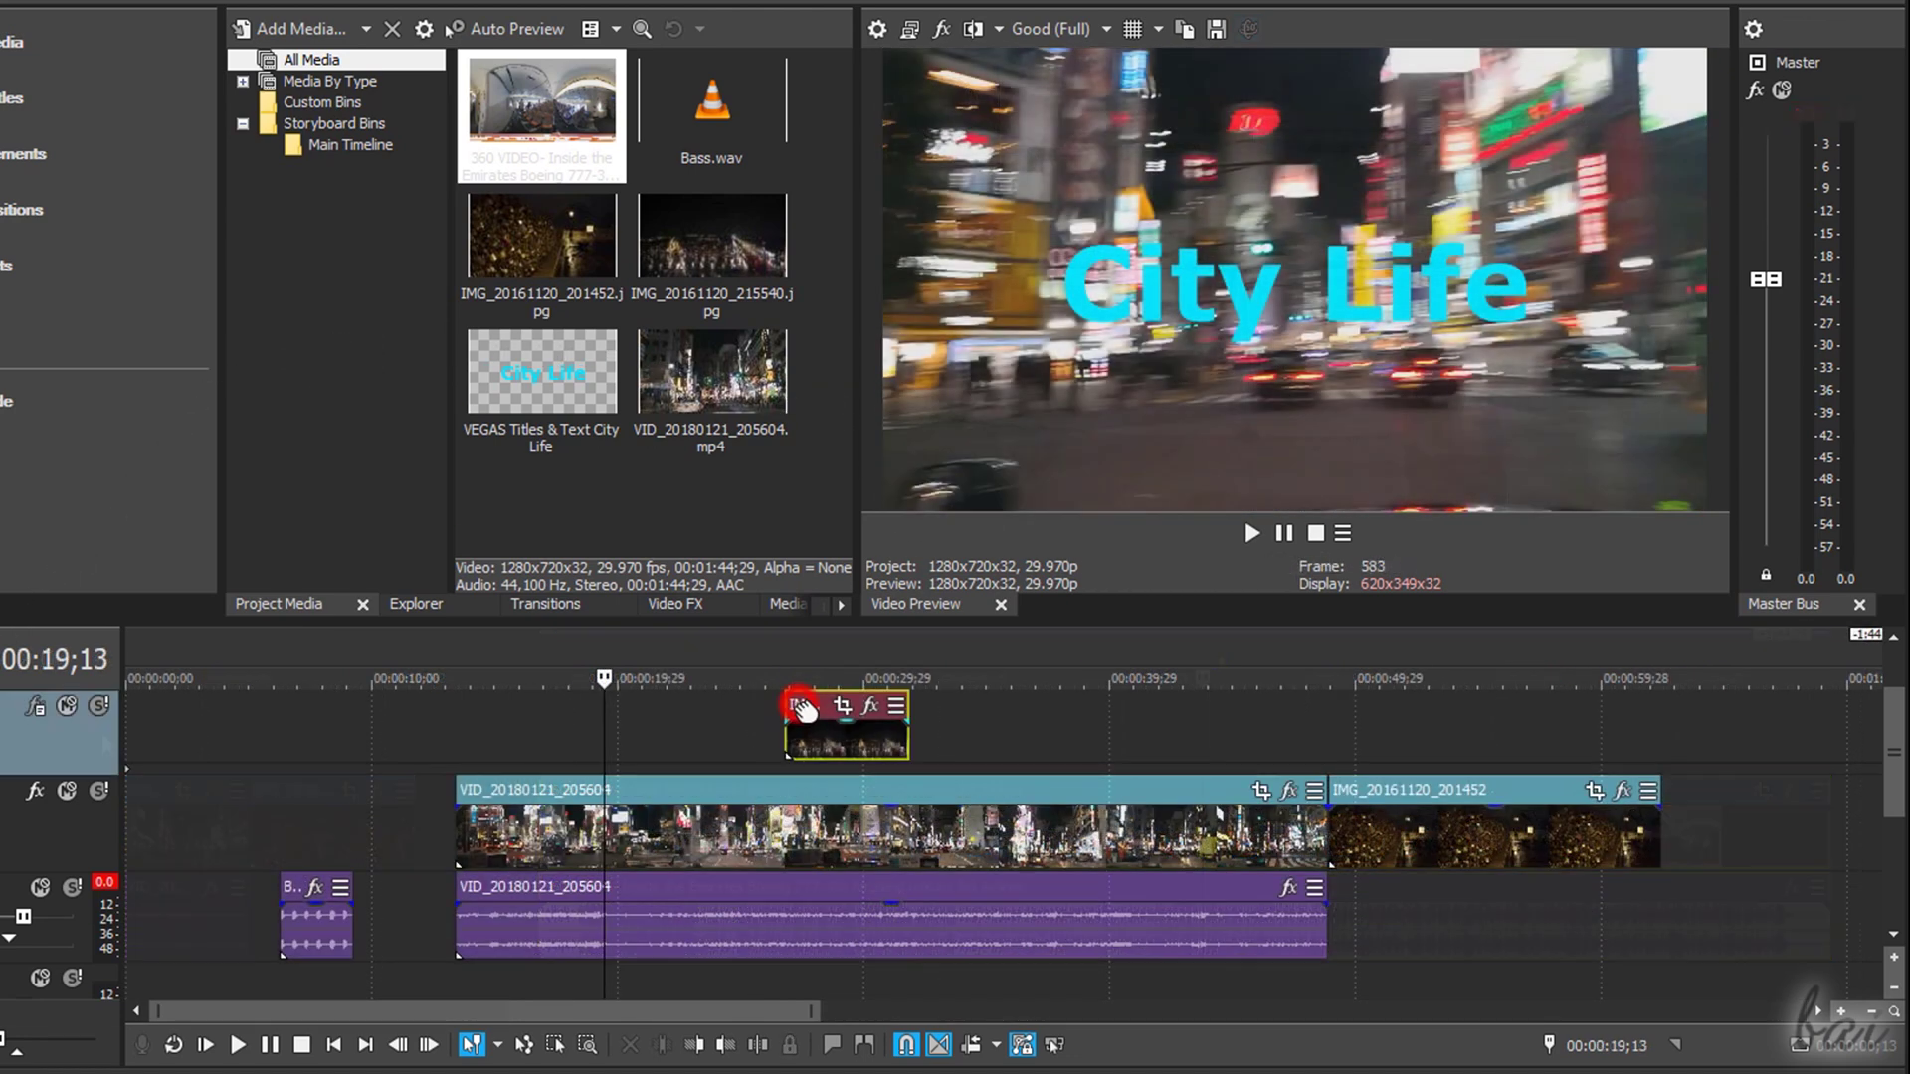
# Step: In the City Life project, move the picture-in-picture photo to about 26 s and loop over it
pyautogui.moveTo(796, 737); pyautogui.dragTo(1493, 915)
pyautogui.moveTo(1662, 875); pyautogui.dragTo(1781, 820)
pyautogui.moveTo(684, 657)
pyautogui.mouseDown()
pyautogui.moveTo(942, 663)
pyautogui.moveTo(754, 661)
pyautogui.mouseUp()
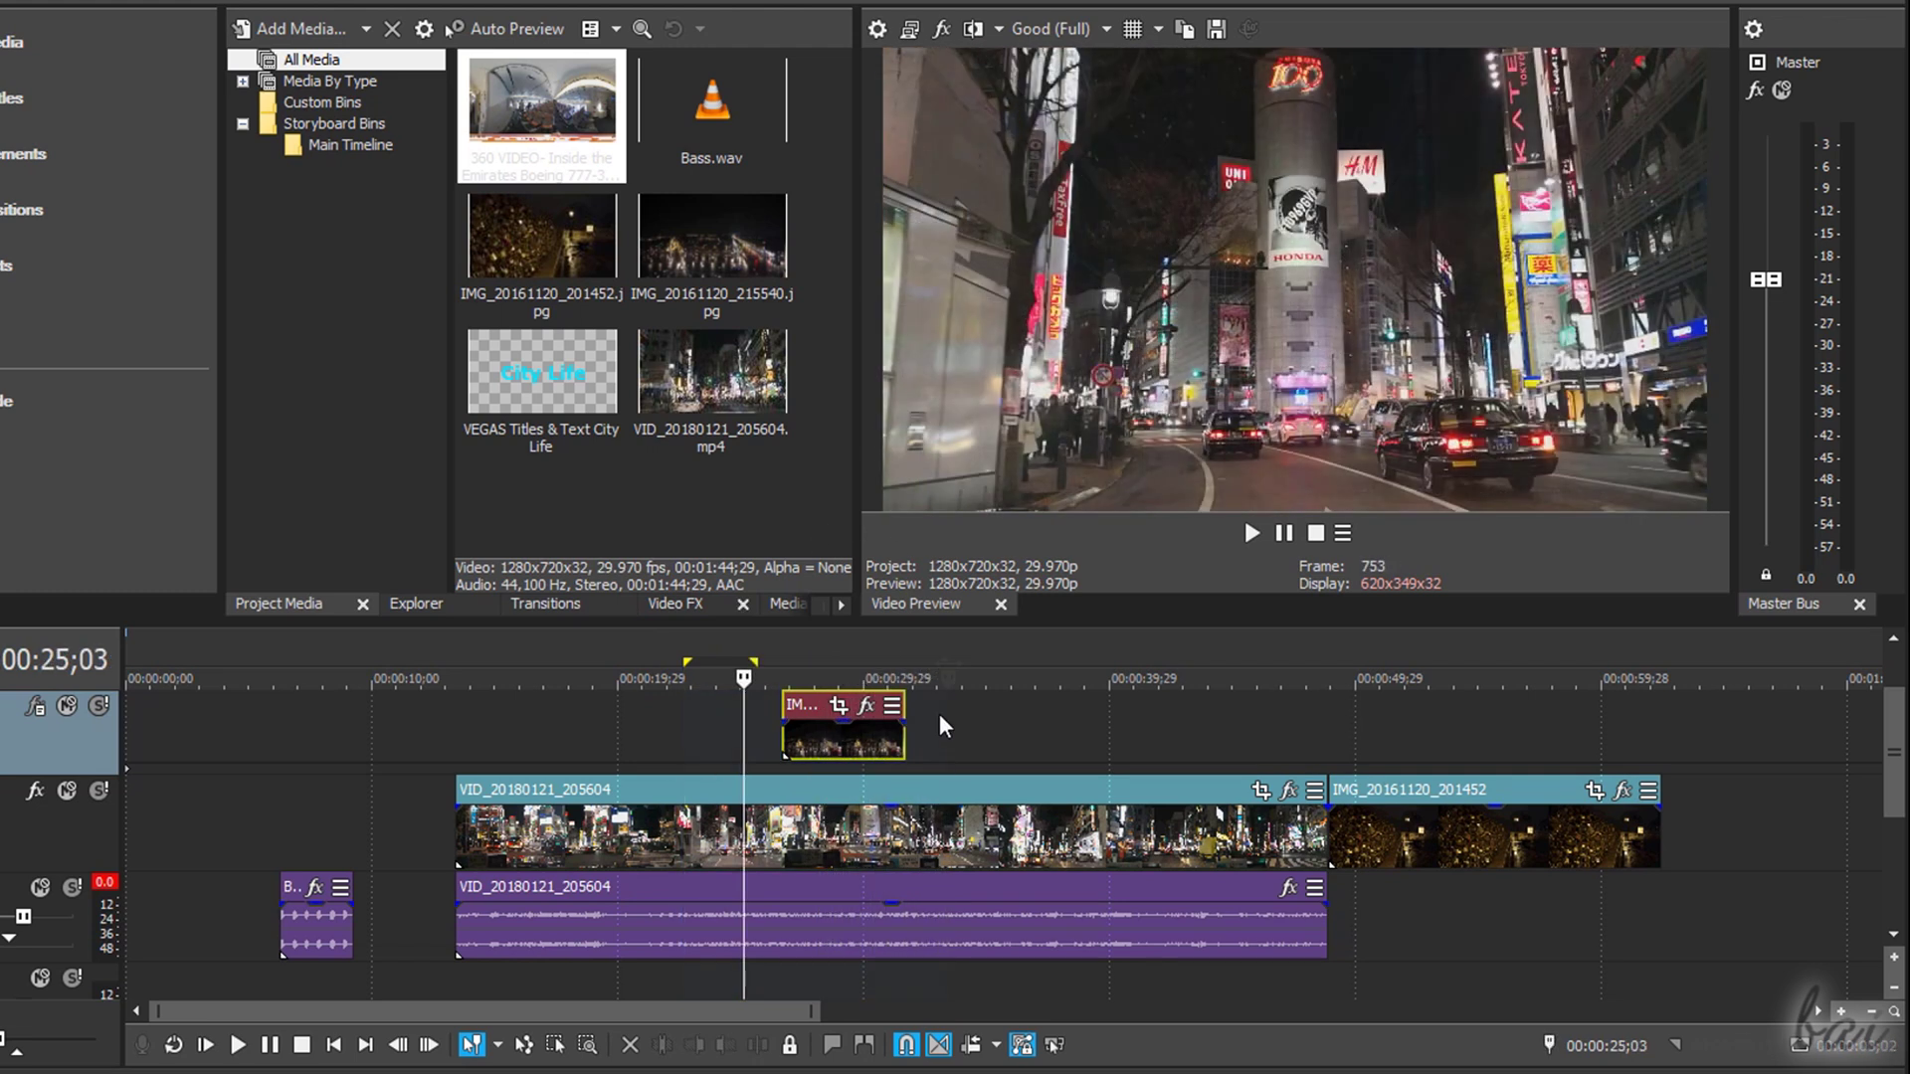
# Step: Trim the IMG_20161120_215540 inset and drop extra copies from Project Media onto the top track
pyautogui.moveTo(905, 708); pyautogui.dragTo(1120, 704)
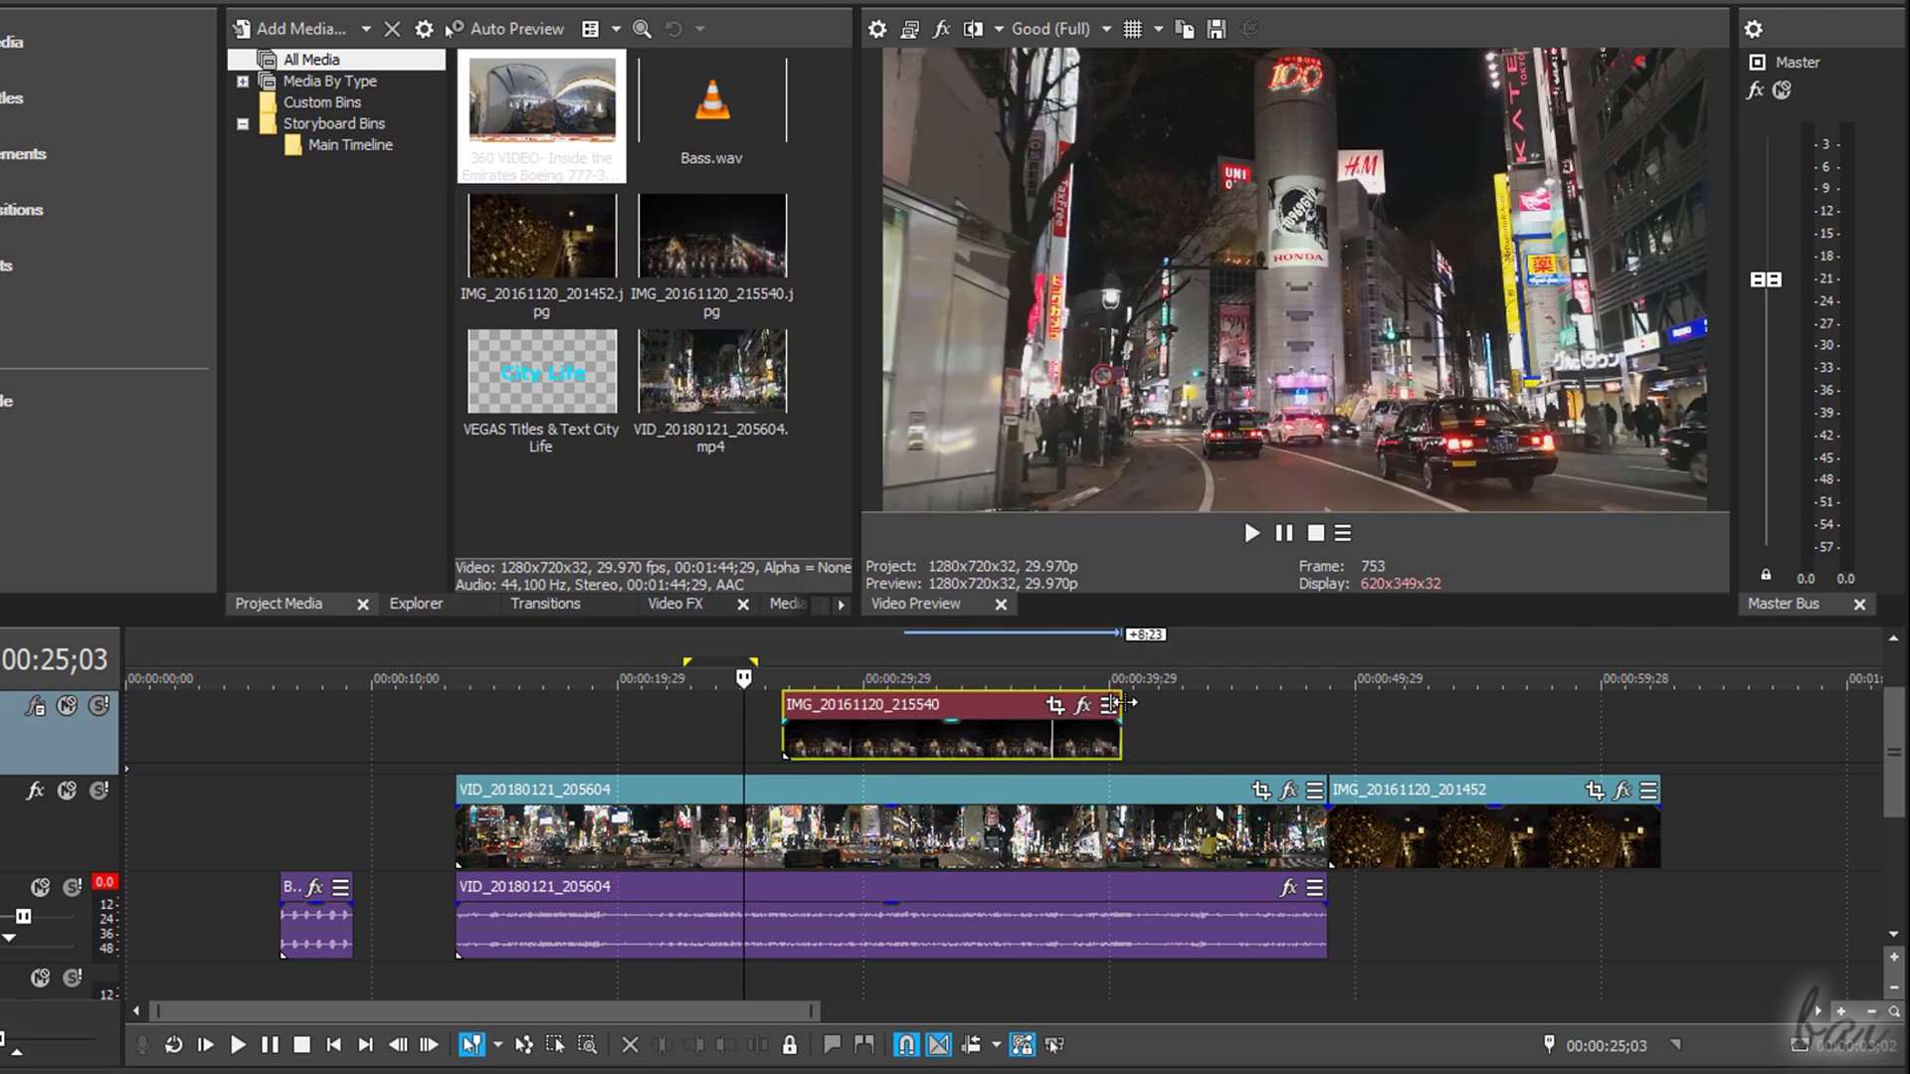
pyautogui.moveTo(1124, 704); pyautogui.dragTo(932, 712)
pyautogui.click(758, 250)
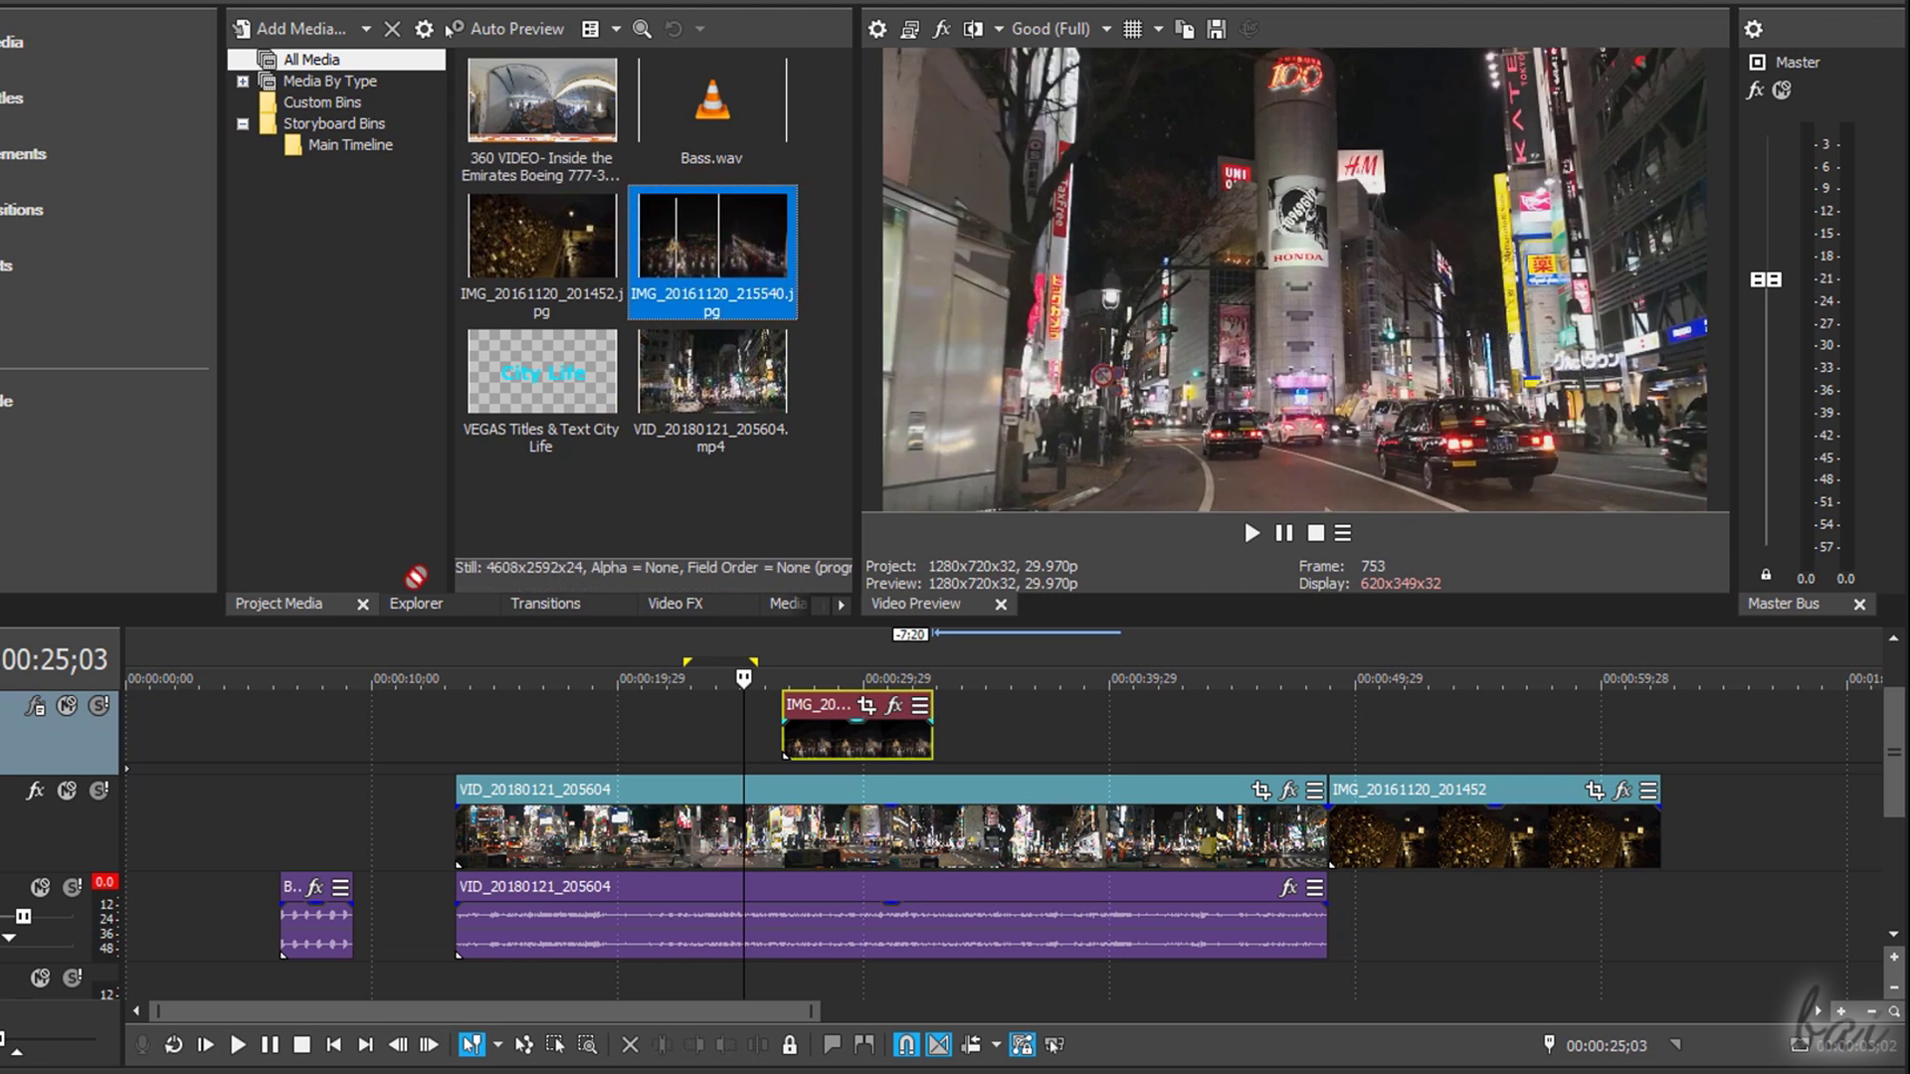
pyautogui.moveTo(602, 736); pyautogui.dragTo(602, 737)
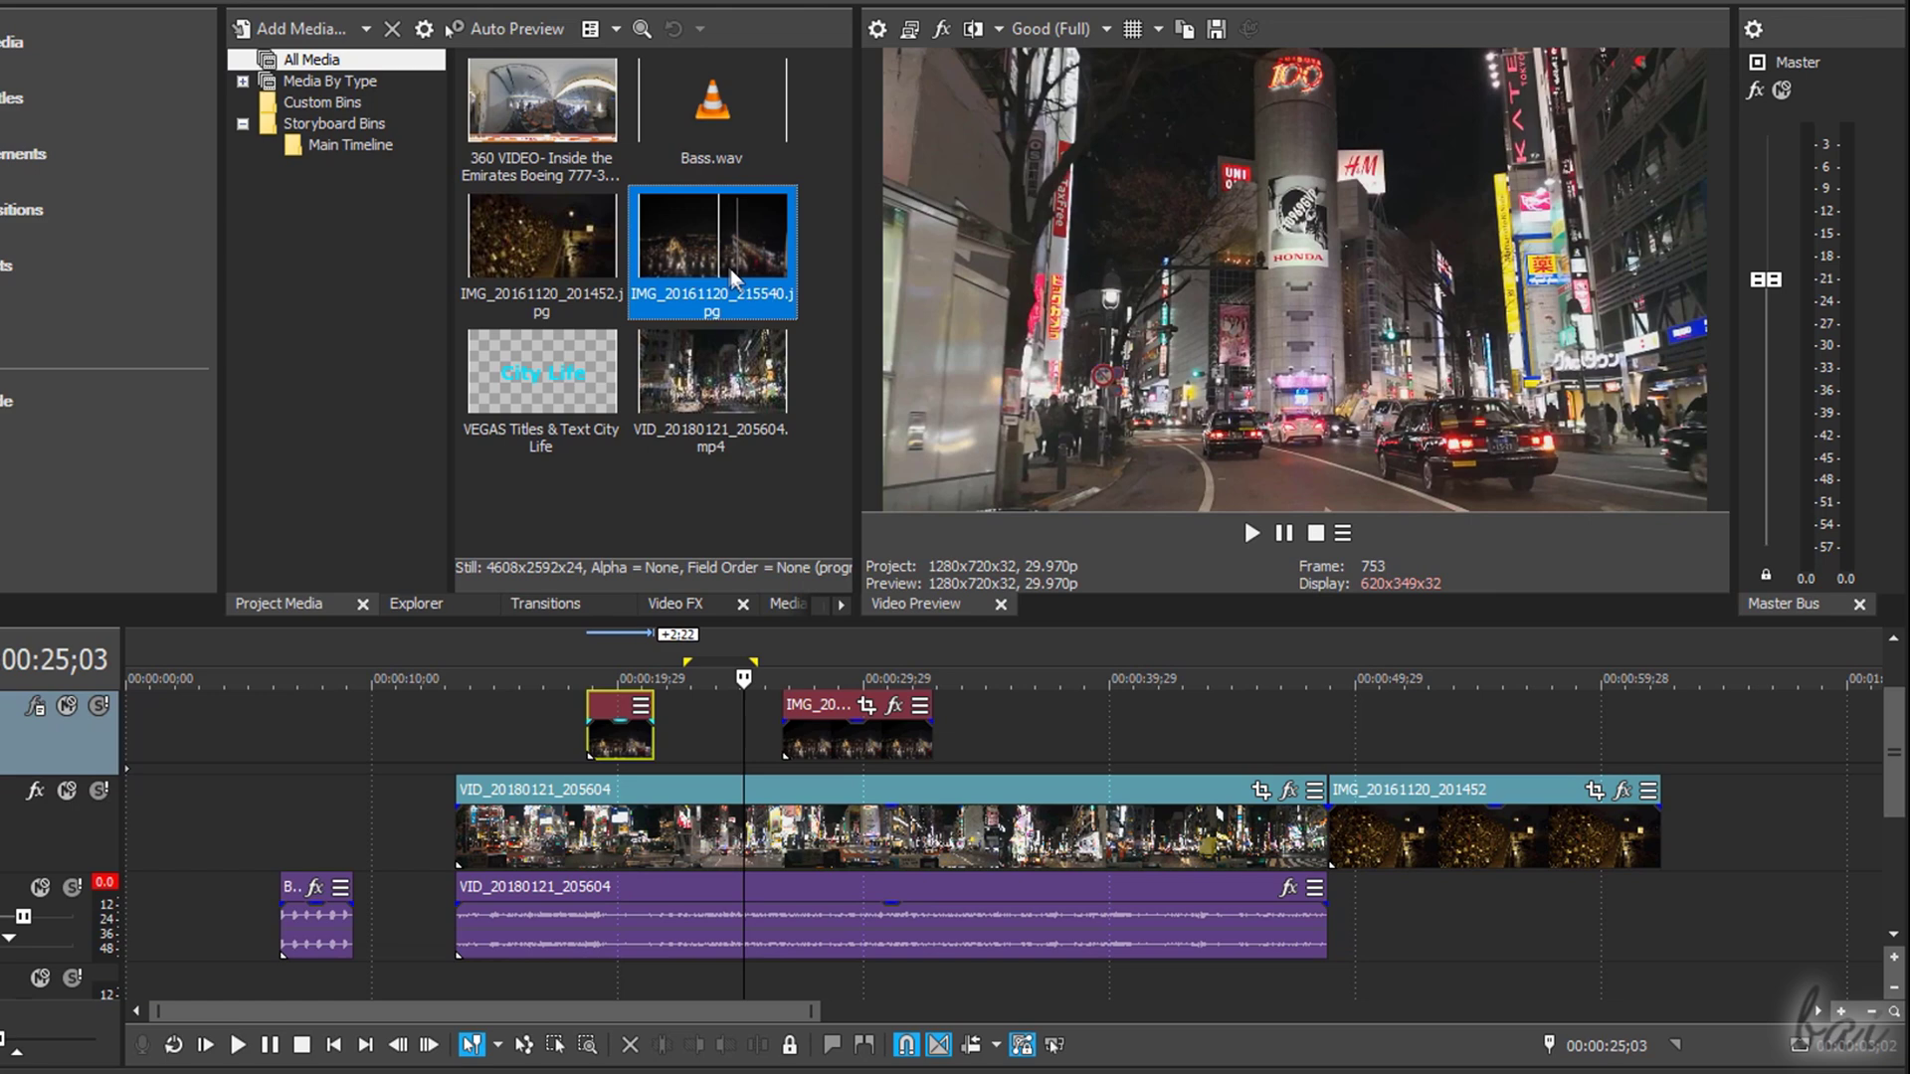
pyautogui.moveTo(731, 266); pyautogui.dragTo(500, 736)
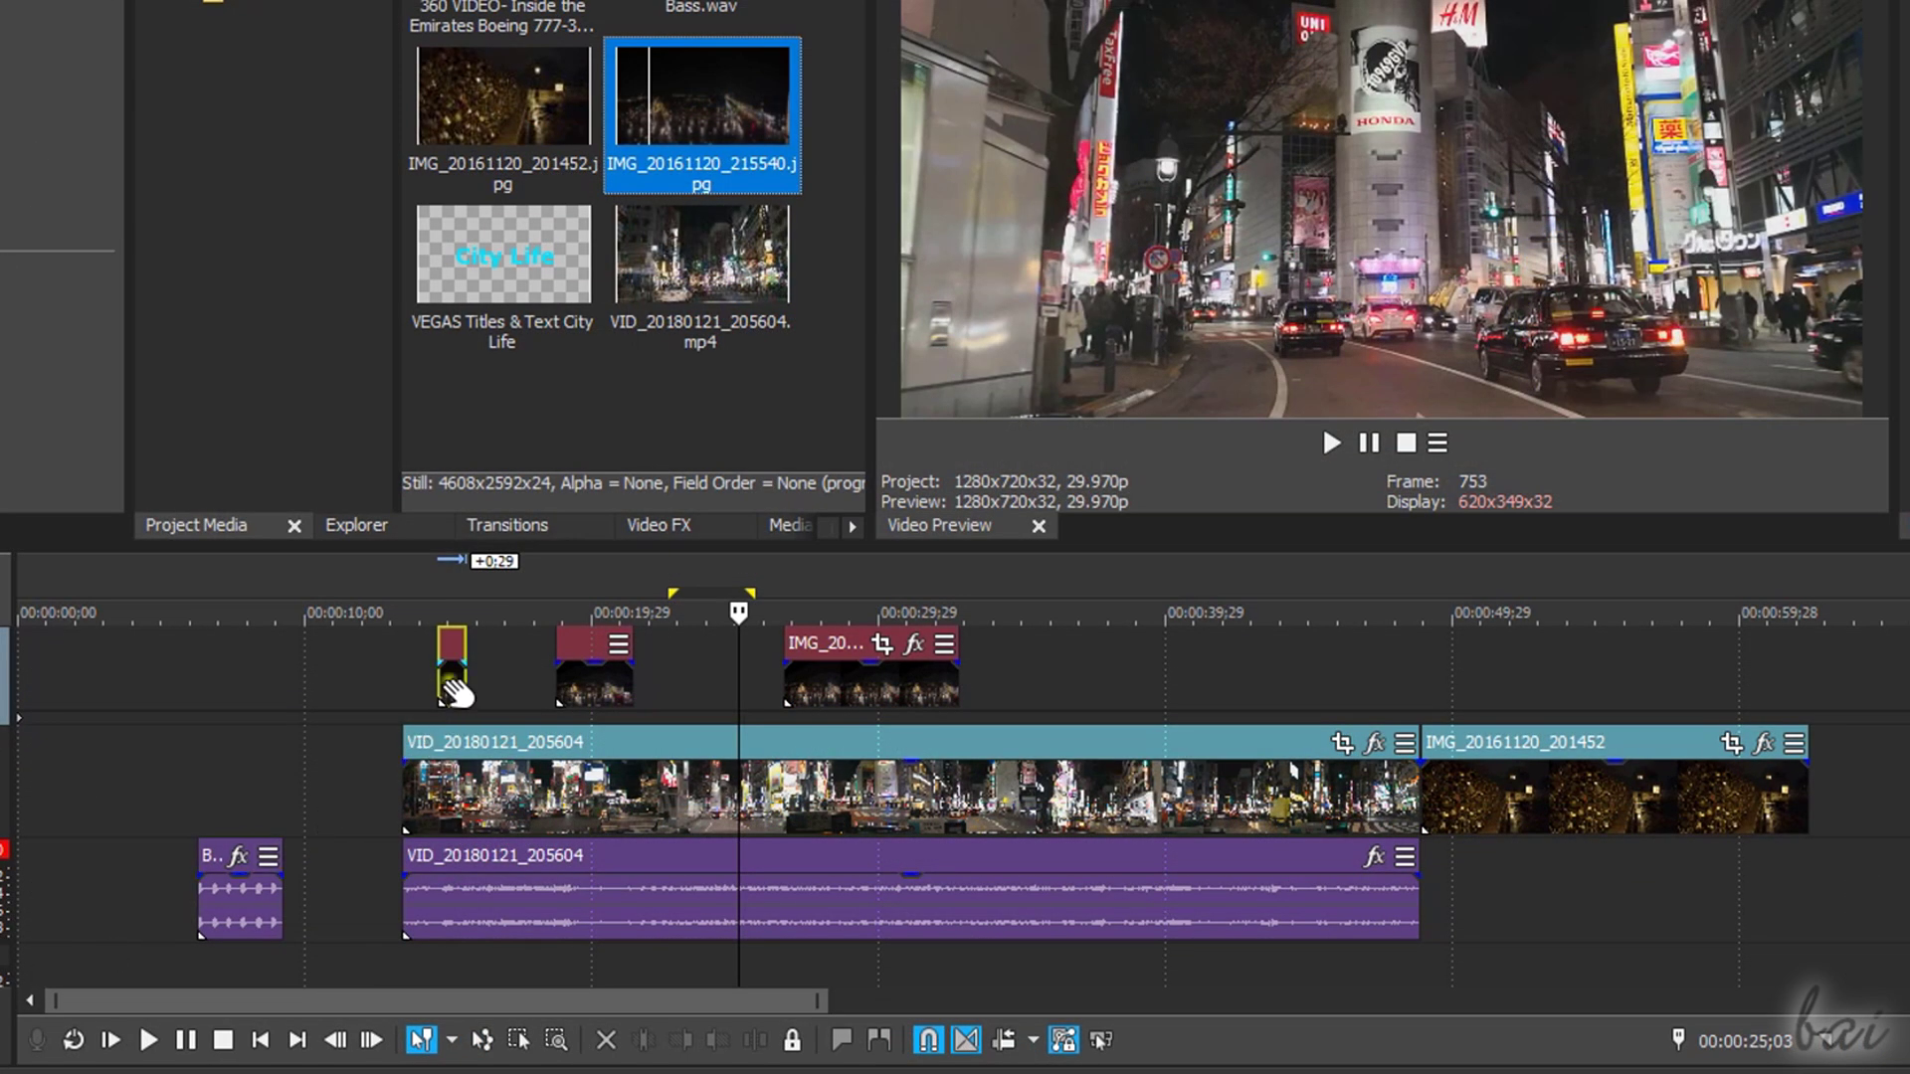
# Step: Cut and delete the two extra short image clips from the Picture-in-picture track
pyautogui.rightClick(453, 686)
pyautogui.click(513, 347)
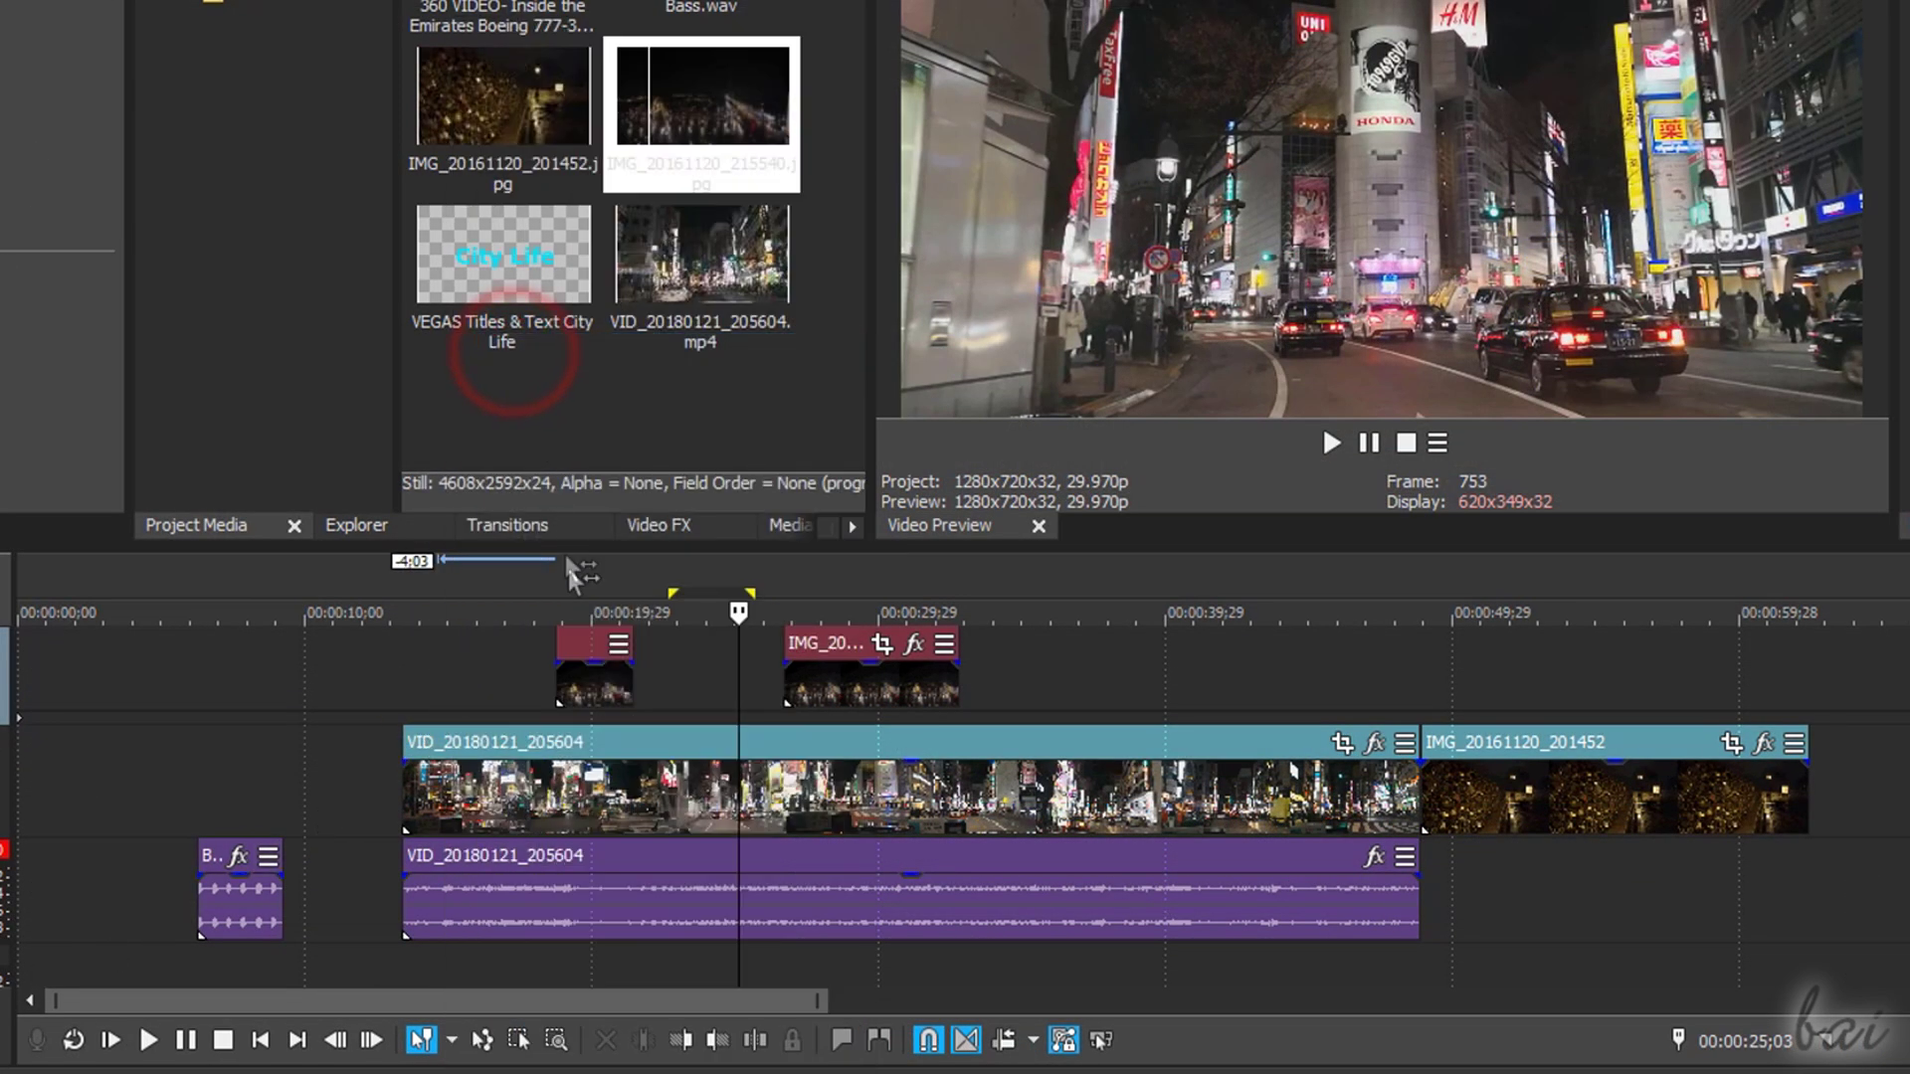
pyautogui.rightClick(577, 645)
pyautogui.click(648, 470)
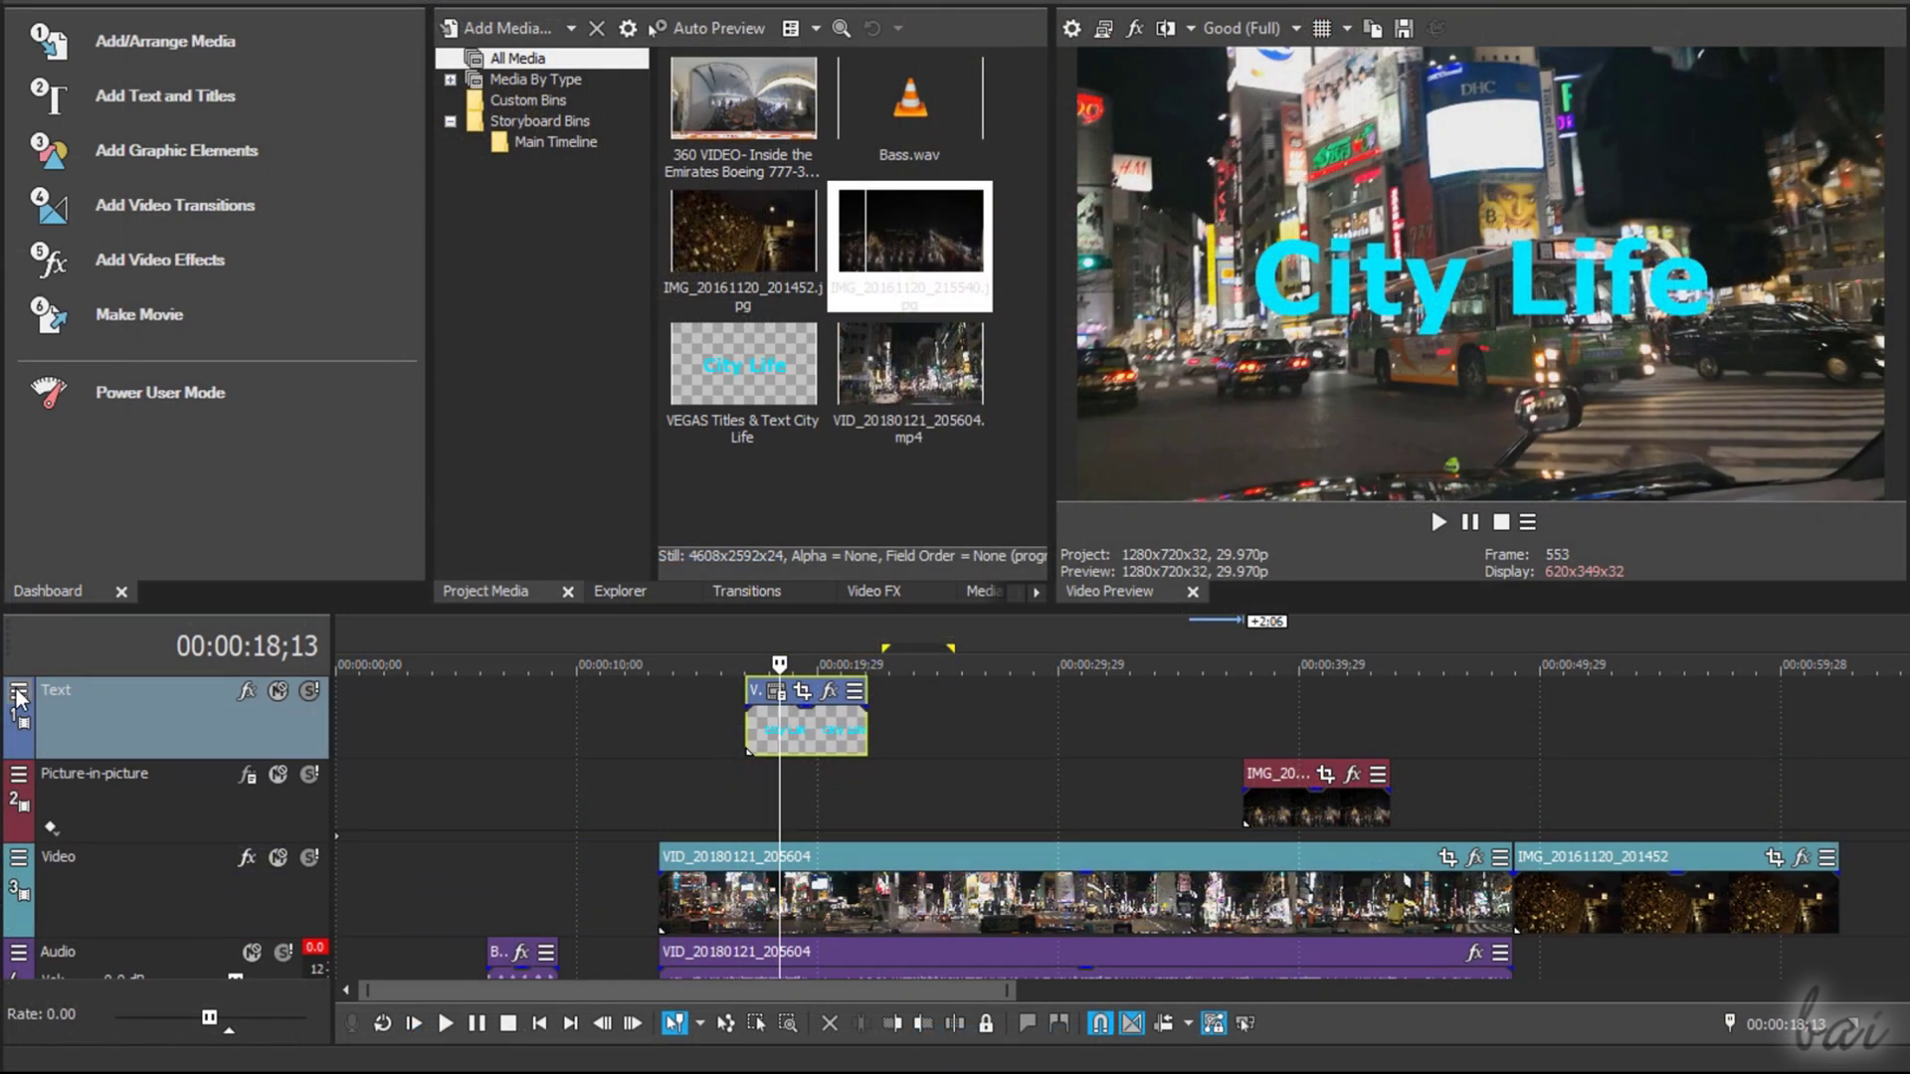
pyautogui.click(17, 694)
pyautogui.click(66, 724)
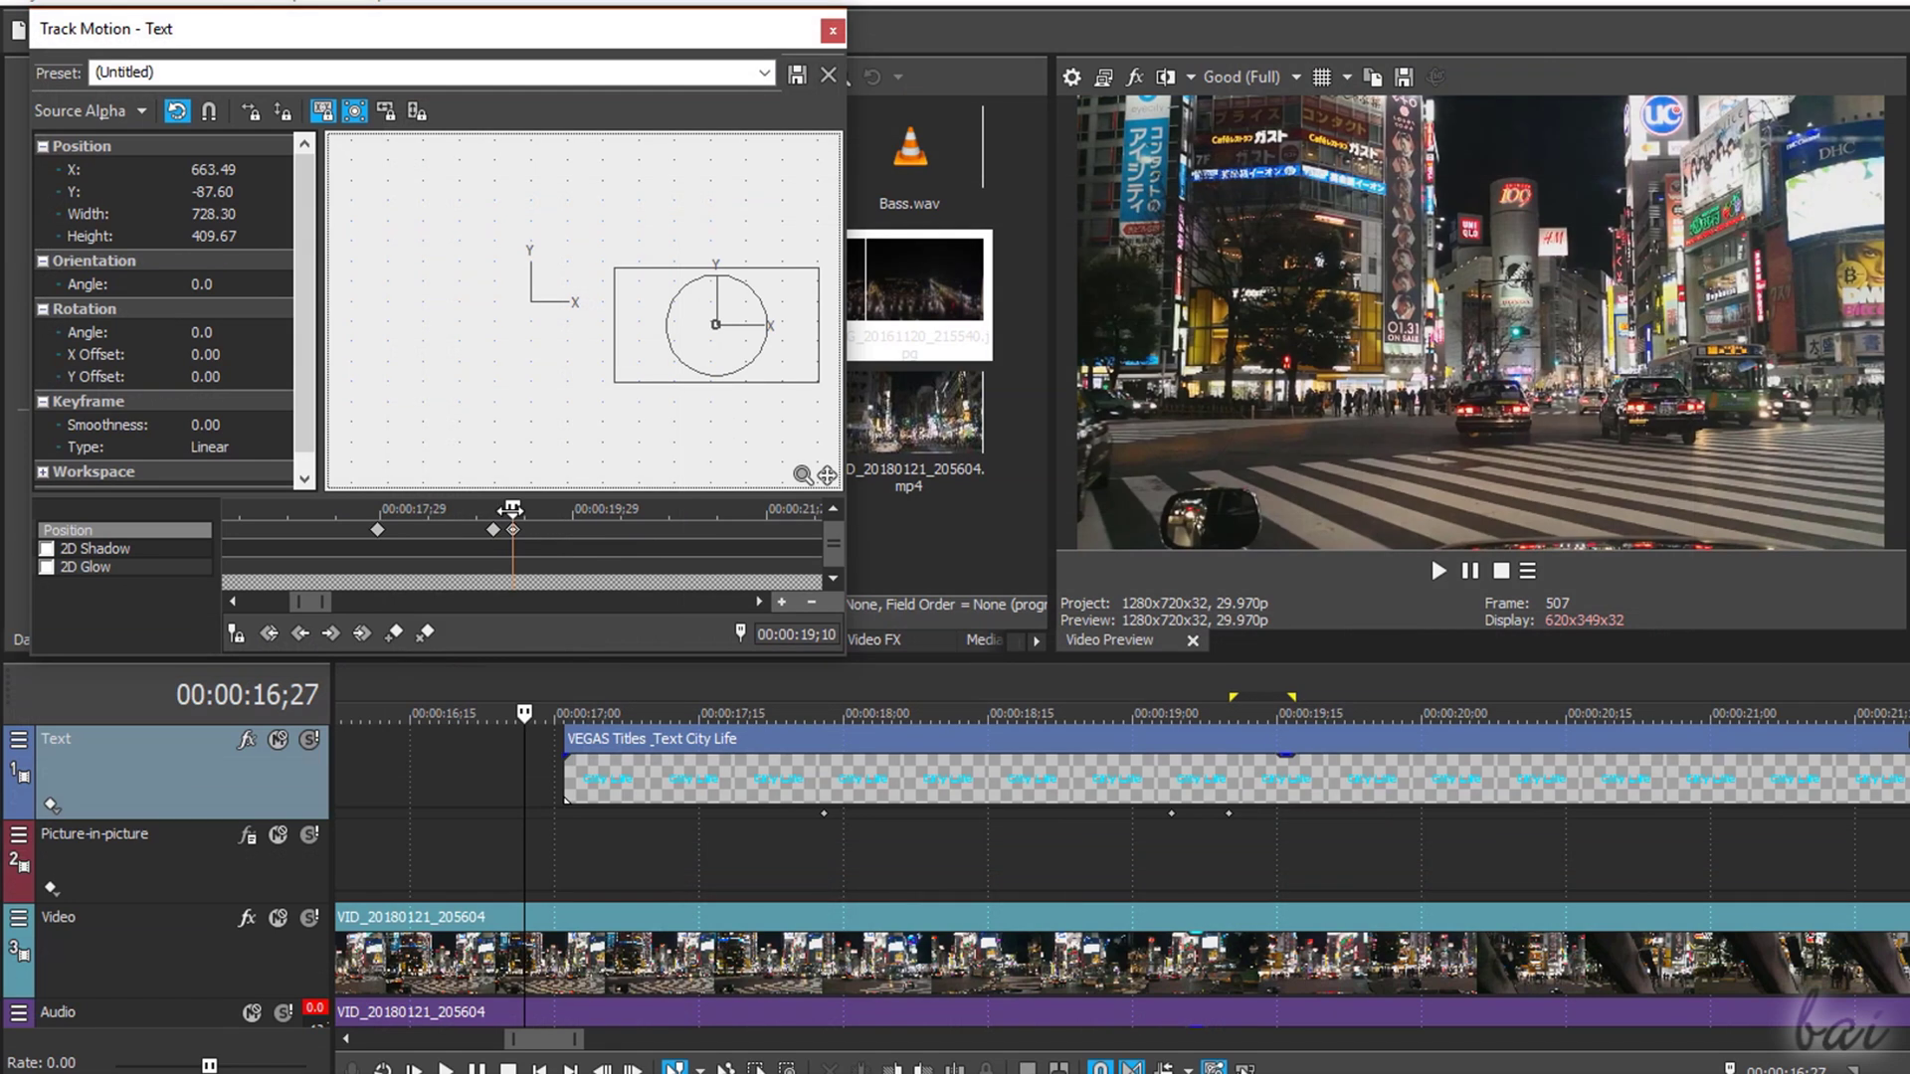
pyautogui.moveTo(504, 505)
pyautogui.mouseDown()
pyautogui.moveTo(339, 509)
pyautogui.moveTo(533, 524)
pyautogui.mouseUp()
pyautogui.press('space')
pyautogui.scroll(-2, 1350, 713)
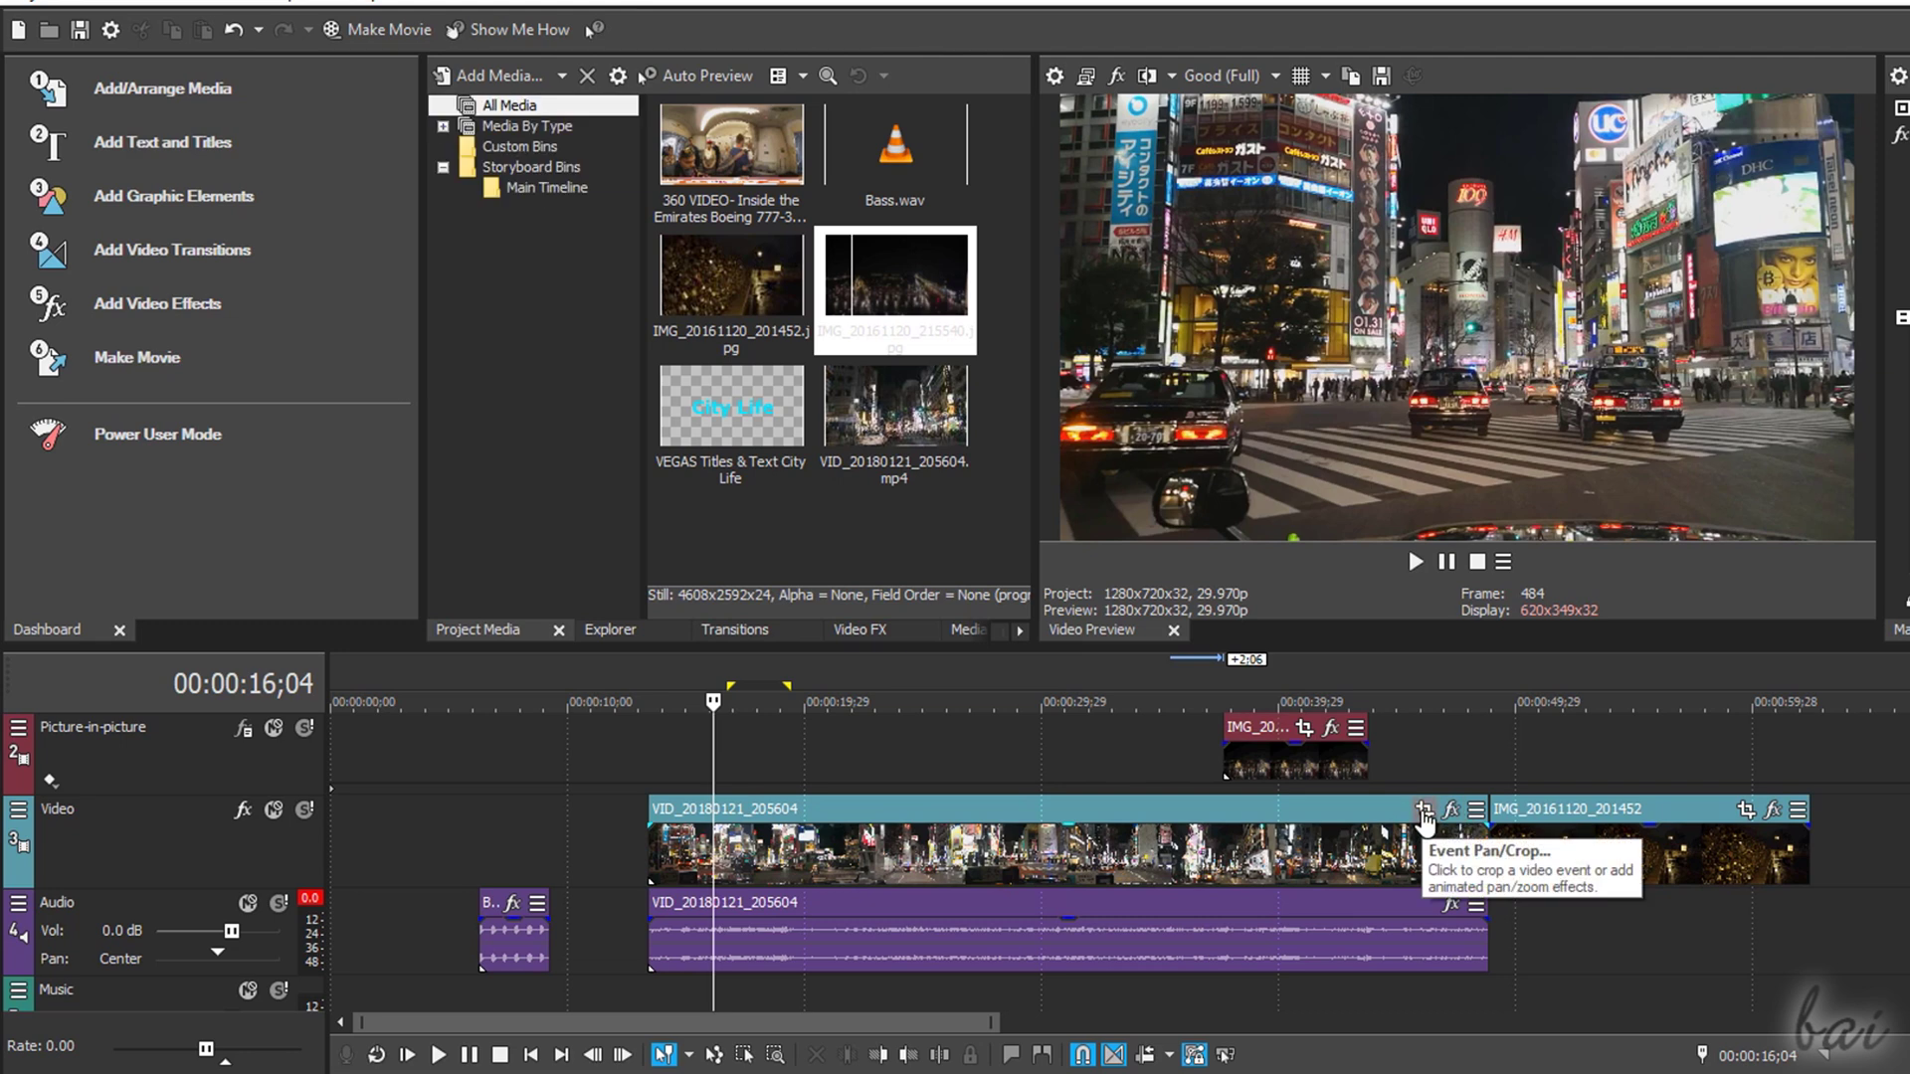
# Step: Tighten the Pan/Crop frame to zoom in slightly on the street video
pyautogui.click(1424, 810)
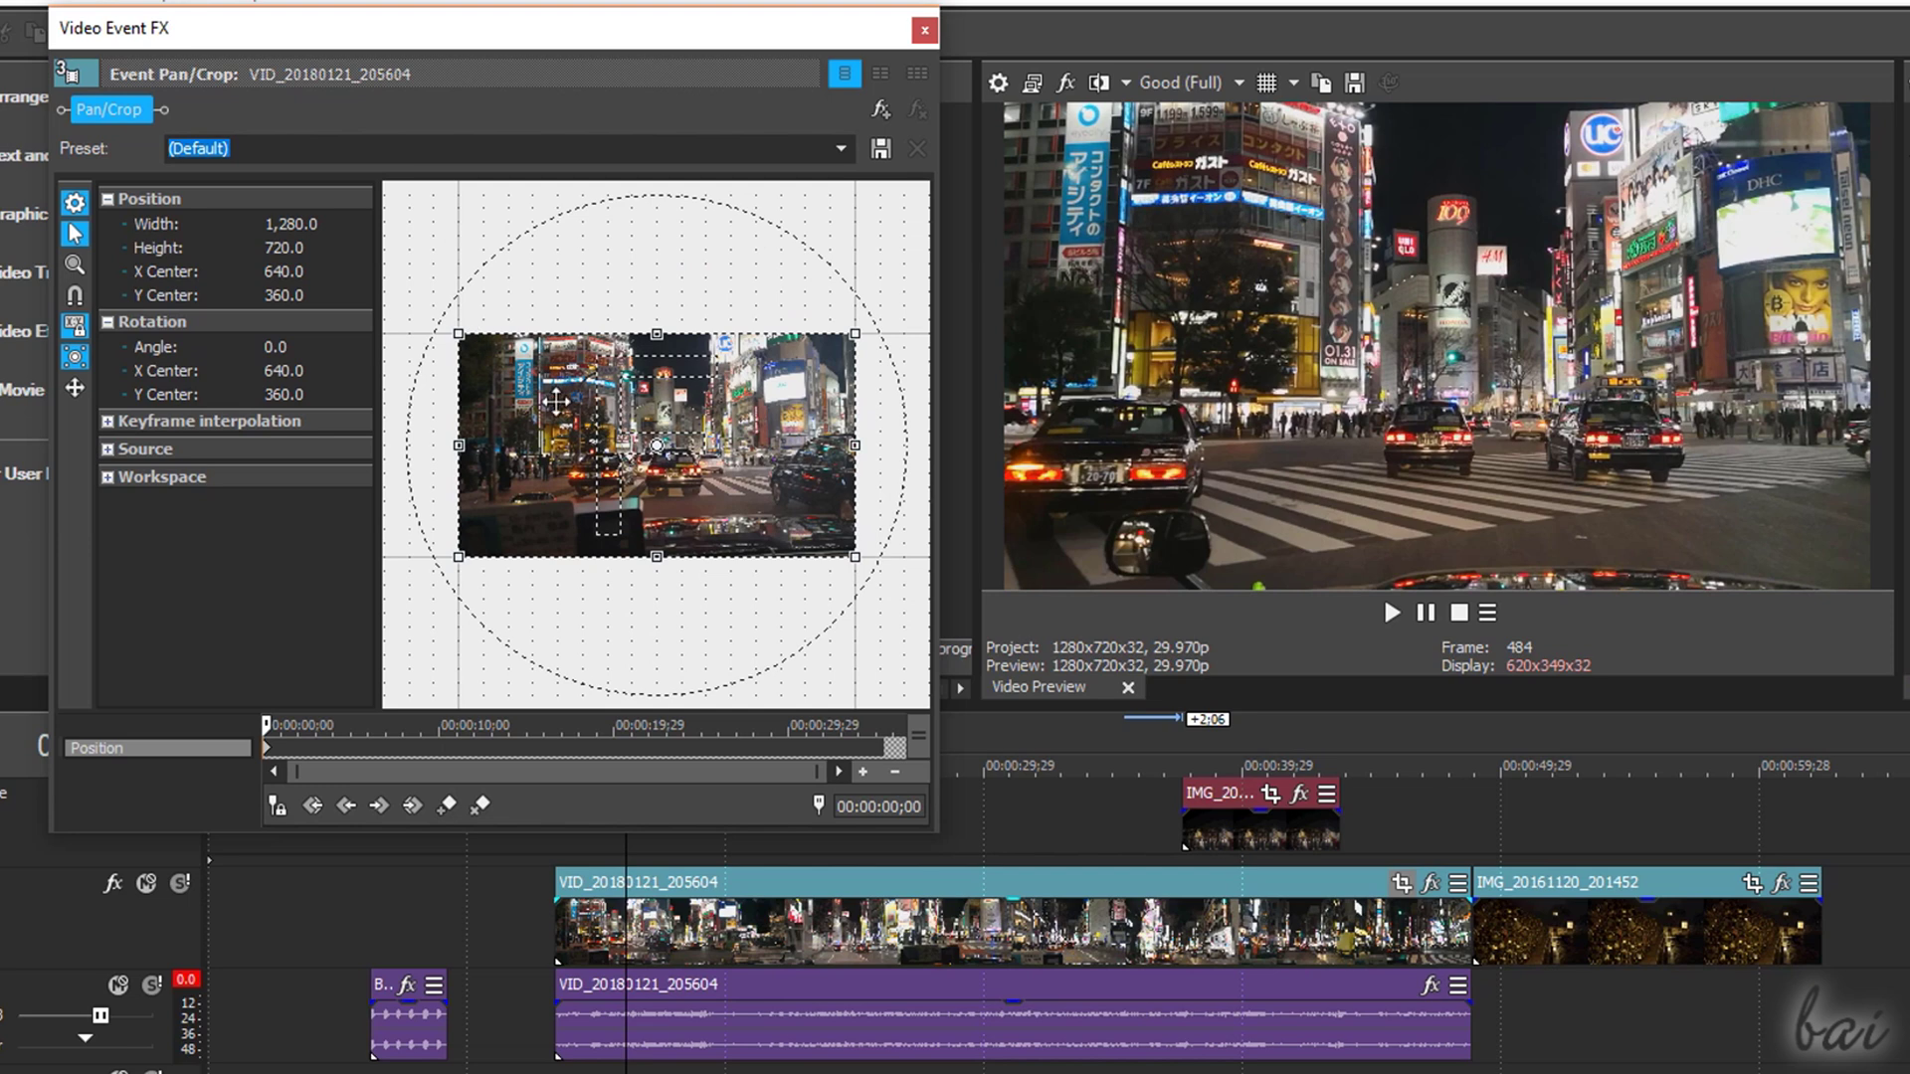
pyautogui.moveTo(556, 401); pyautogui.dragTo(555, 405)
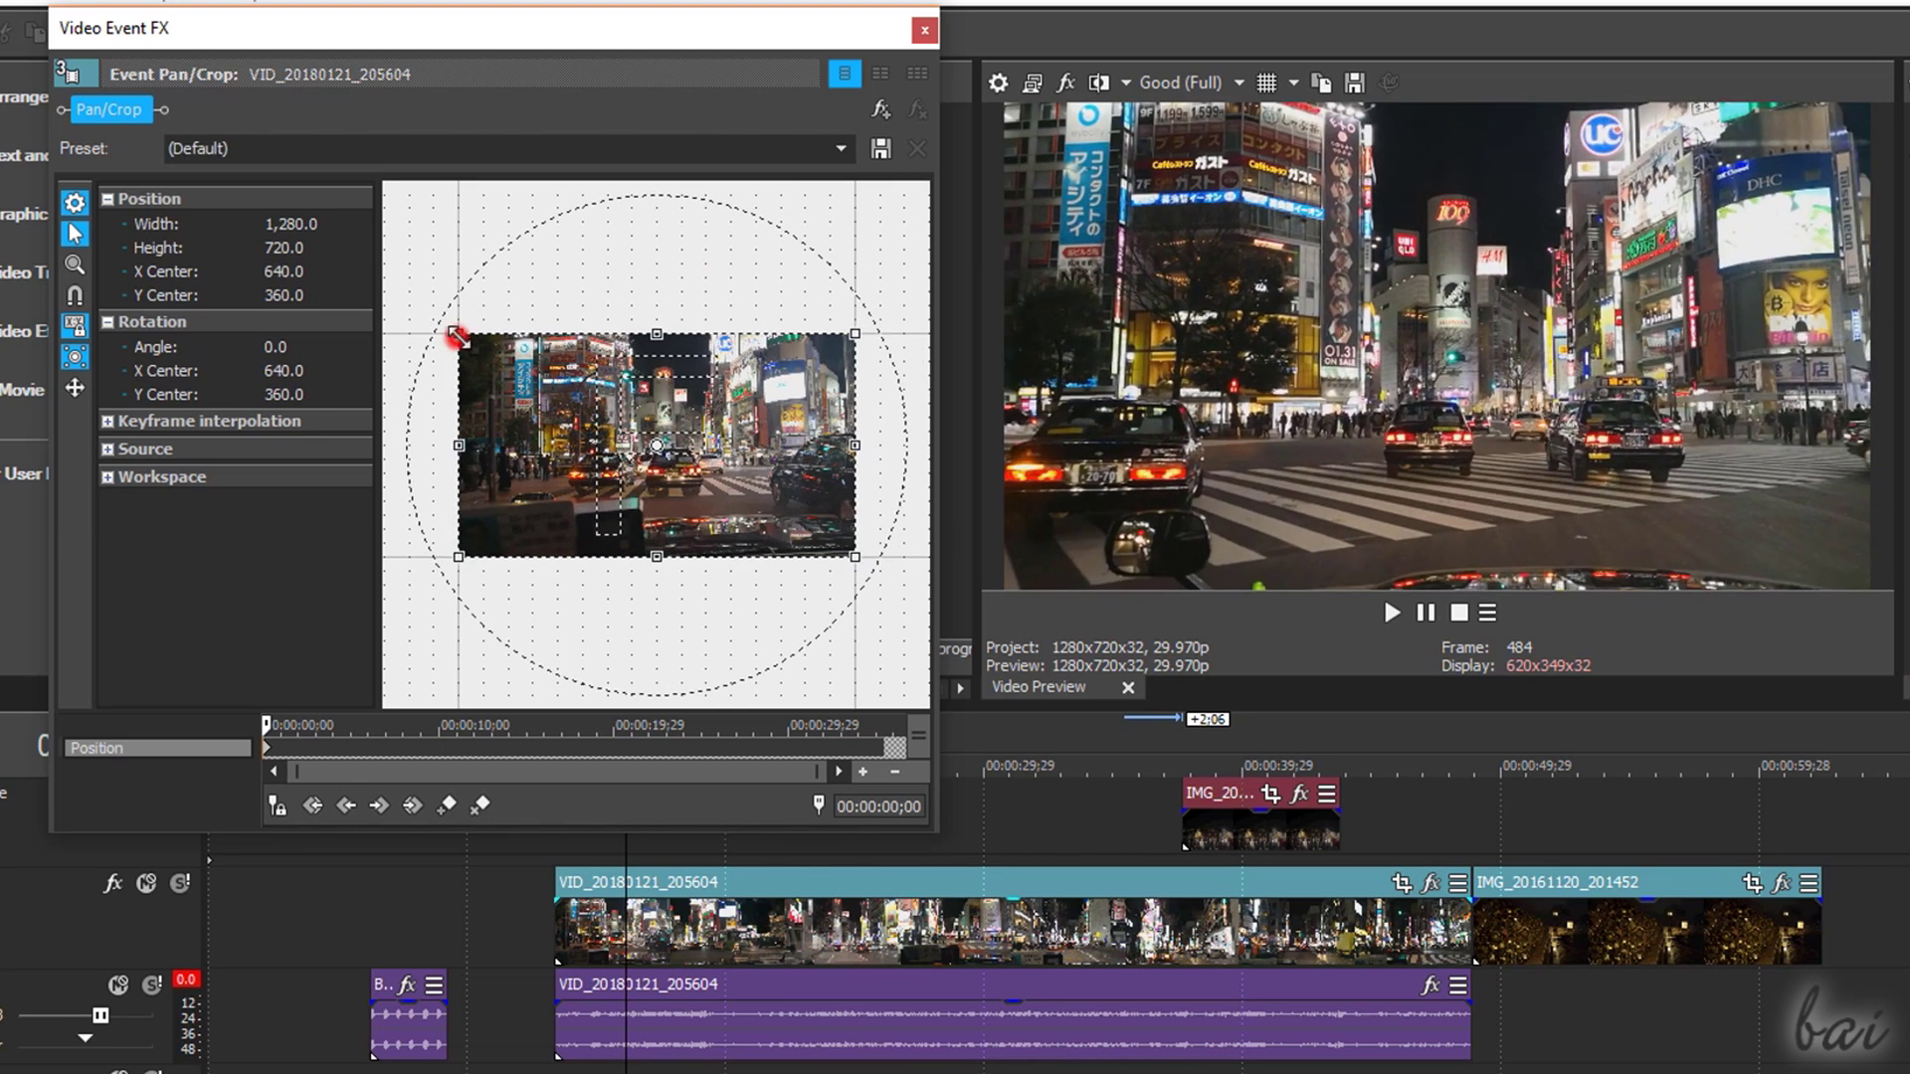
pyautogui.moveTo(454, 332); pyautogui.dragTo(554, 395)
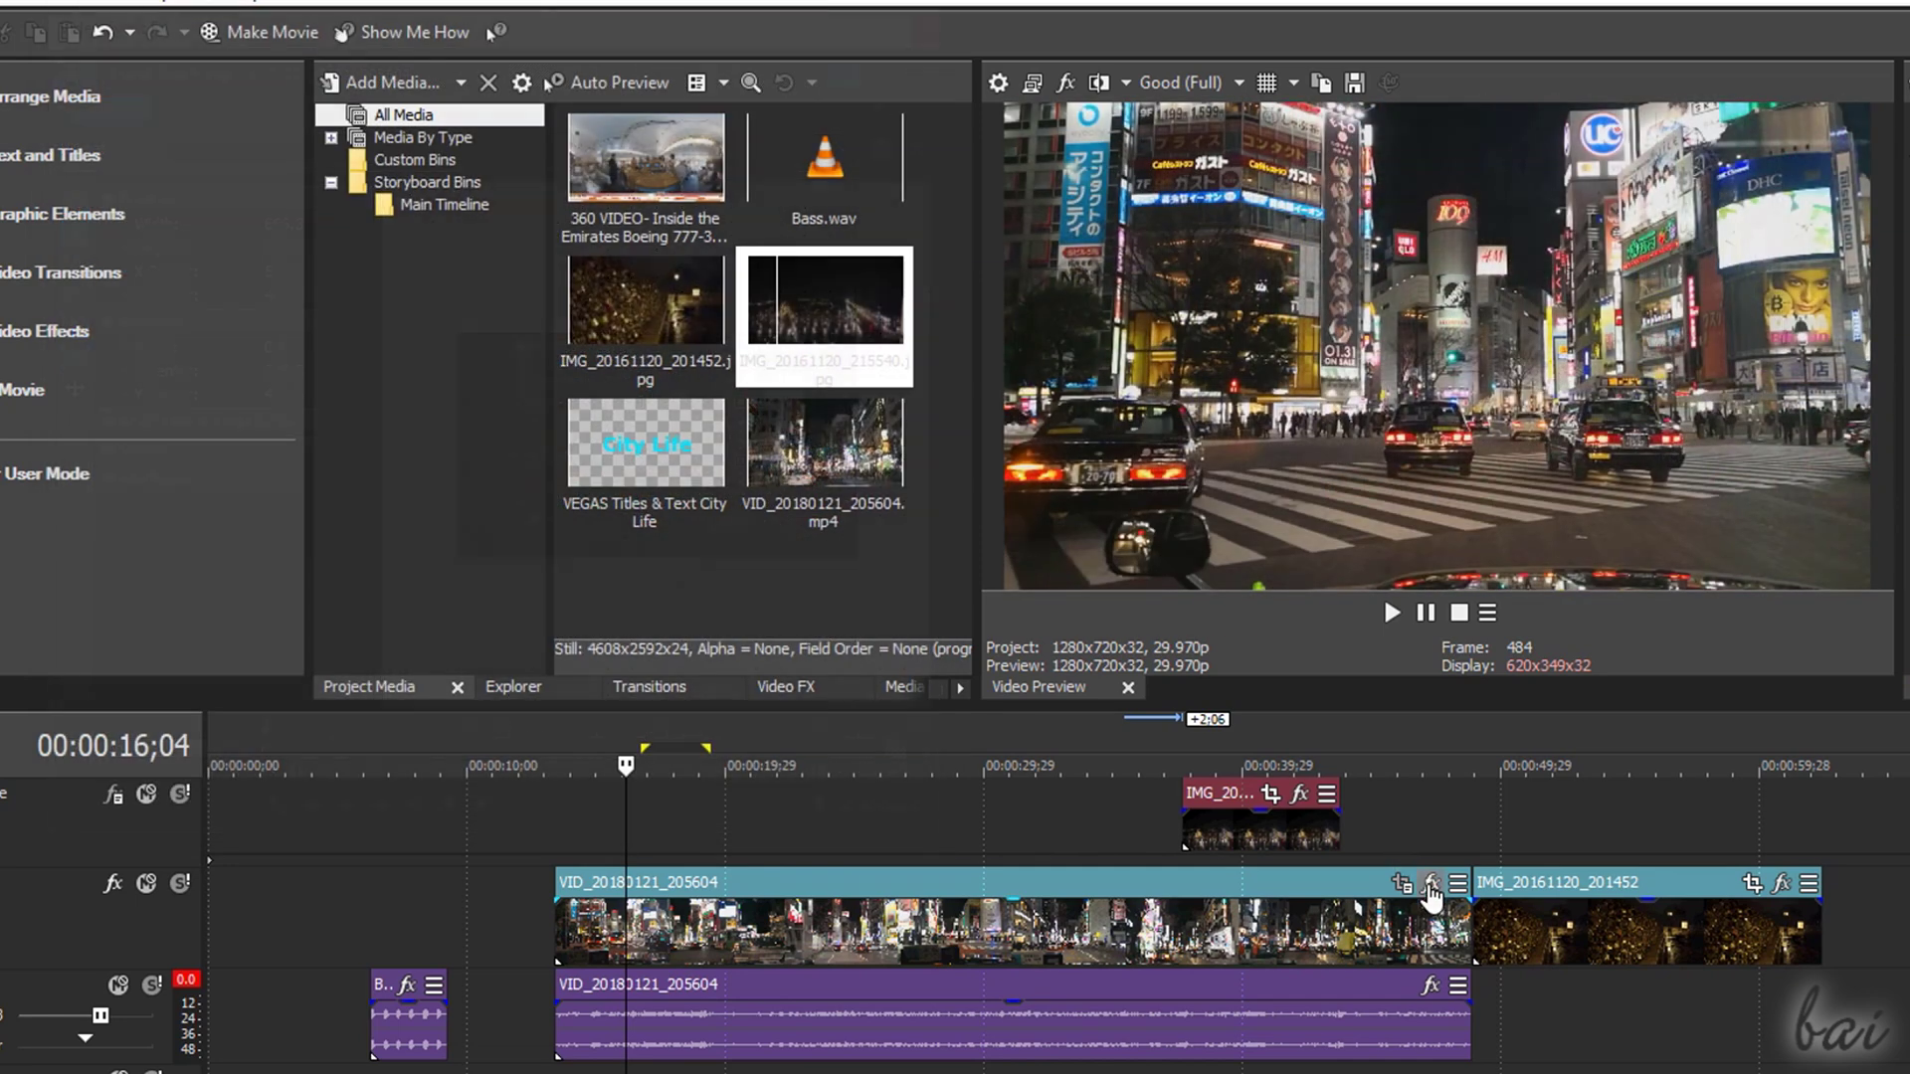
# Step: Add VEGAS Film Grain with Amount 0.562 and Granularity 0.430
pyautogui.click(1430, 883)
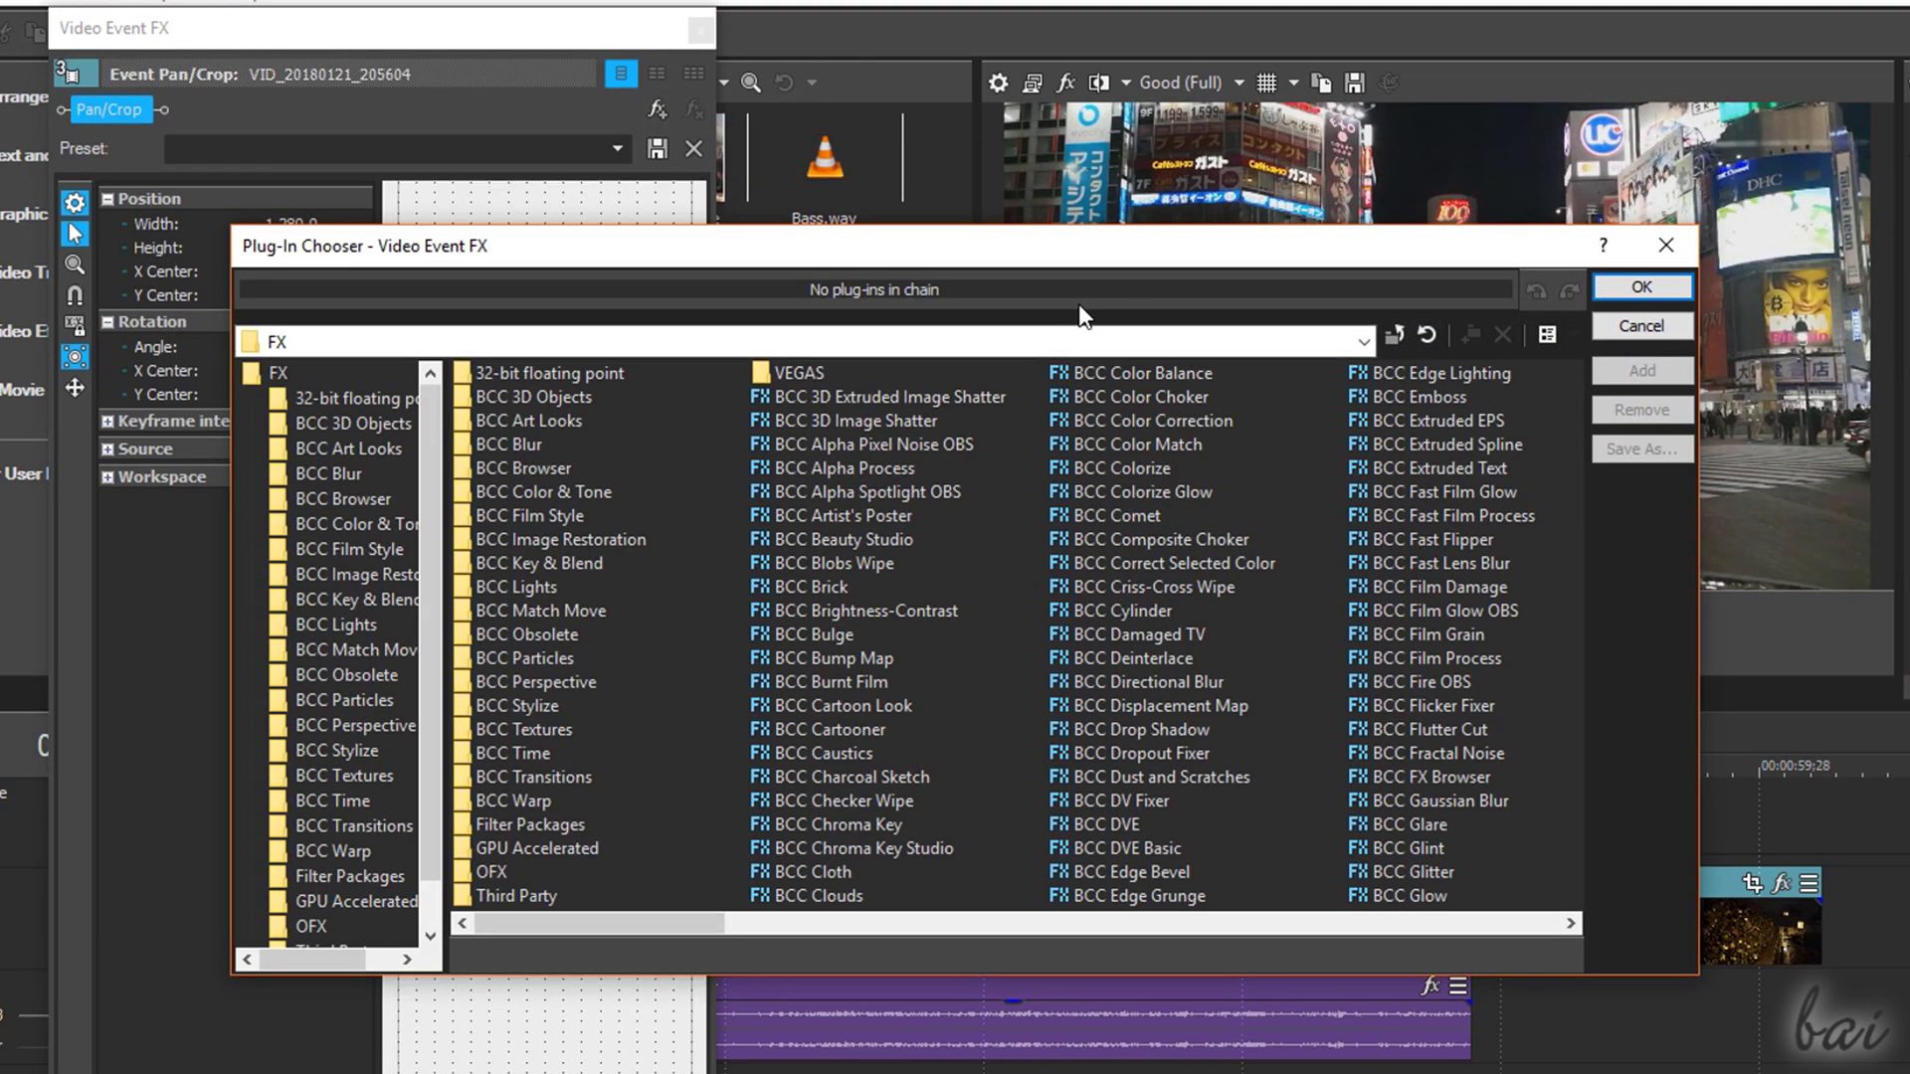
pyautogui.moveTo(778, 947); pyautogui.dragTo(1437, 969)
pyautogui.click(886, 848)
pyautogui.click(1644, 372)
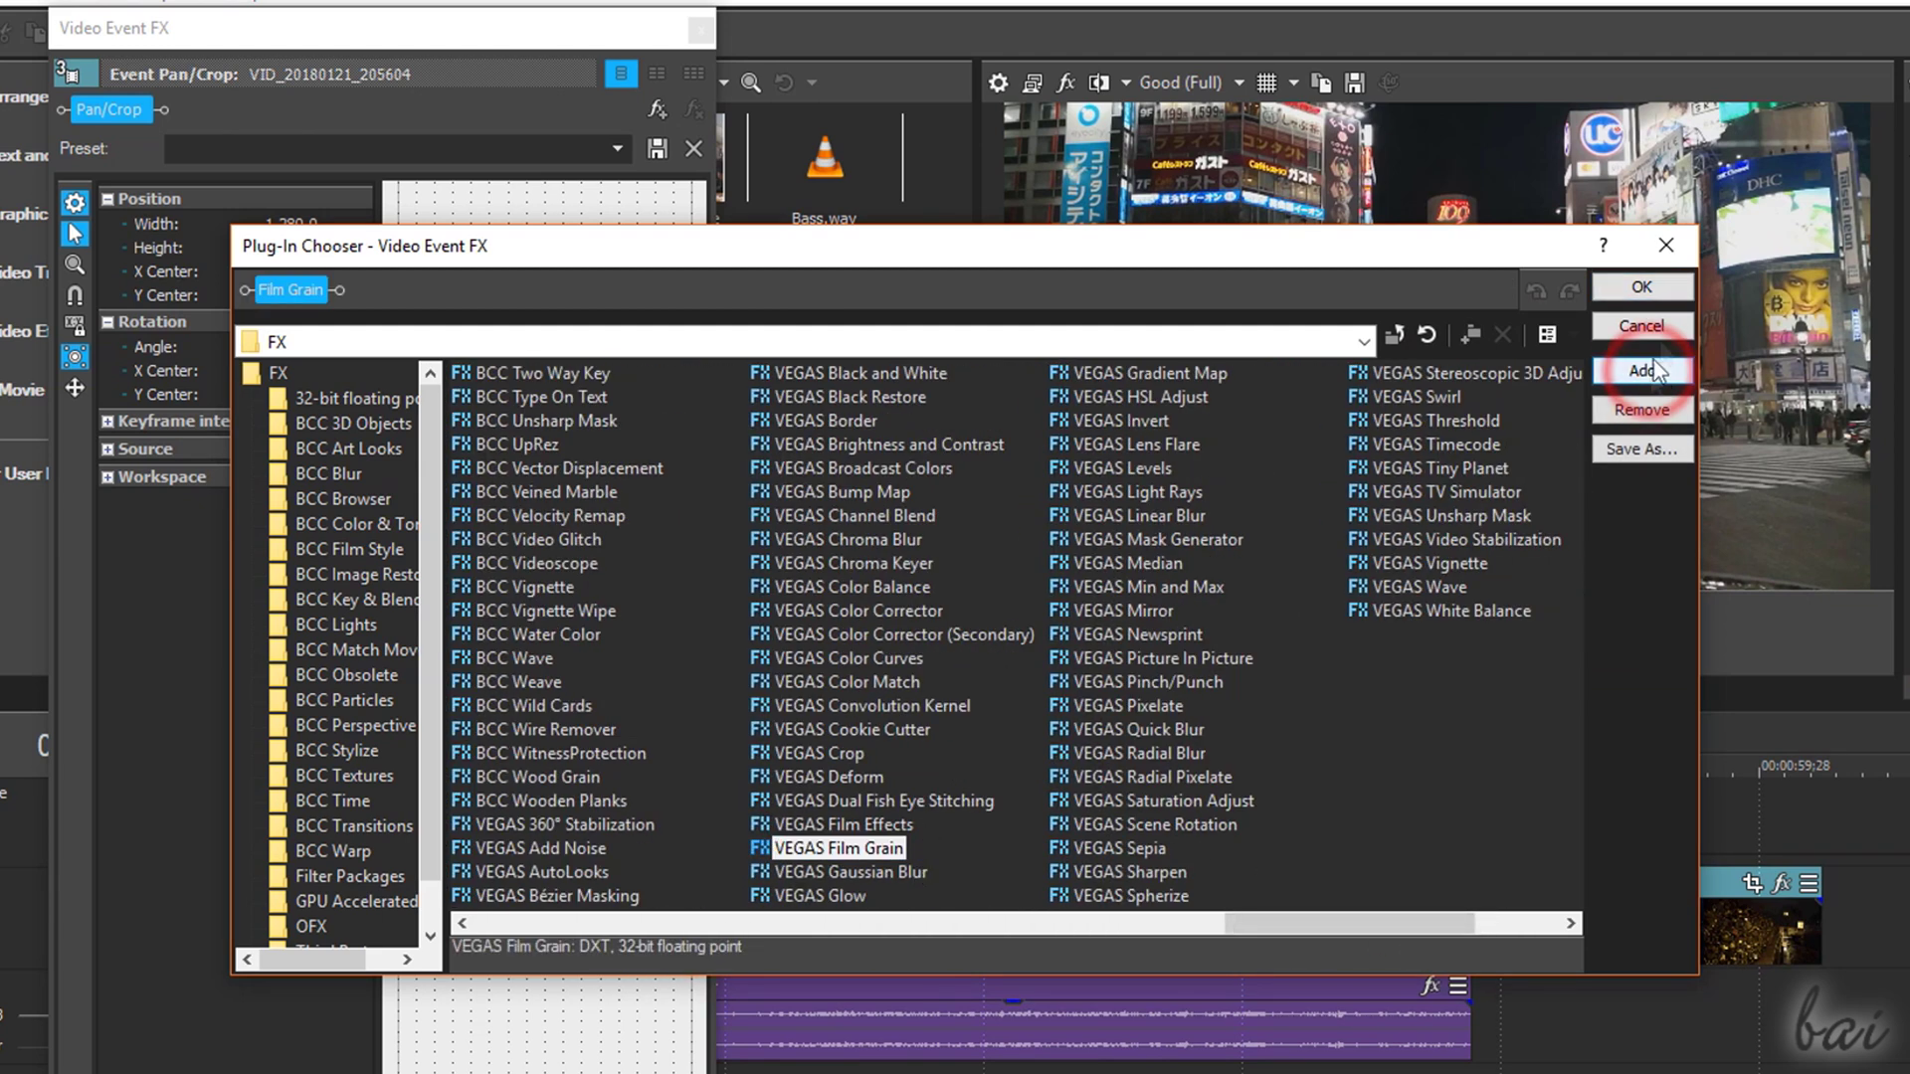
pyautogui.click(1671, 286)
pyautogui.moveTo(513, 348)
pyautogui.mouseDown()
pyautogui.moveTo(589, 347)
pyautogui.moveTo(582, 322)
pyautogui.moveTo(524, 320)
pyautogui.mouseUp()
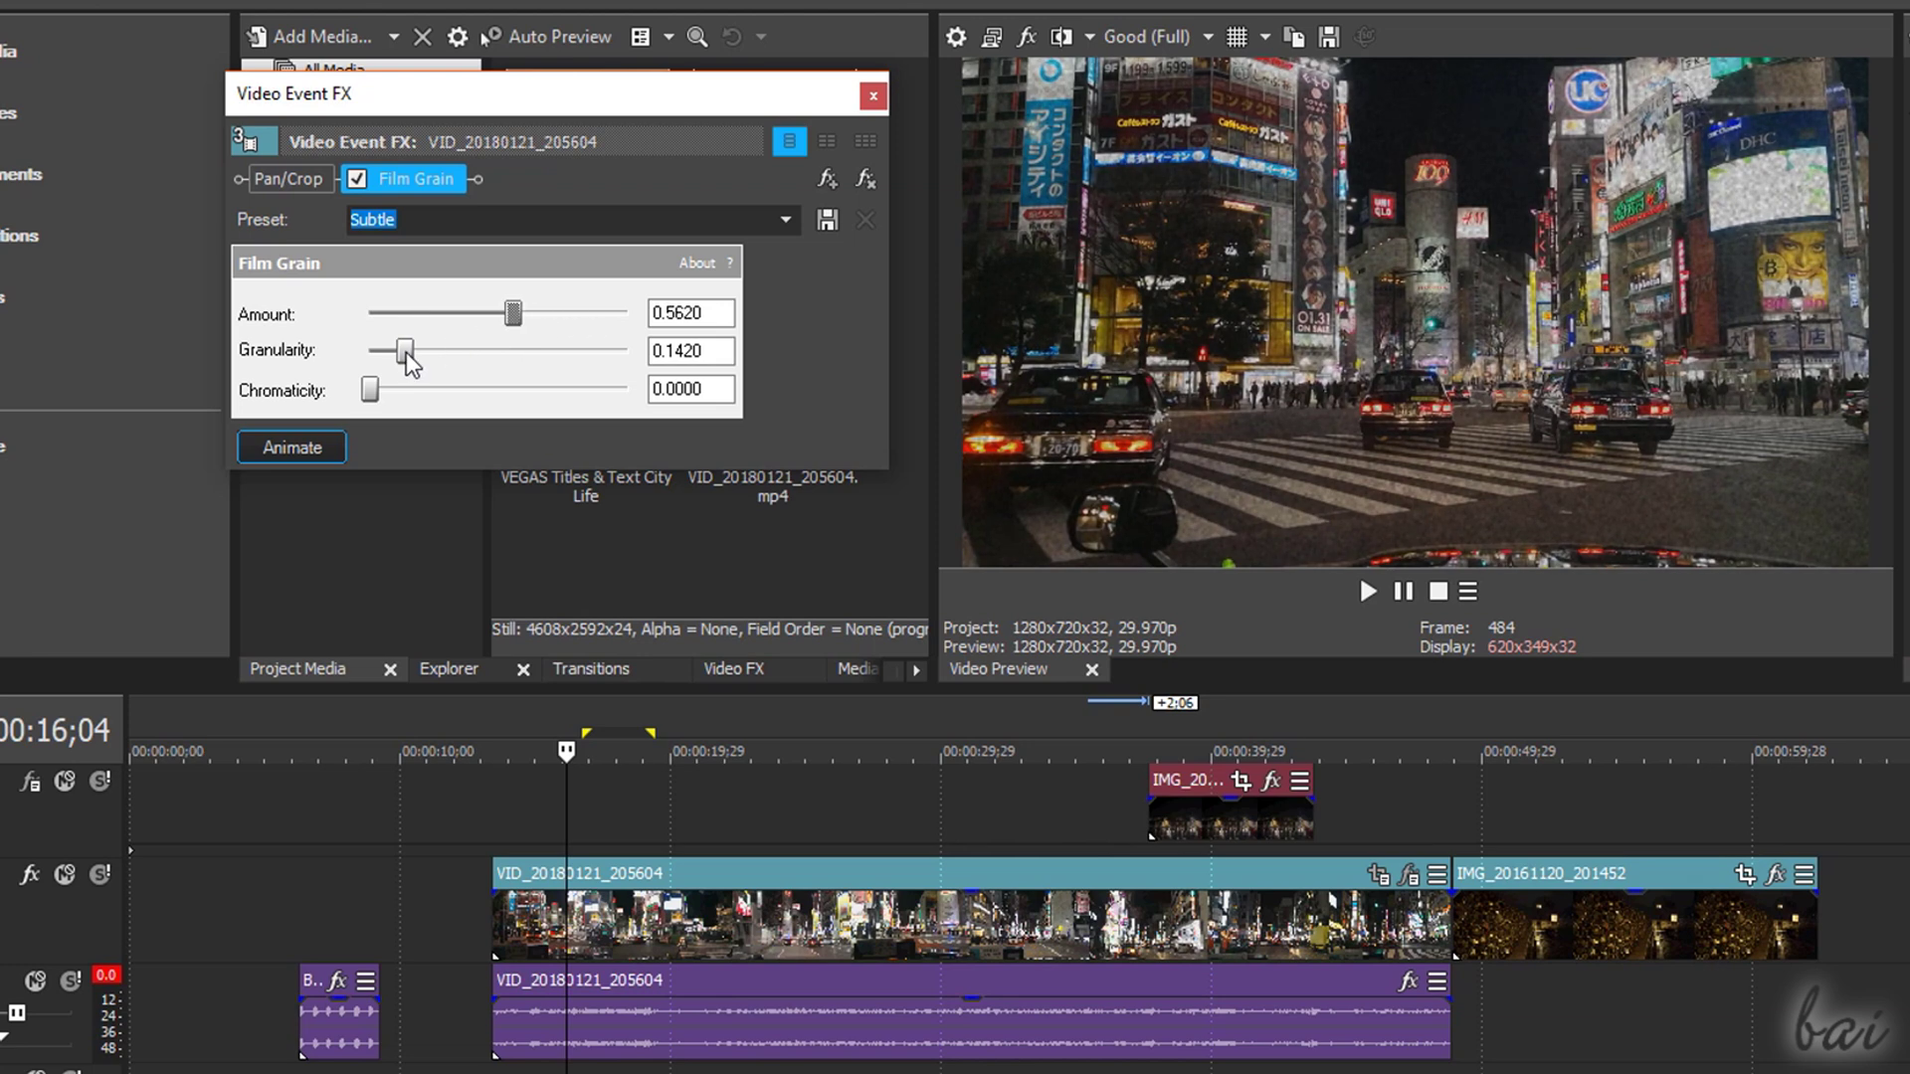
pyautogui.moveTo(405, 352); pyautogui.dragTo(477, 360)
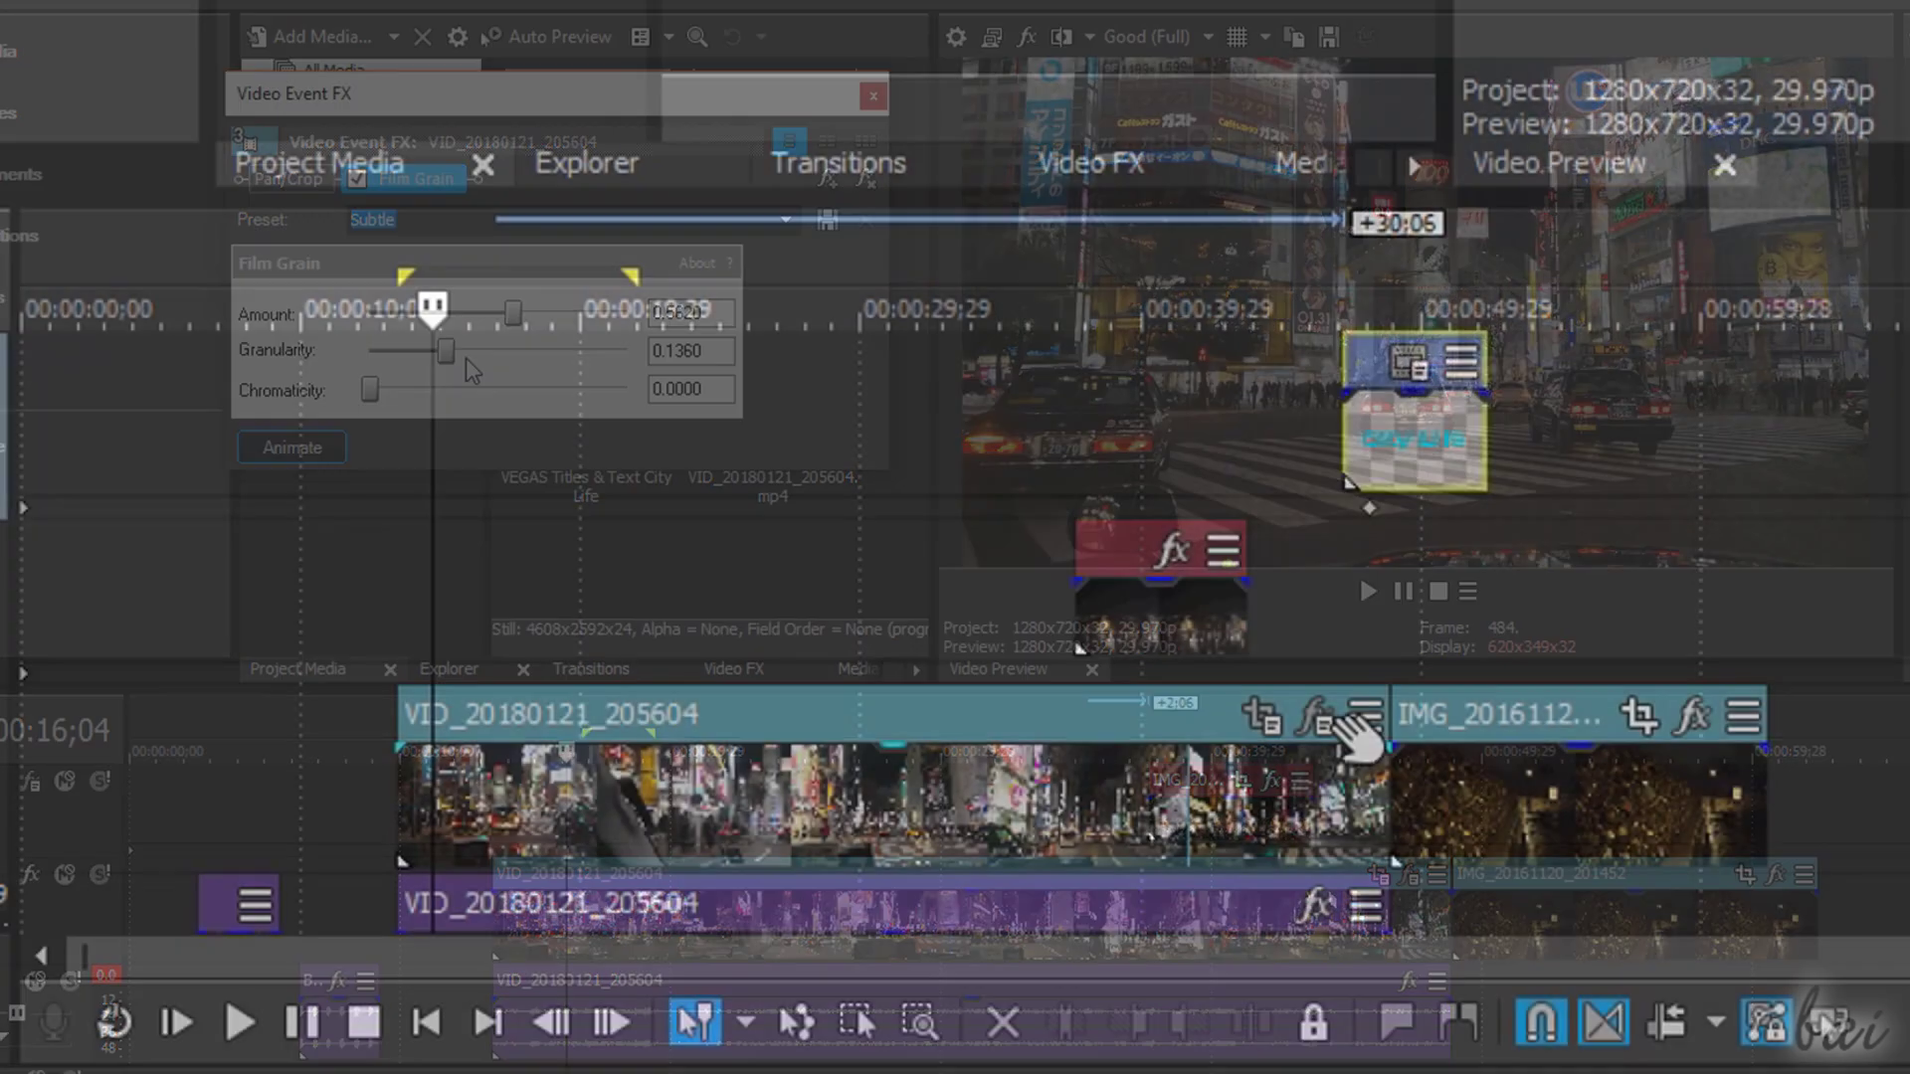
# Step: Add VEGAS Video Stabilization via Media FX on VID_20180121_205604.mp4 and run Stabilize
pyautogui.click(1368, 722)
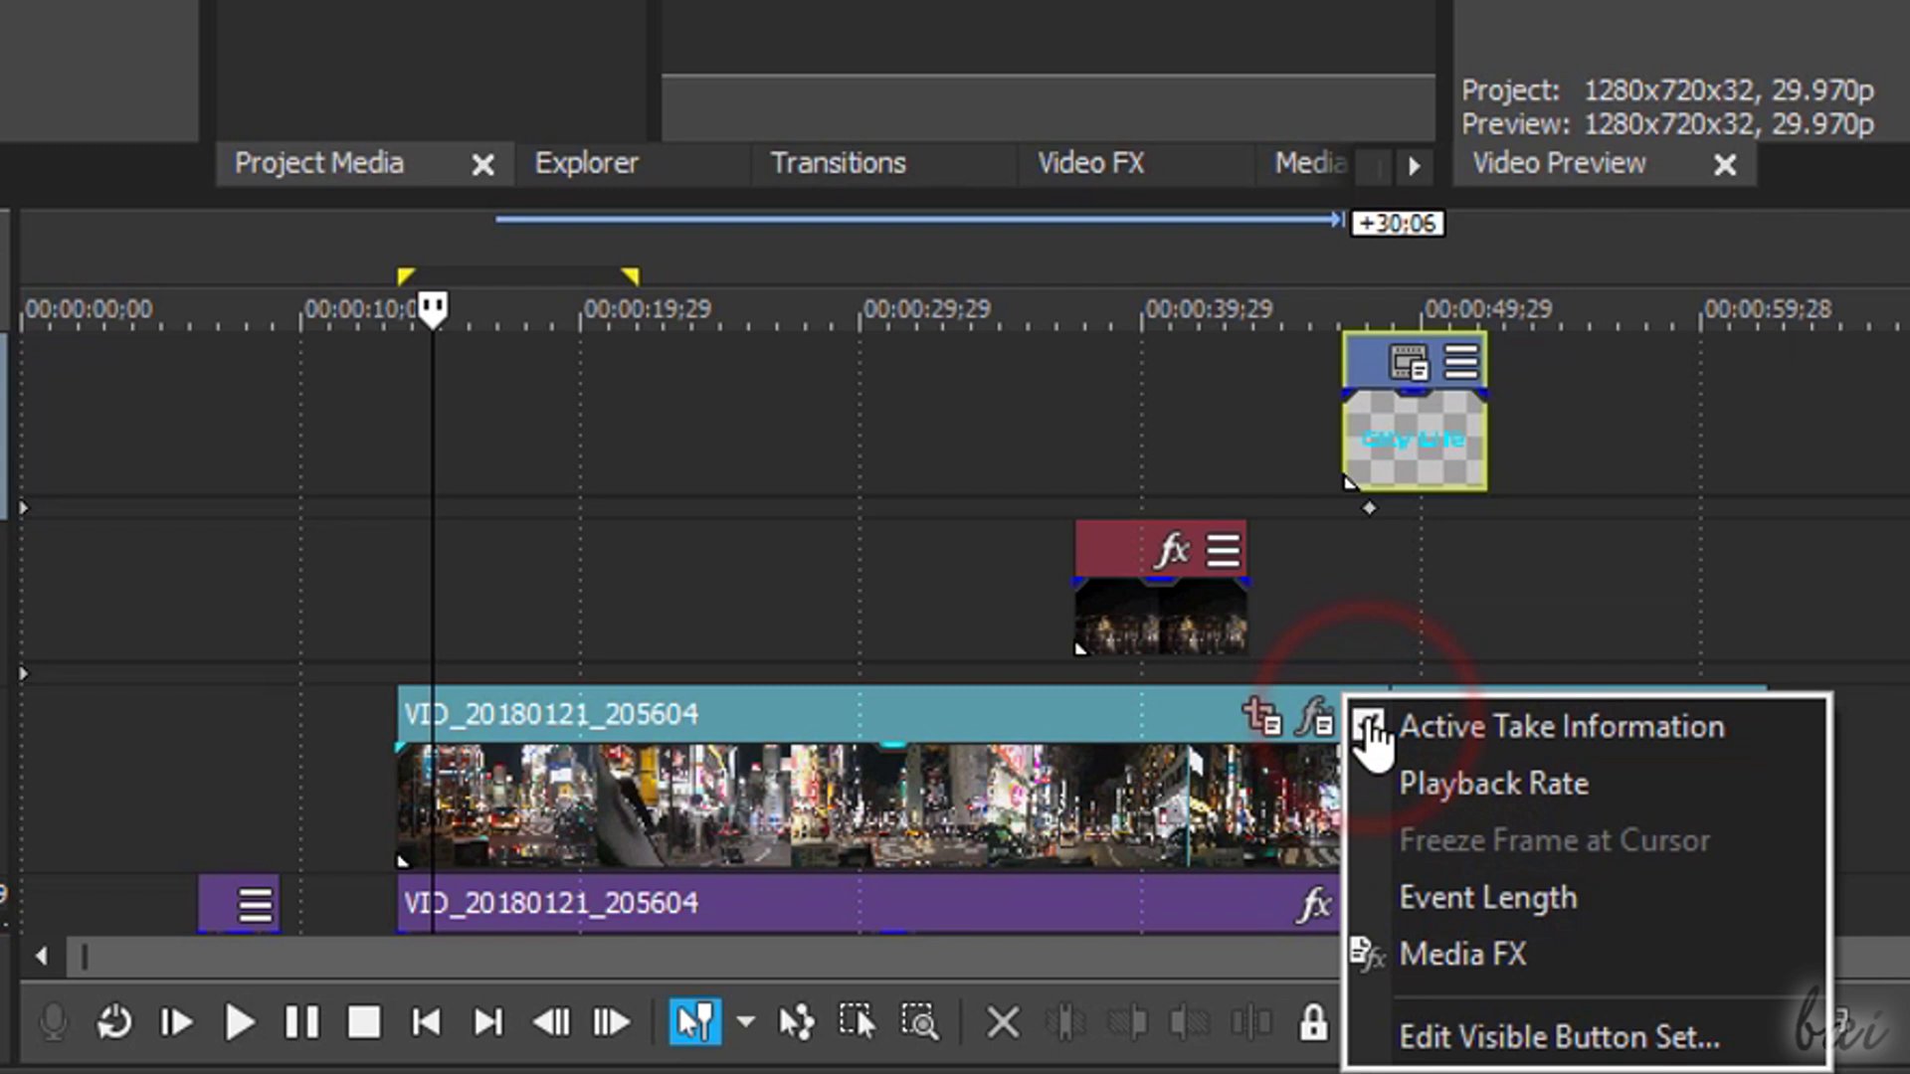
pyautogui.click(1611, 955)
pyautogui.click(1148, 558)
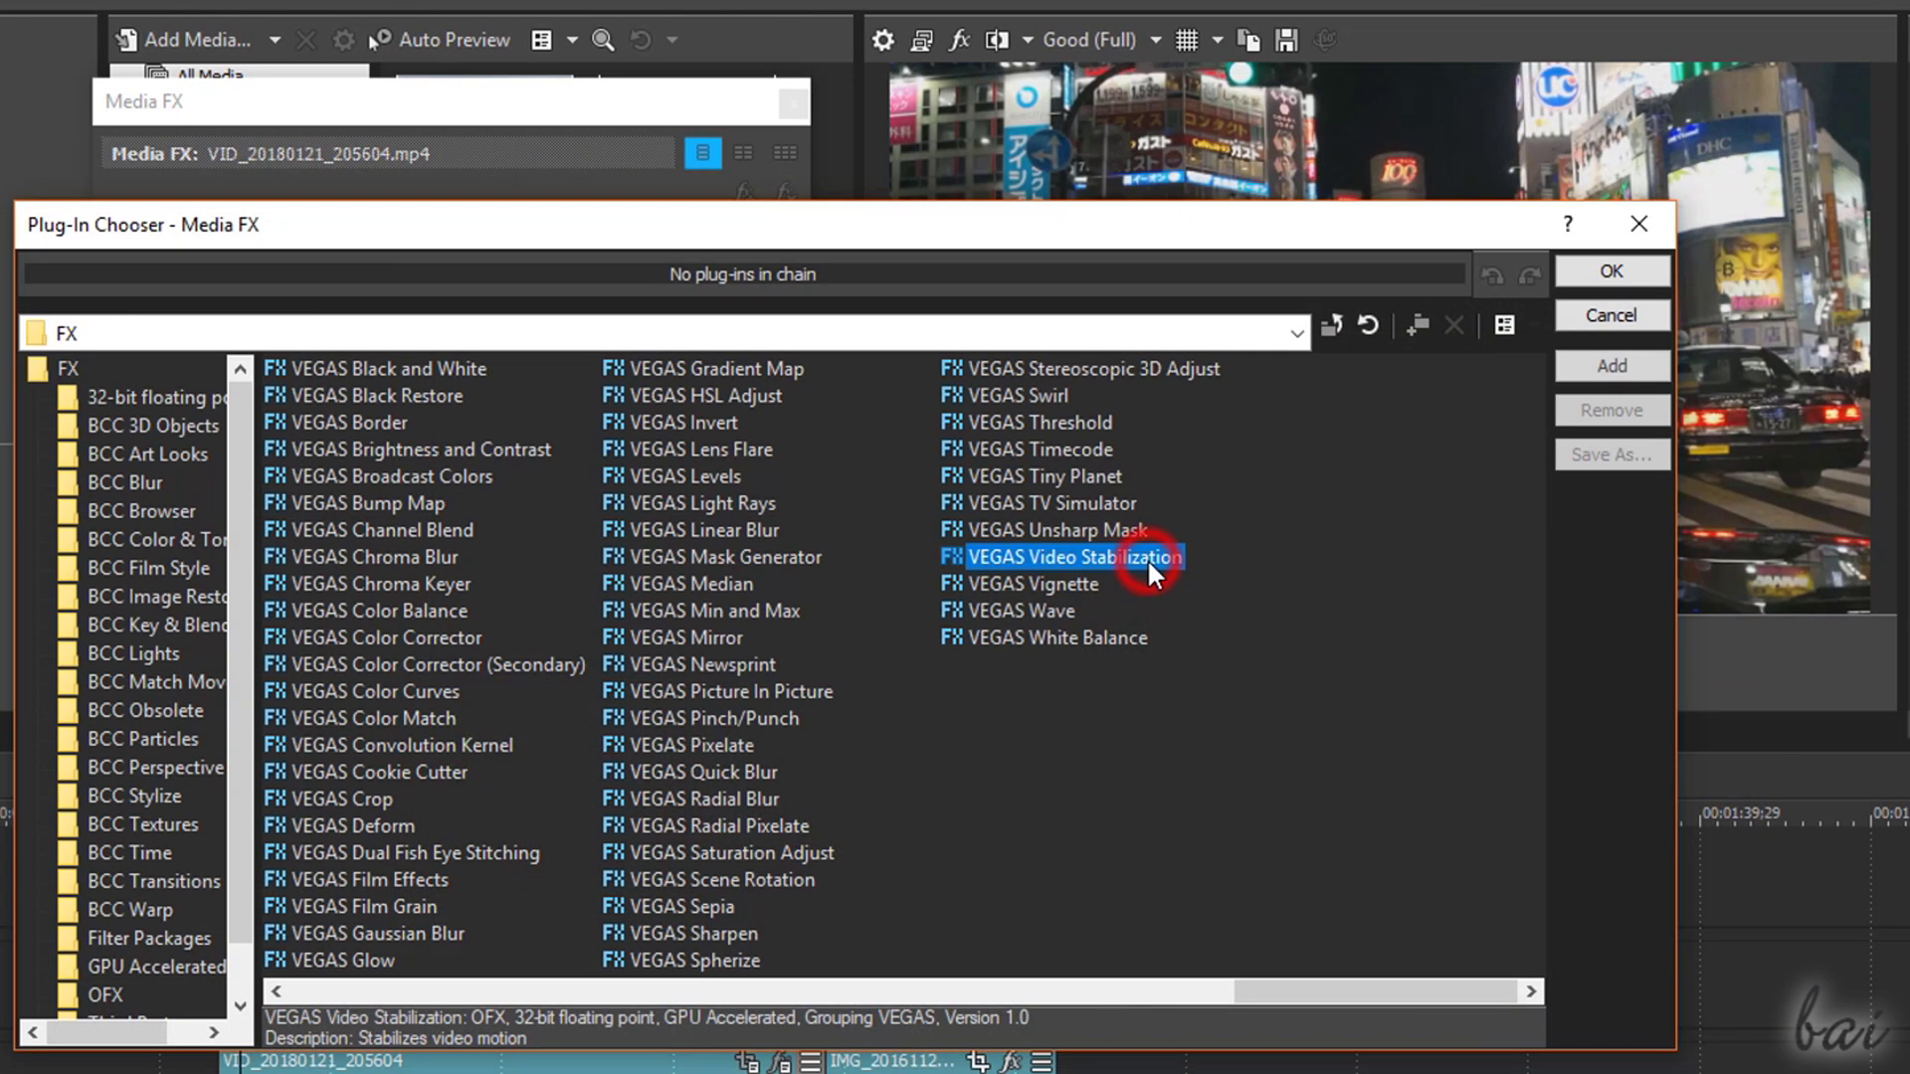
pyautogui.click(1622, 367)
pyautogui.click(1642, 278)
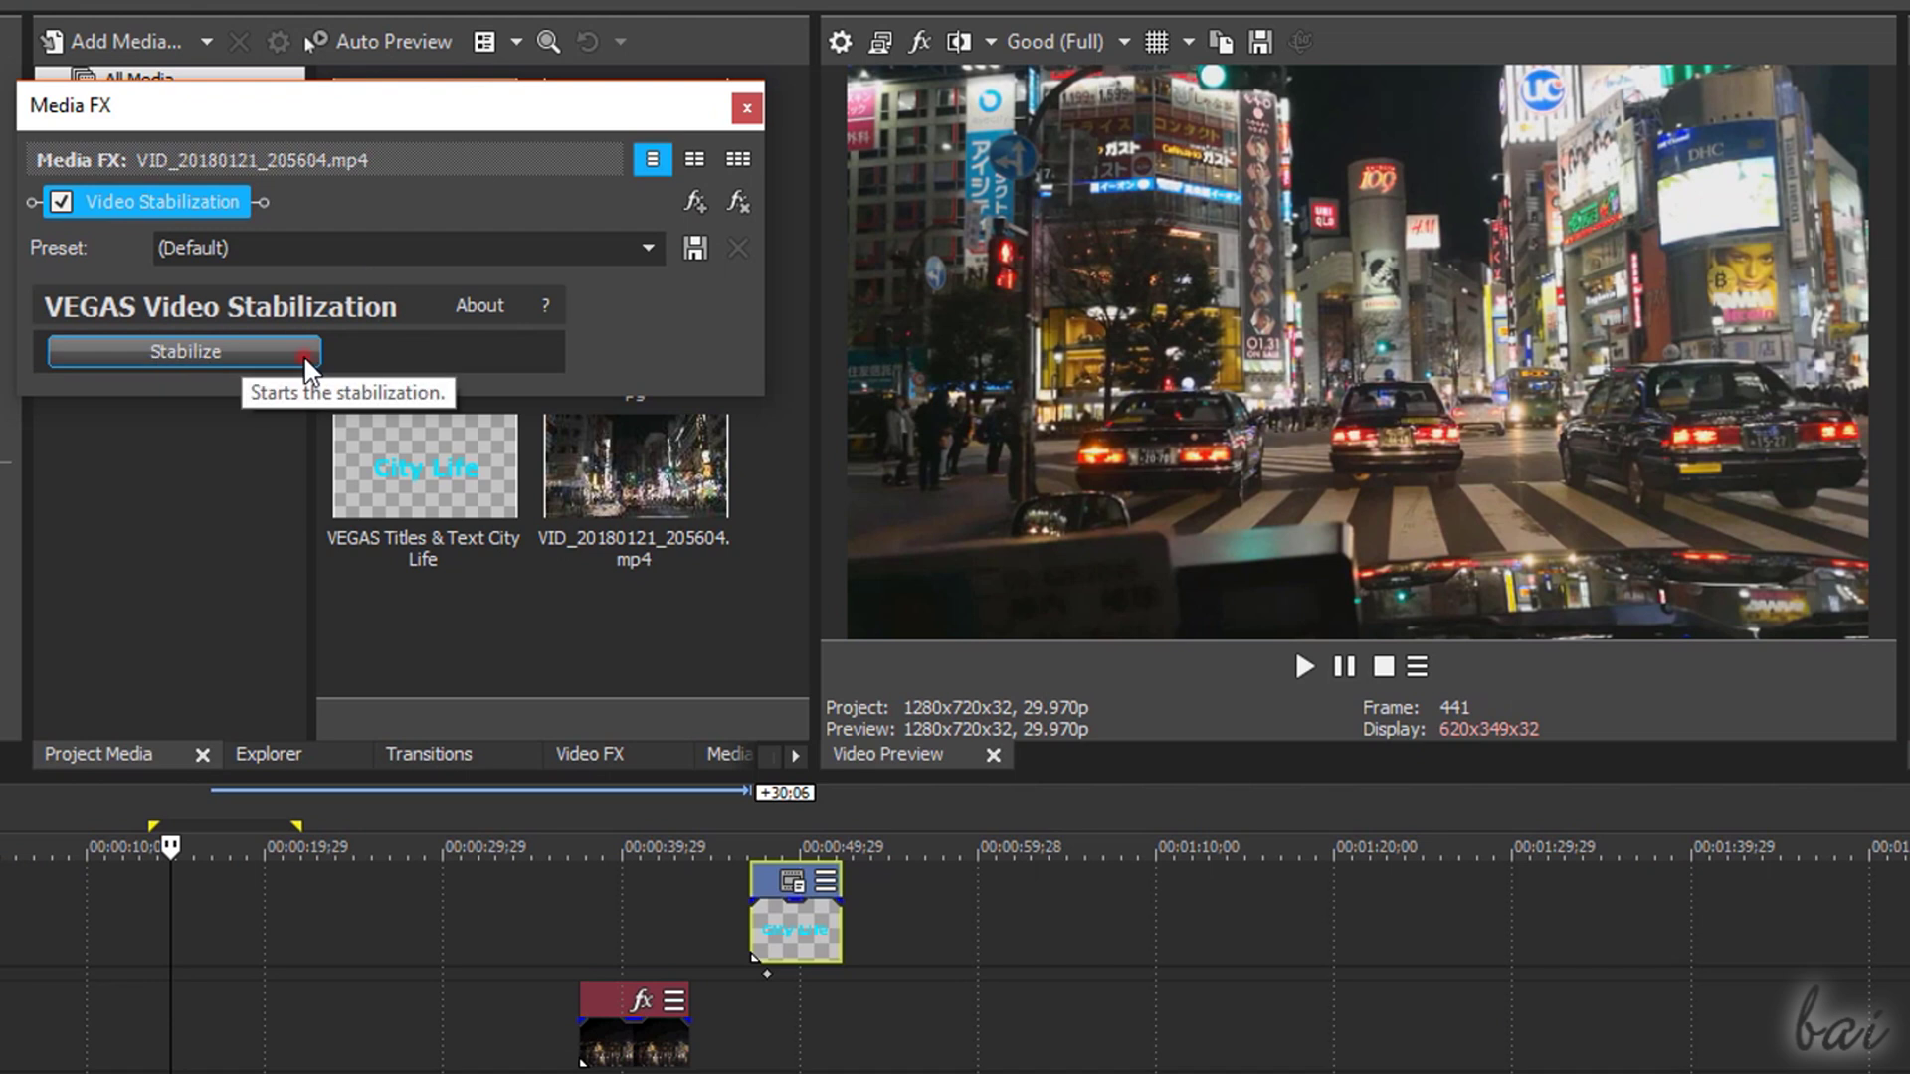
pyautogui.click(305, 362)
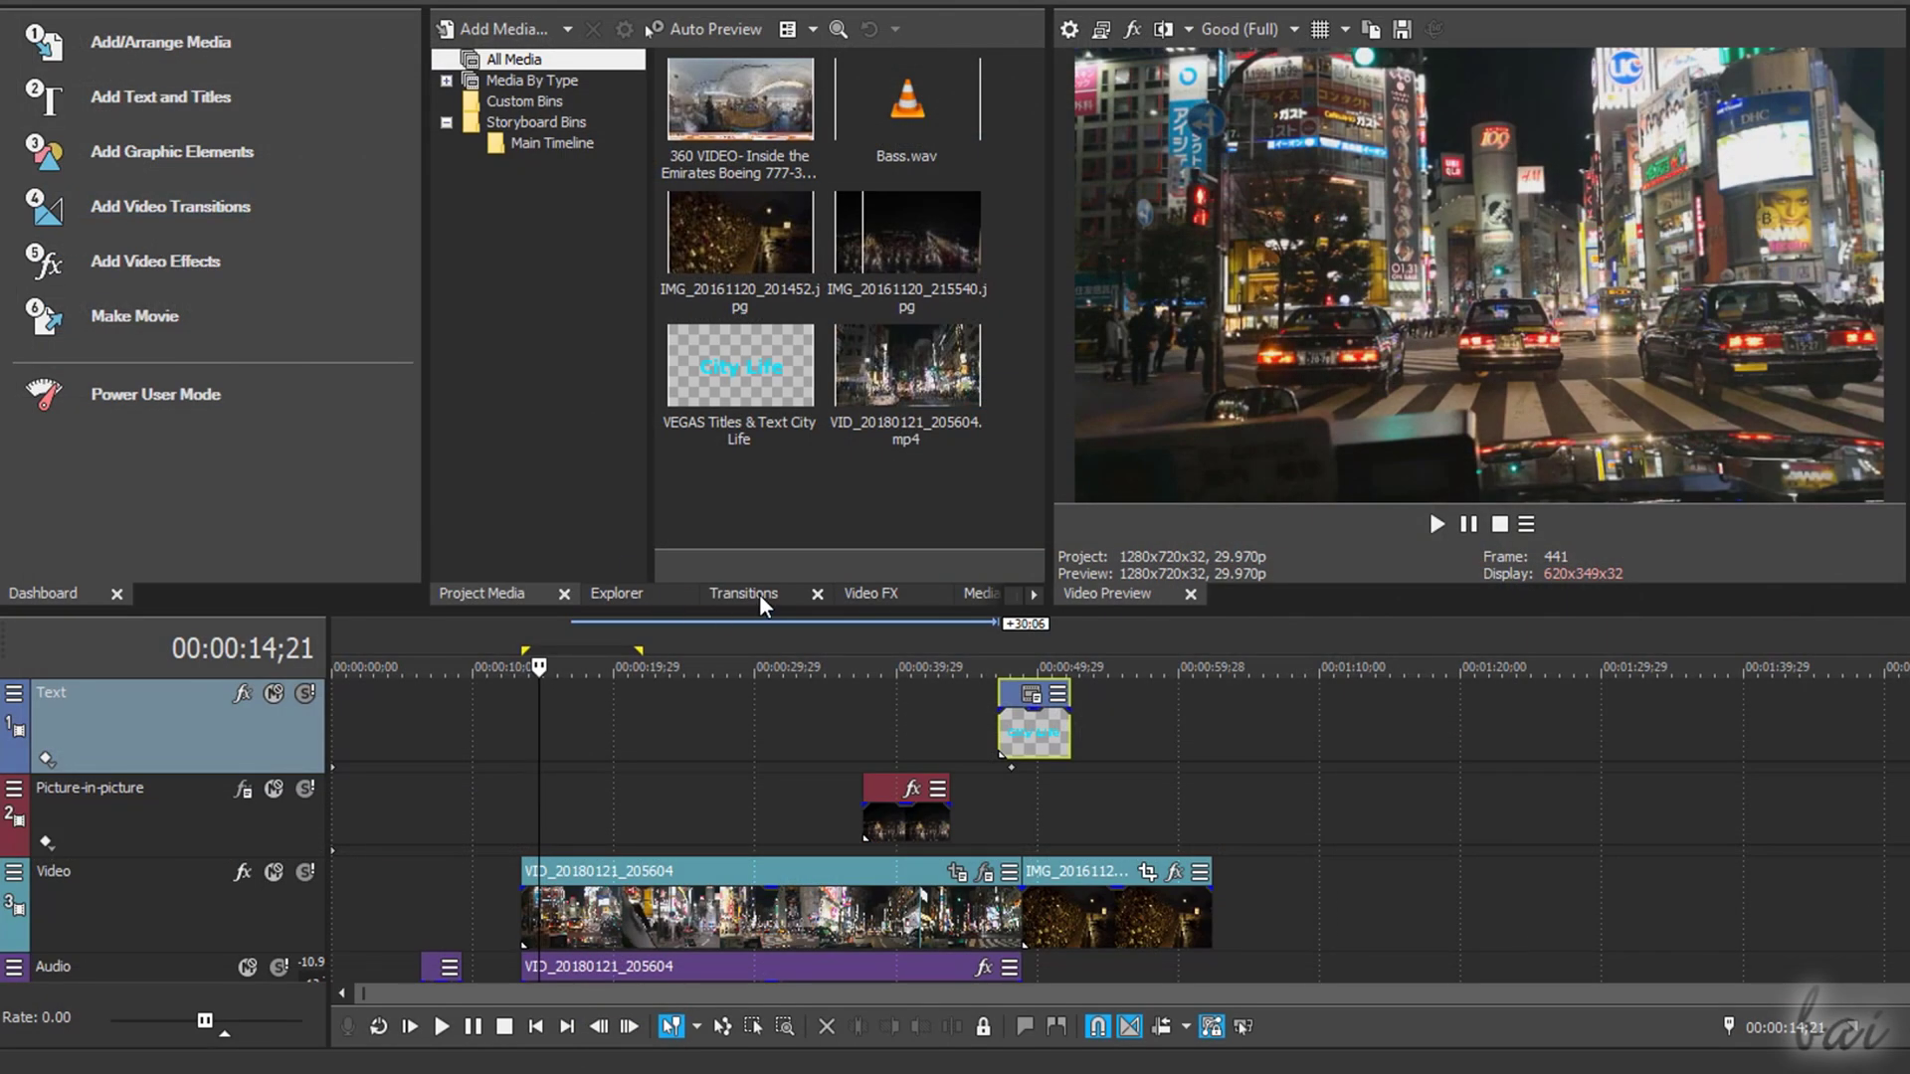
# Step: Preview the 3D Blow Apart and 3D Bouncing Cubes transitions, then place 3D Magic Carpet between the clips
pyautogui.click(754, 594)
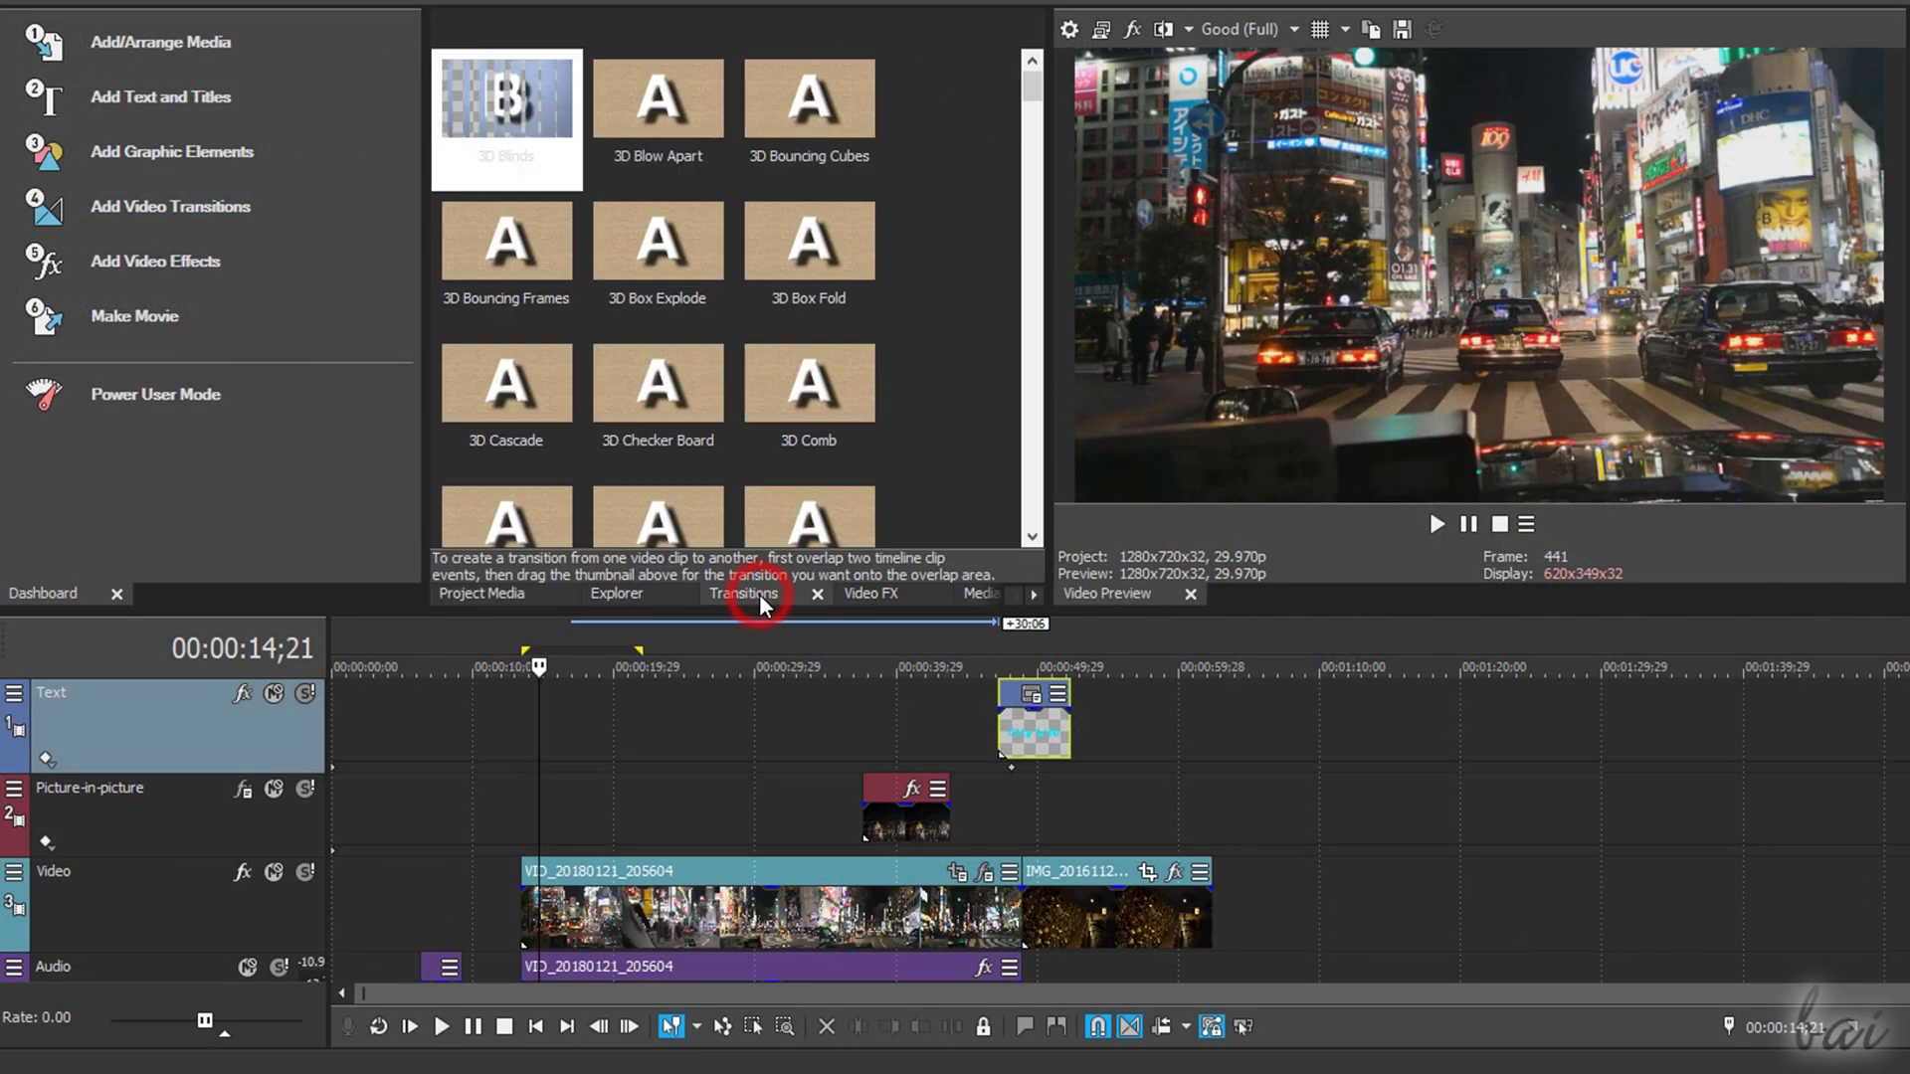
pyautogui.click(688, 118)
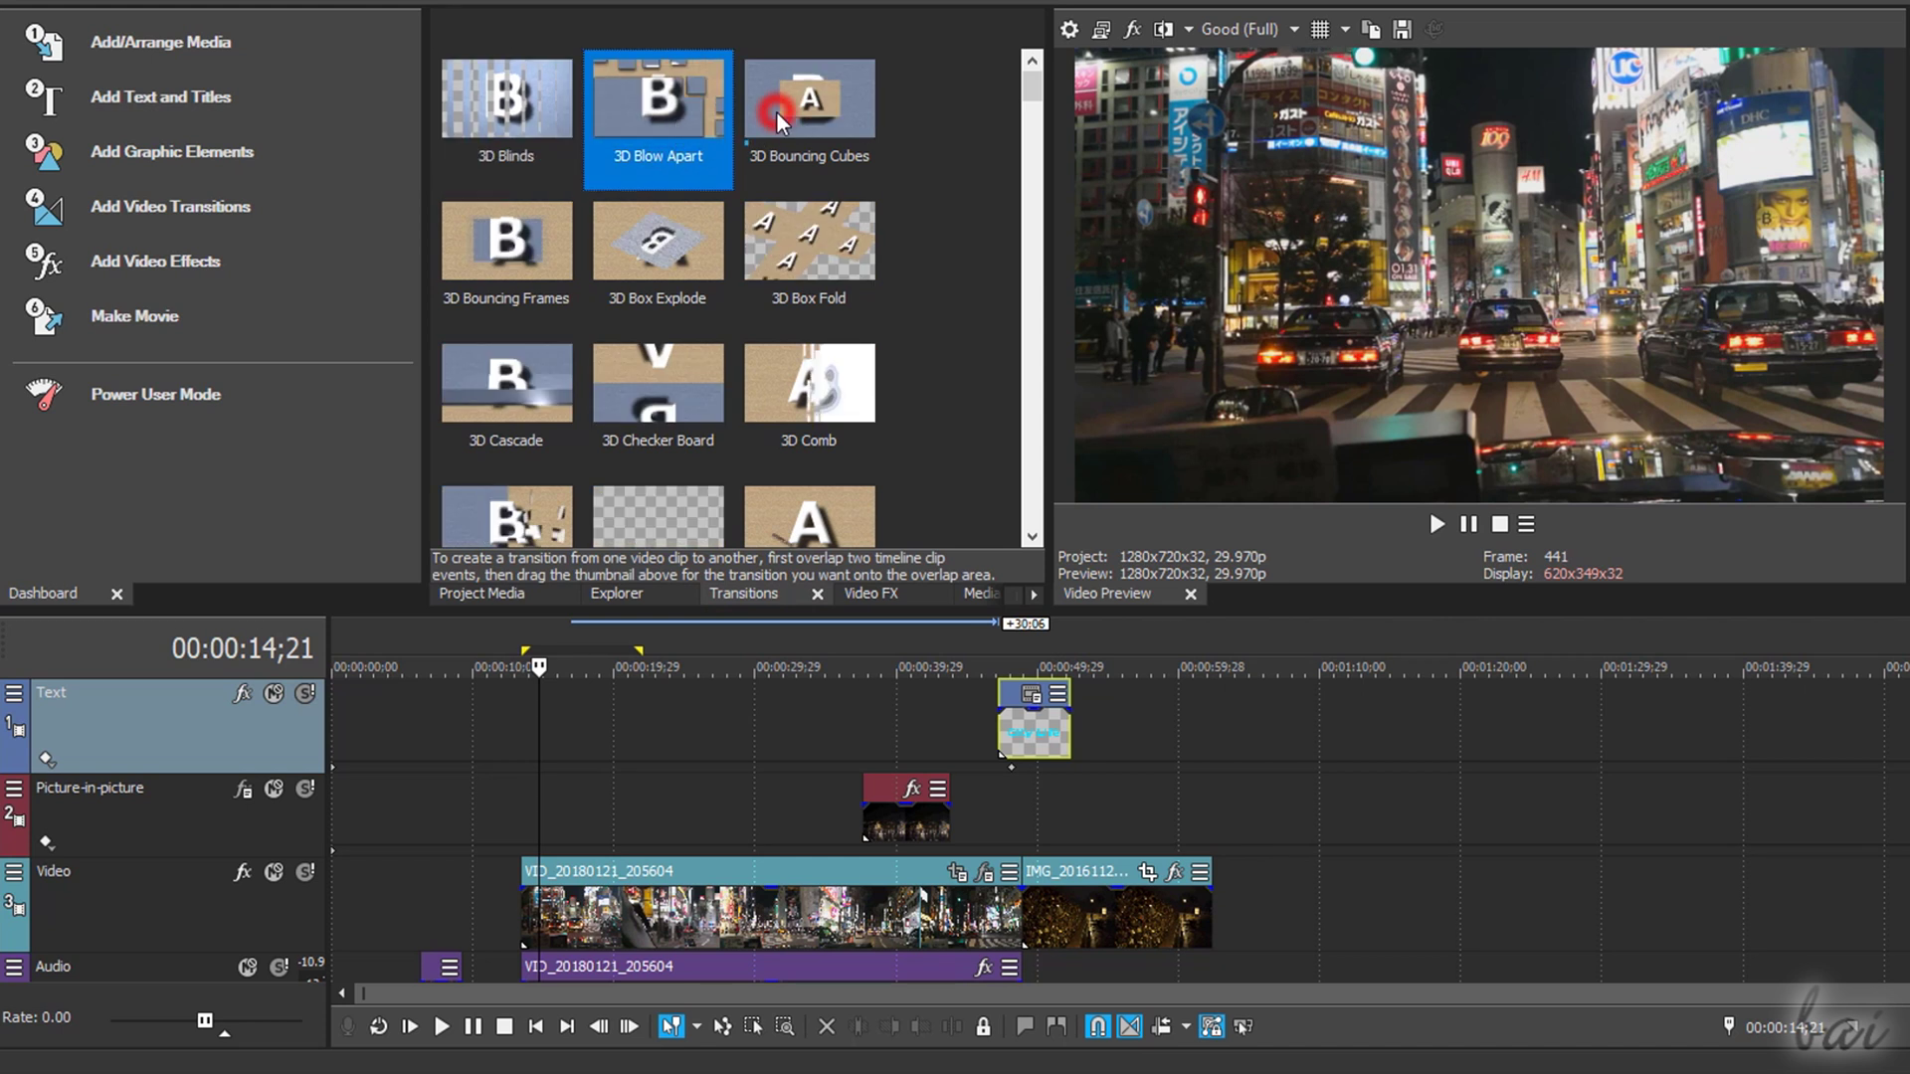
pyautogui.click(839, 111)
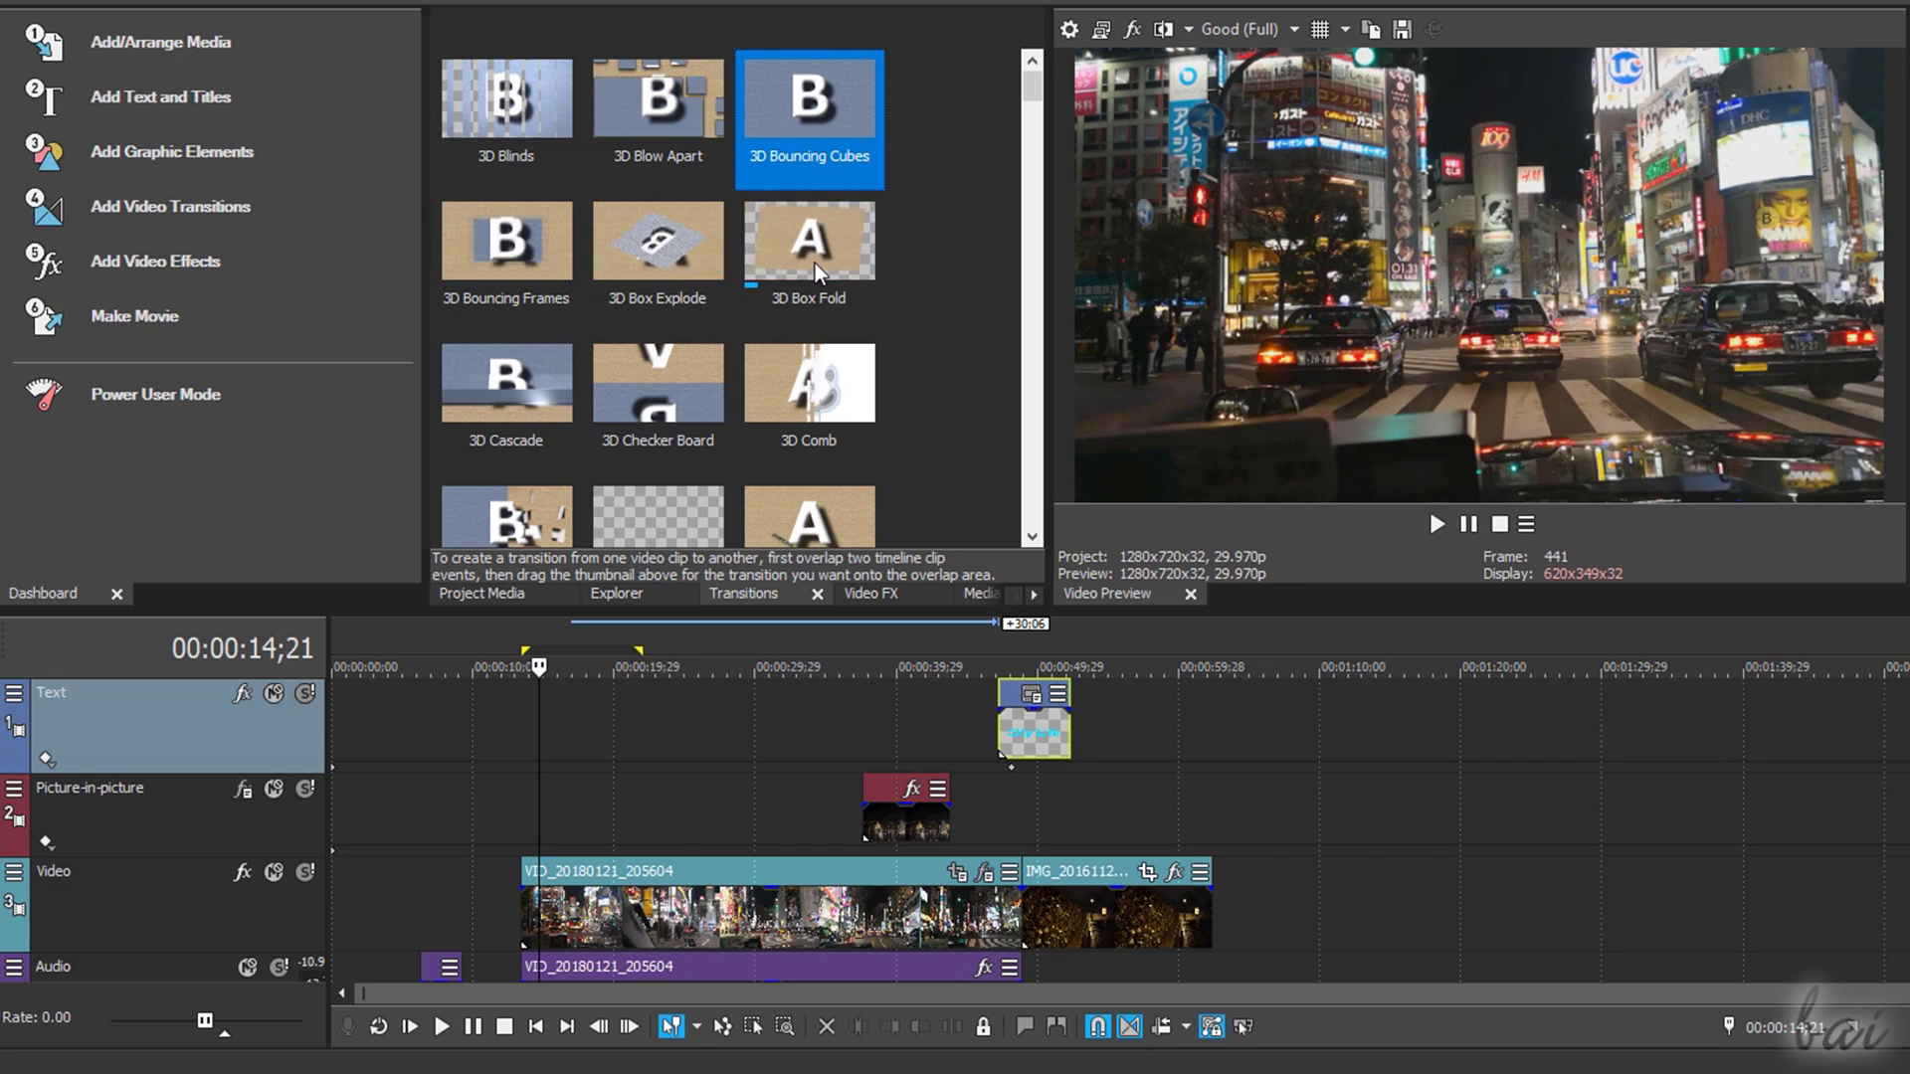
pyautogui.scroll(-3, 670, 374)
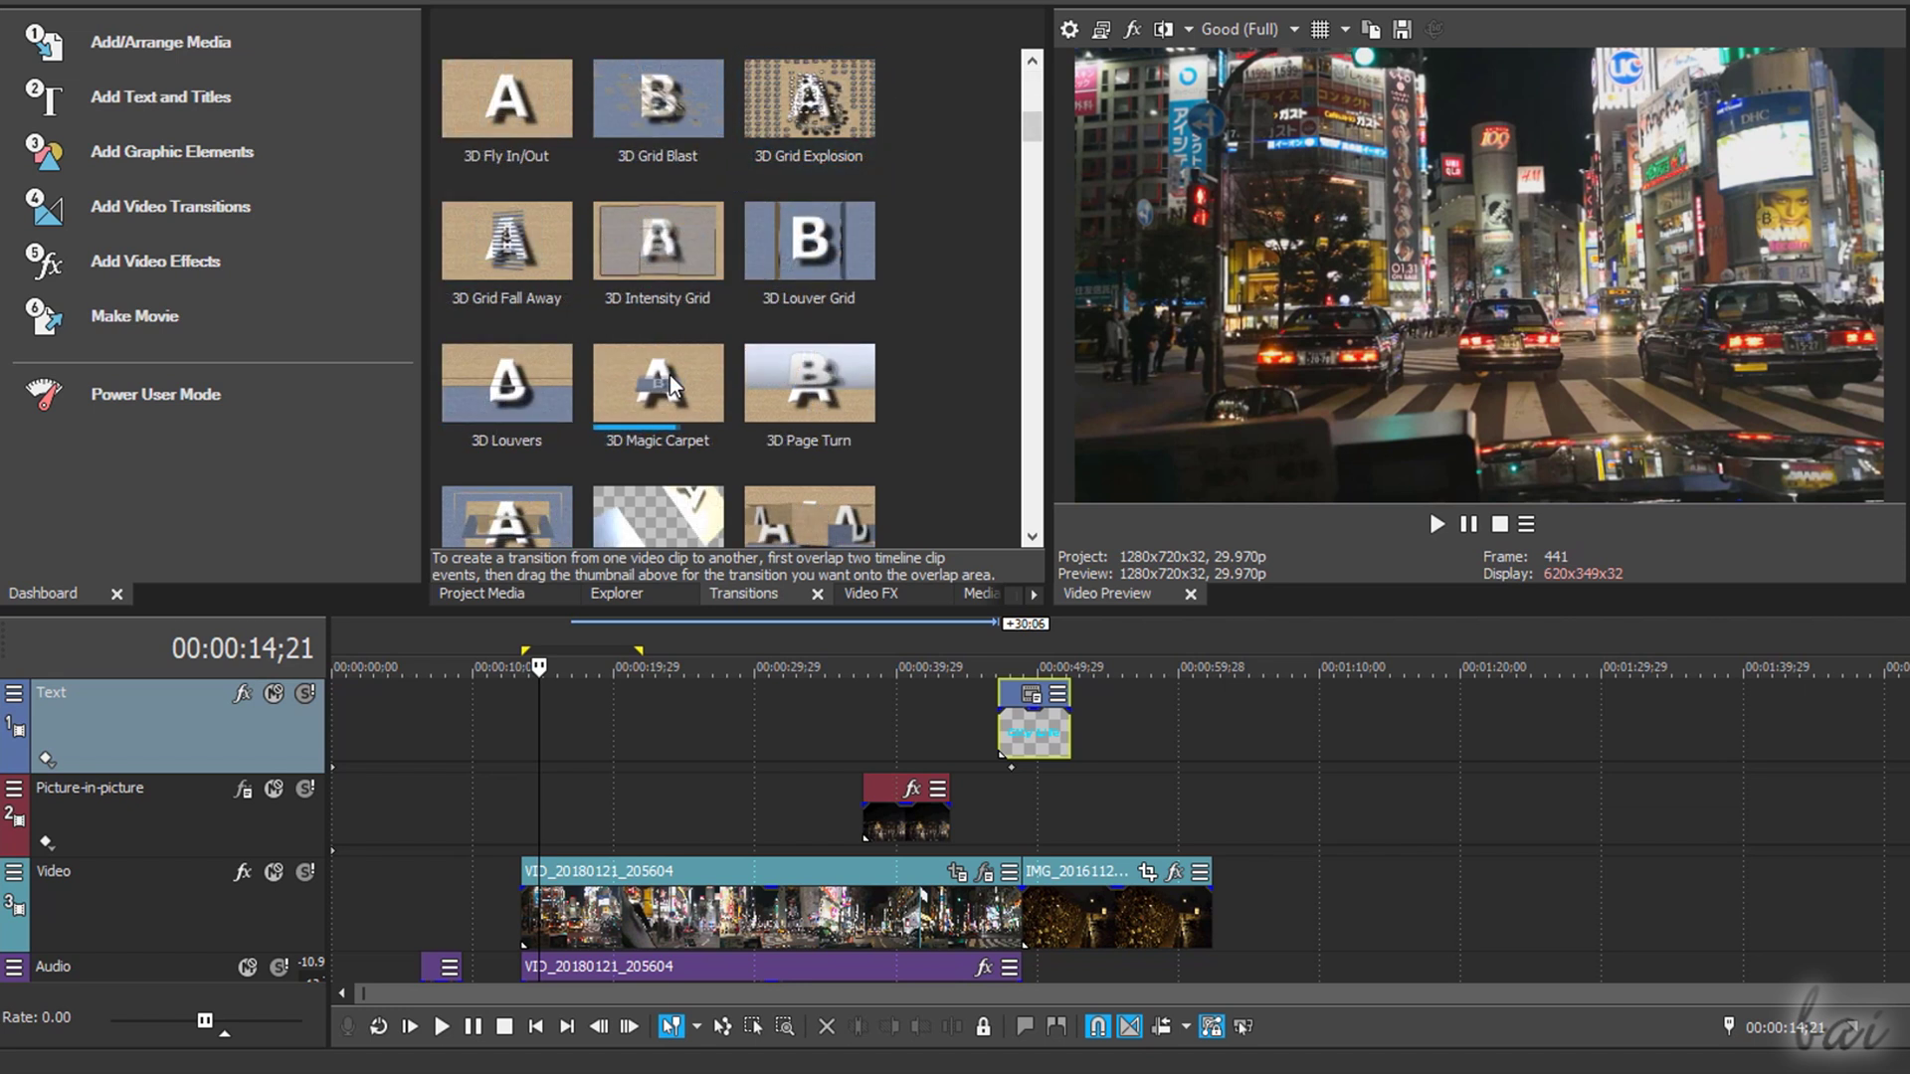
pyautogui.moveTo(671, 374)
pyautogui.mouseDown()
pyautogui.moveTo(1037, 919)
pyautogui.moveTo(1018, 915)
pyautogui.mouseUp()
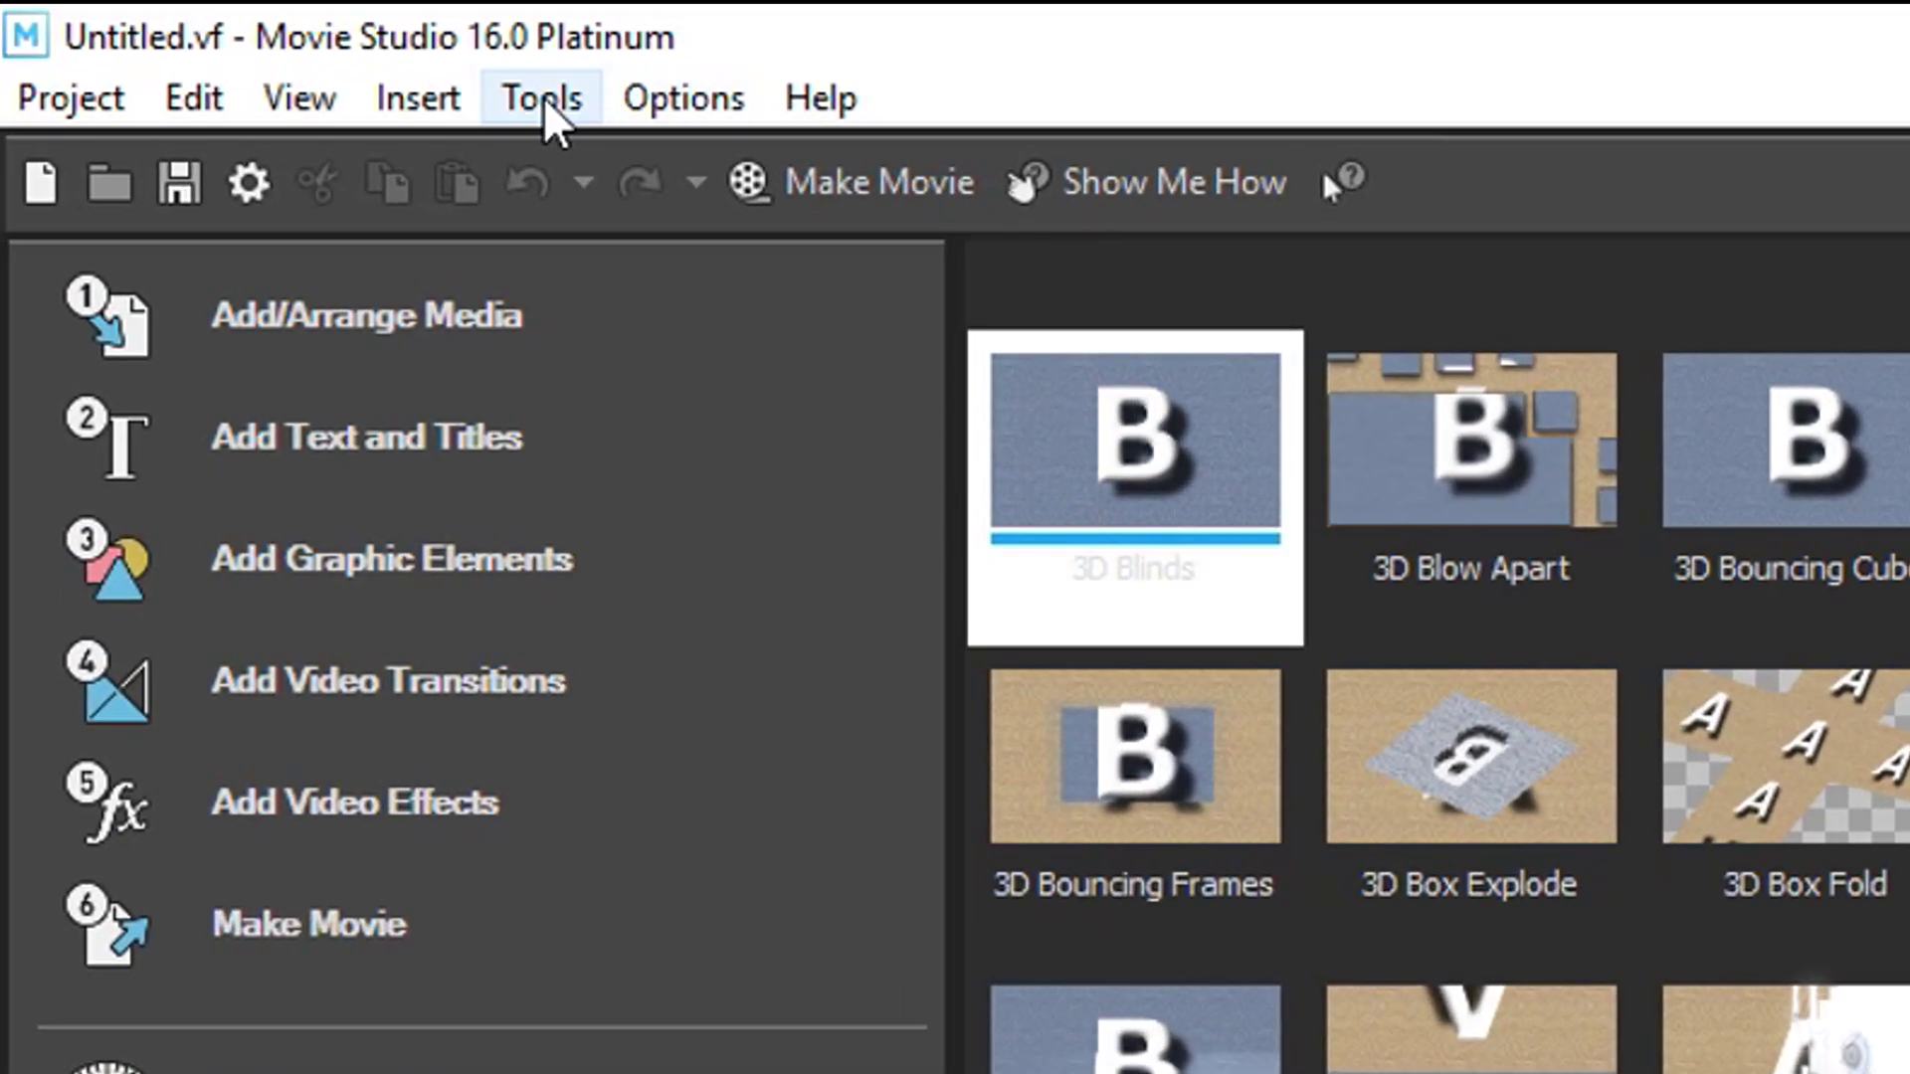
pyautogui.click(542, 100)
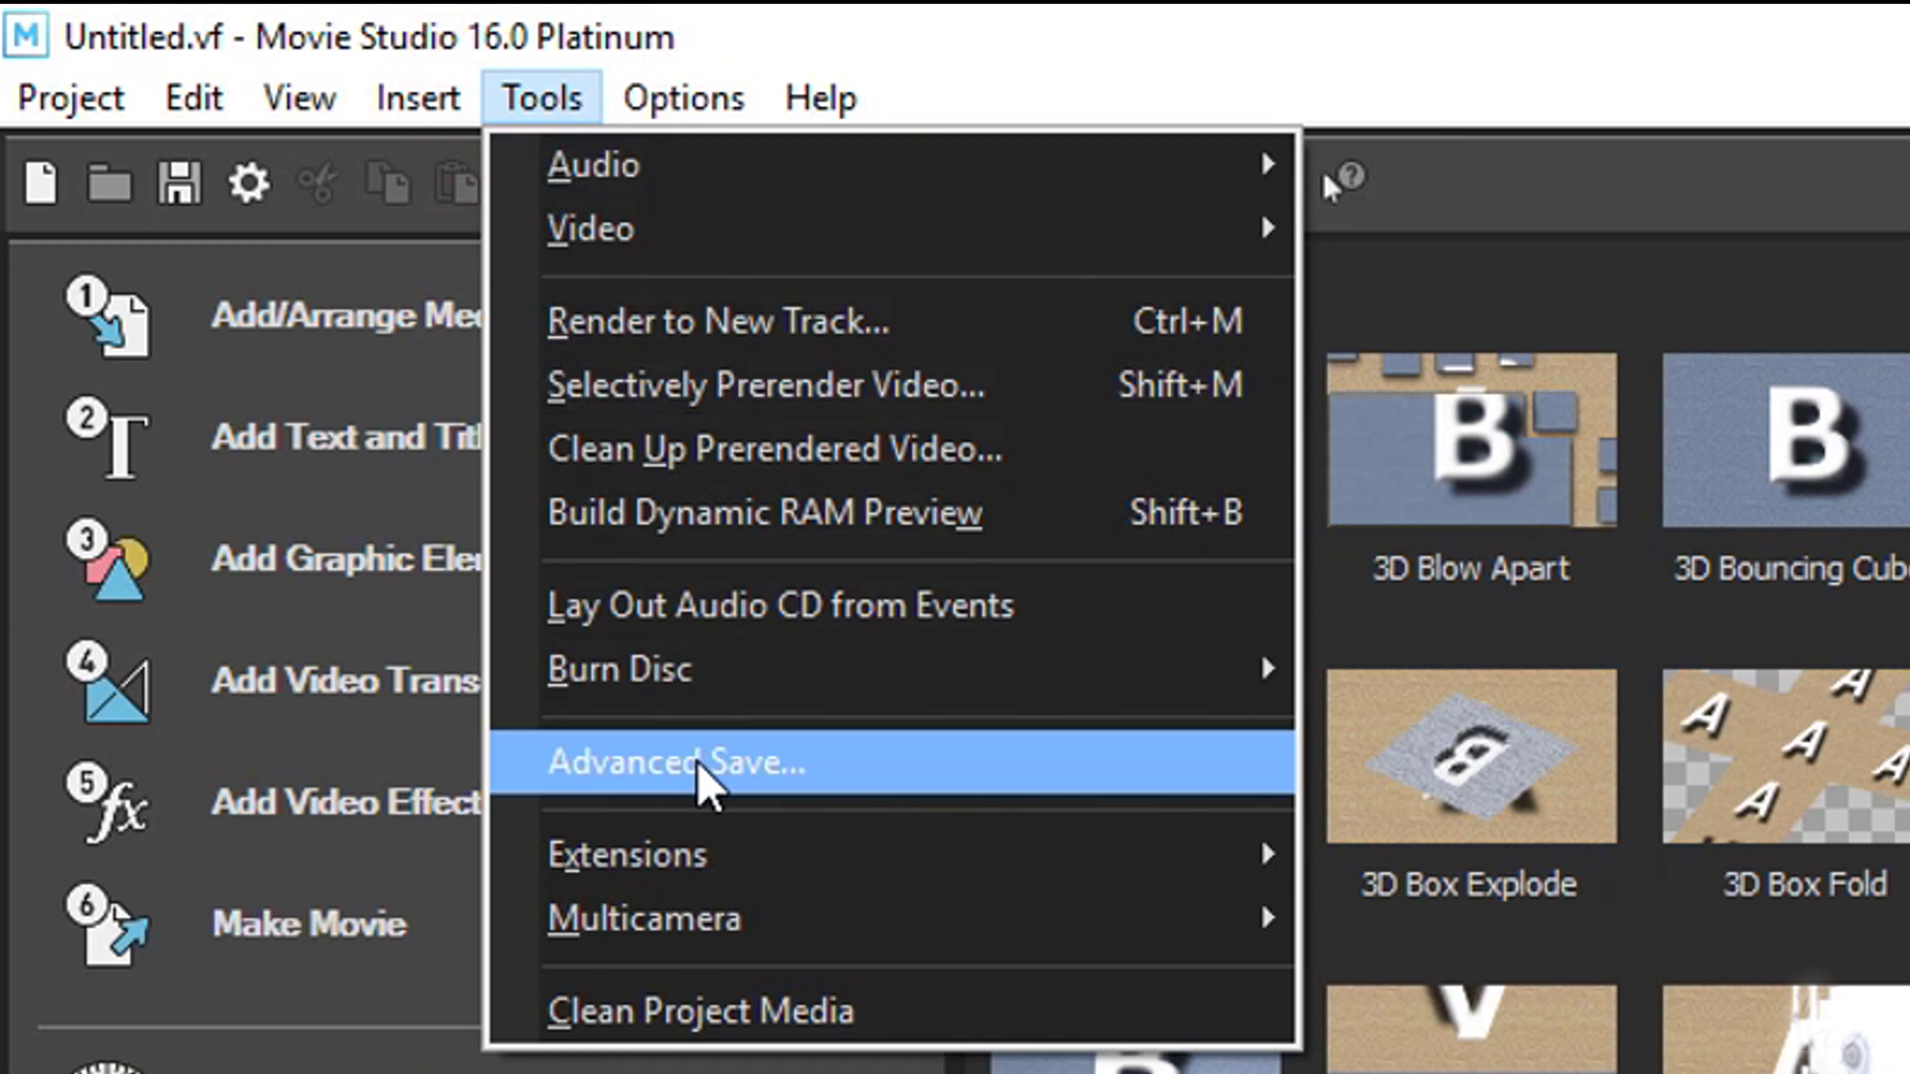
pyautogui.click(872, 781)
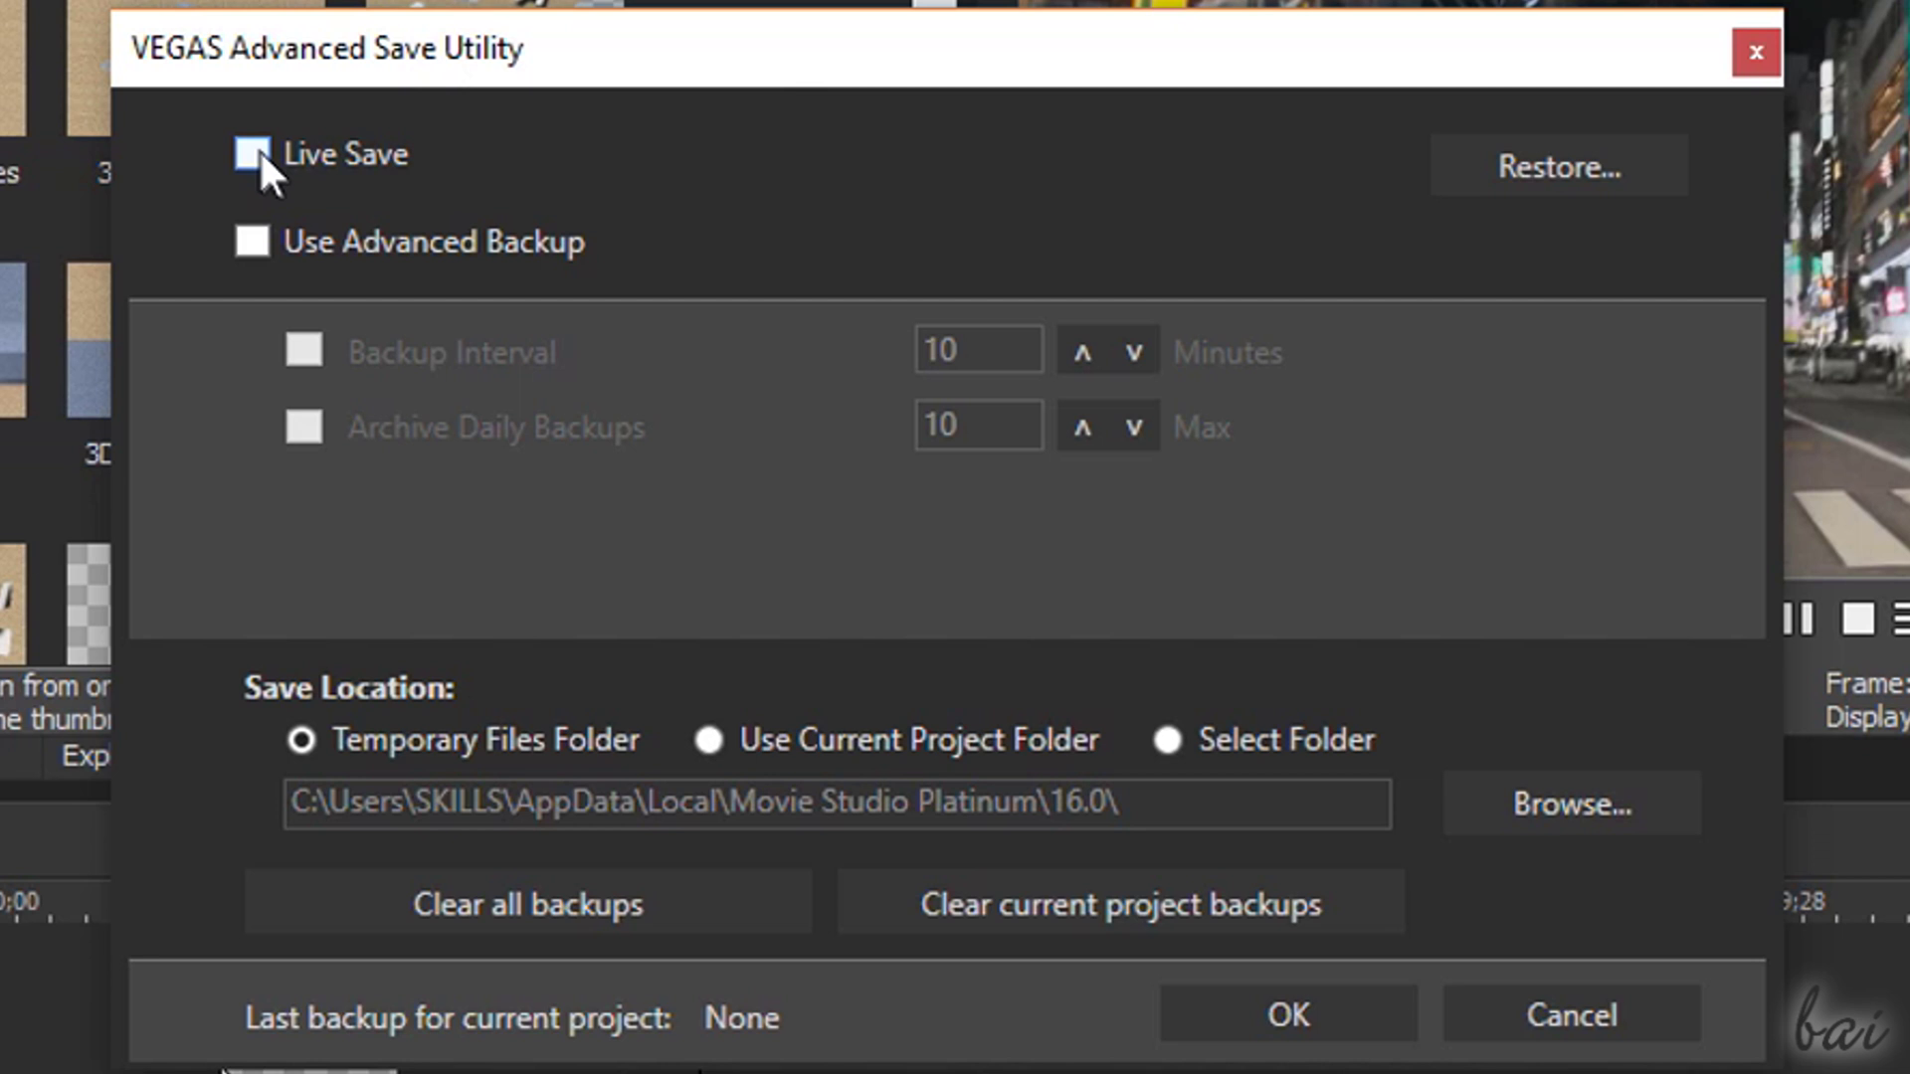
pyautogui.click(299, 159)
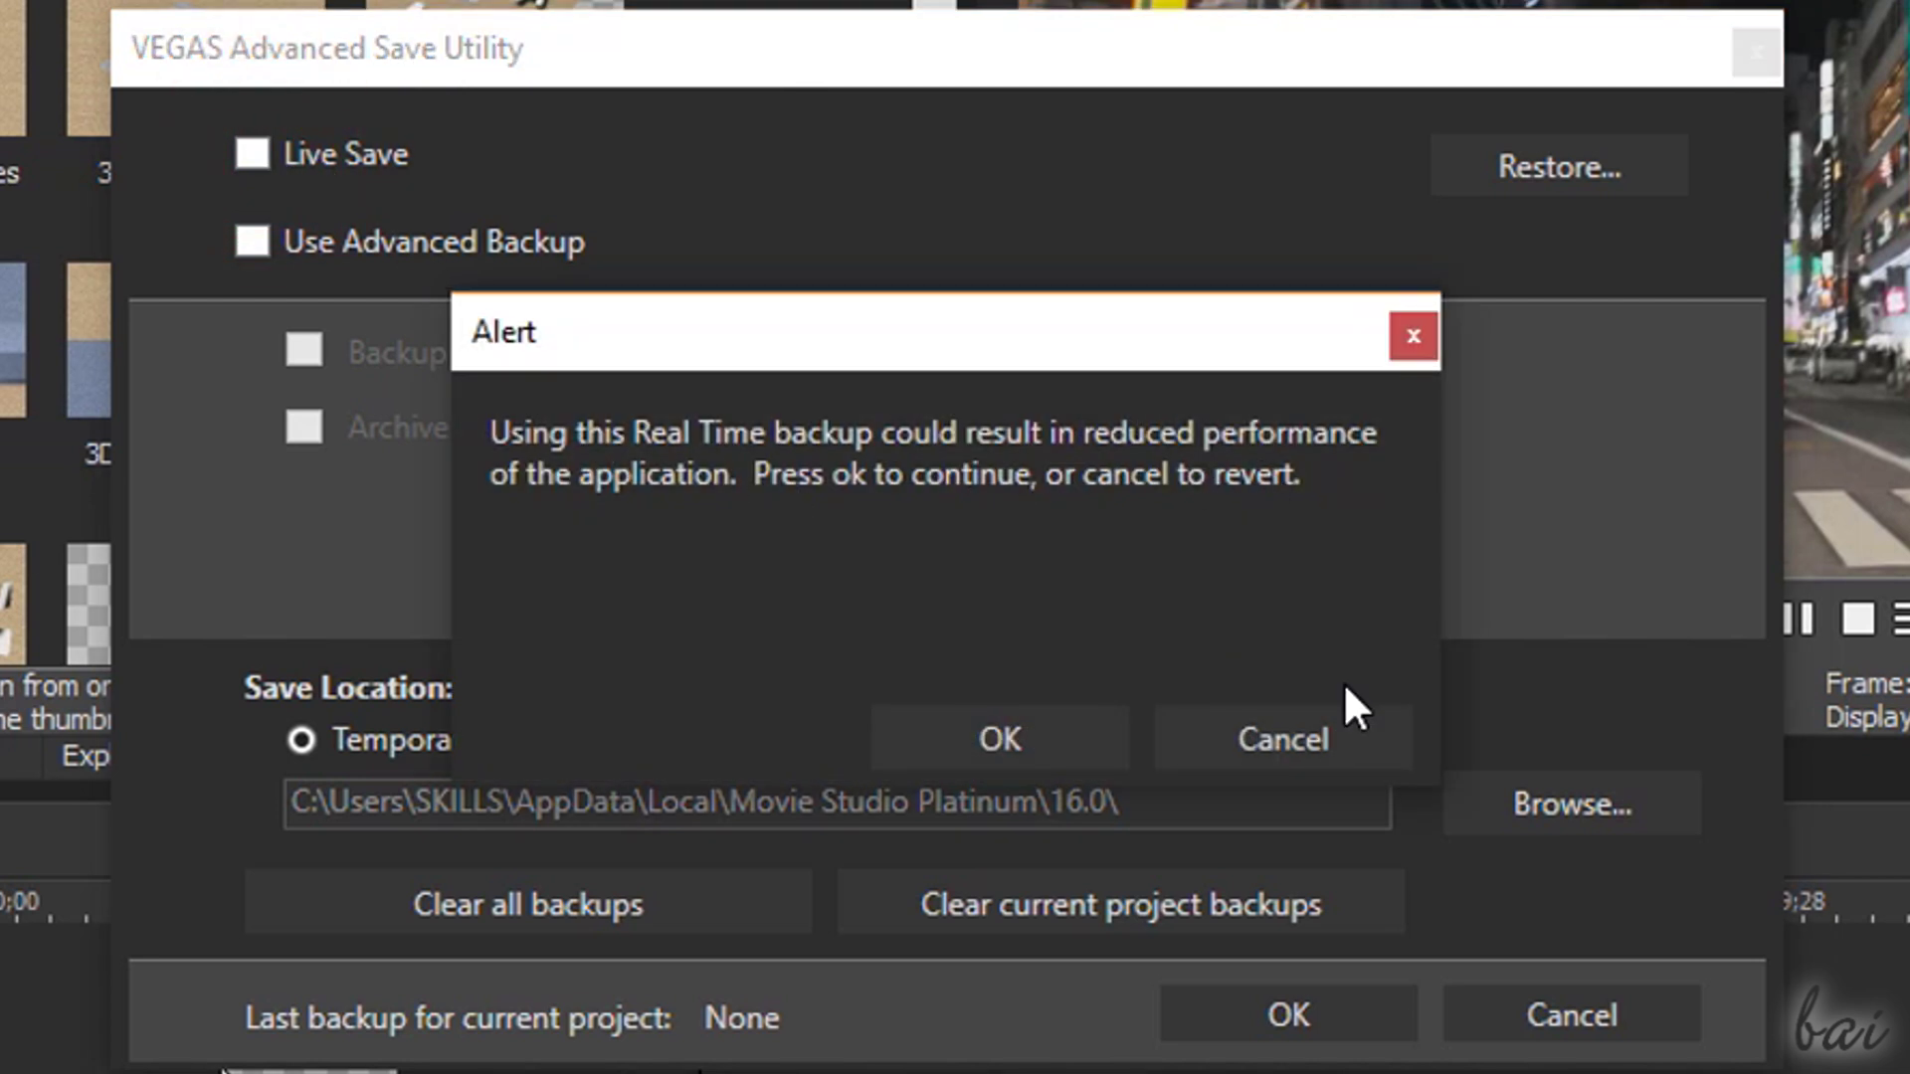
pyautogui.click(1339, 737)
pyautogui.click(244, 244)
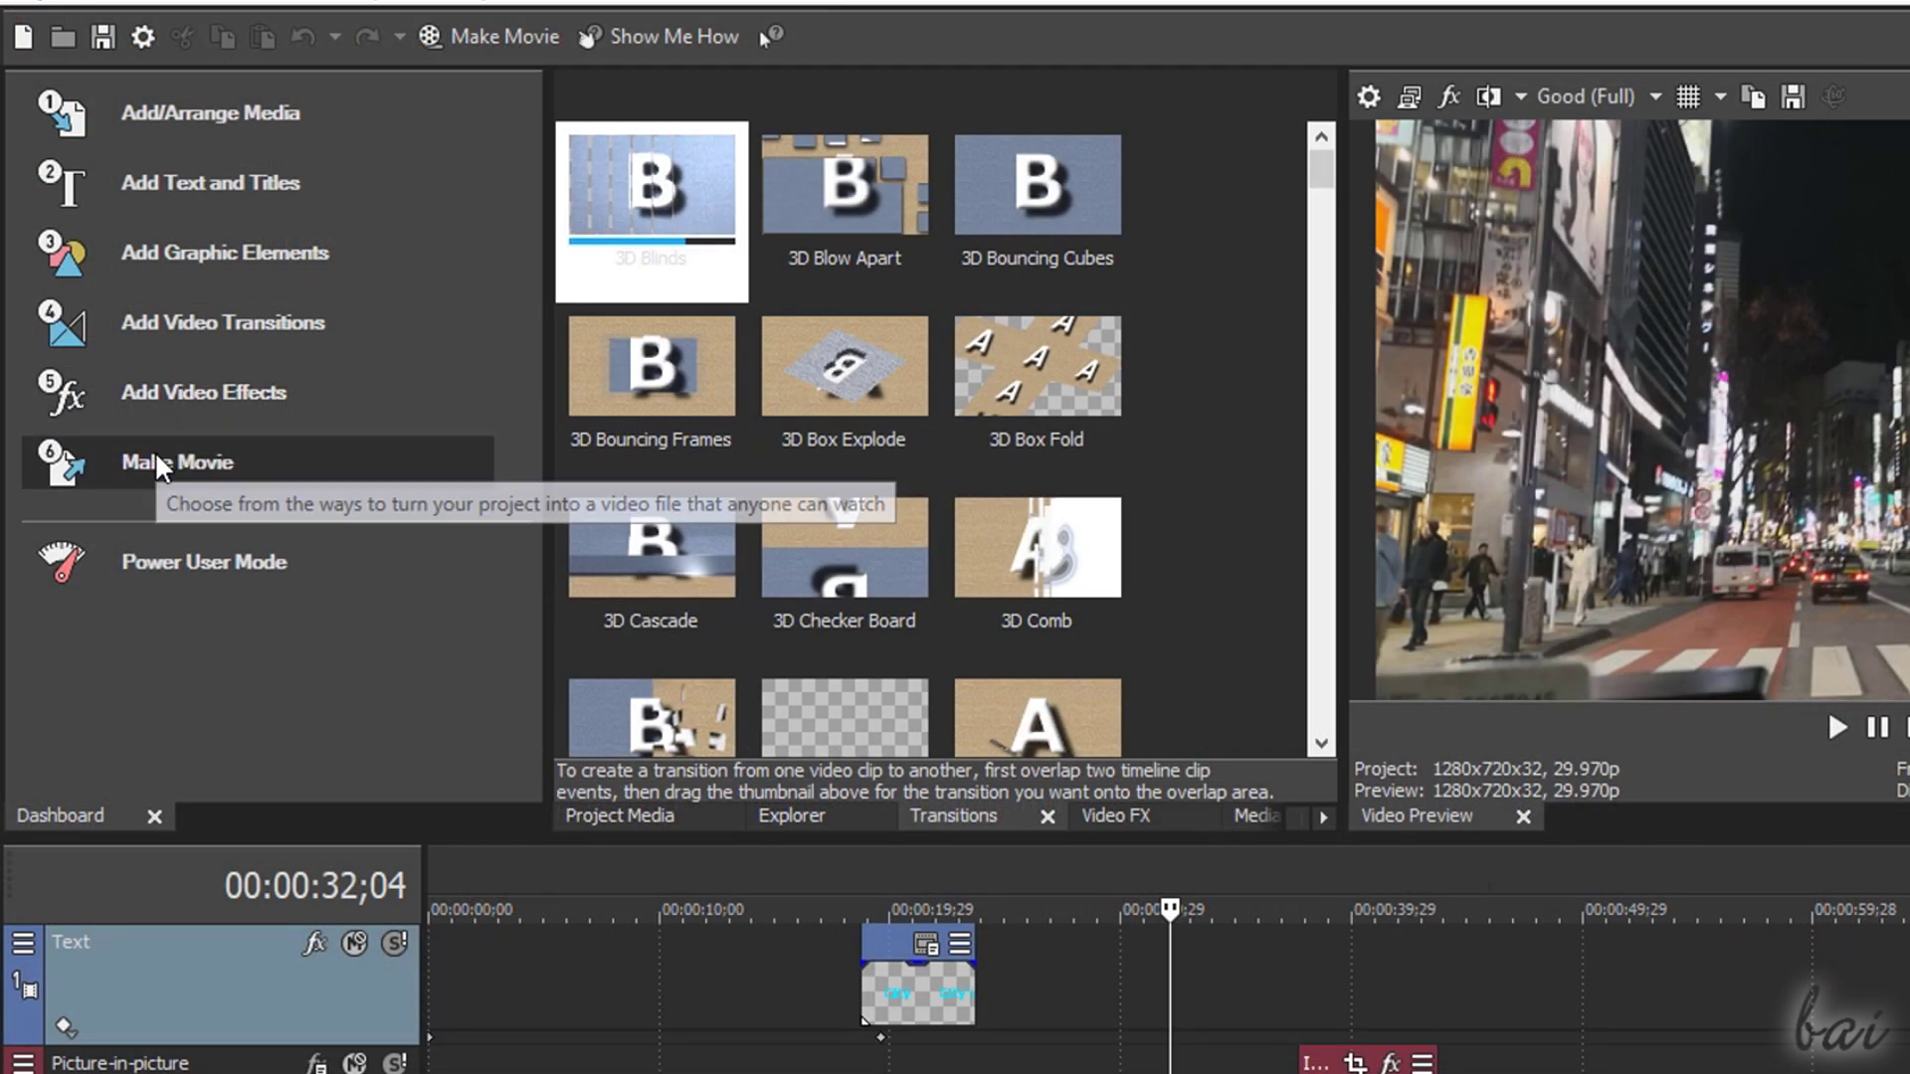
# Step: Start Make Movie to save the movie to the hard drive as MP4, with advanced render settings
pyautogui.click(293, 463)
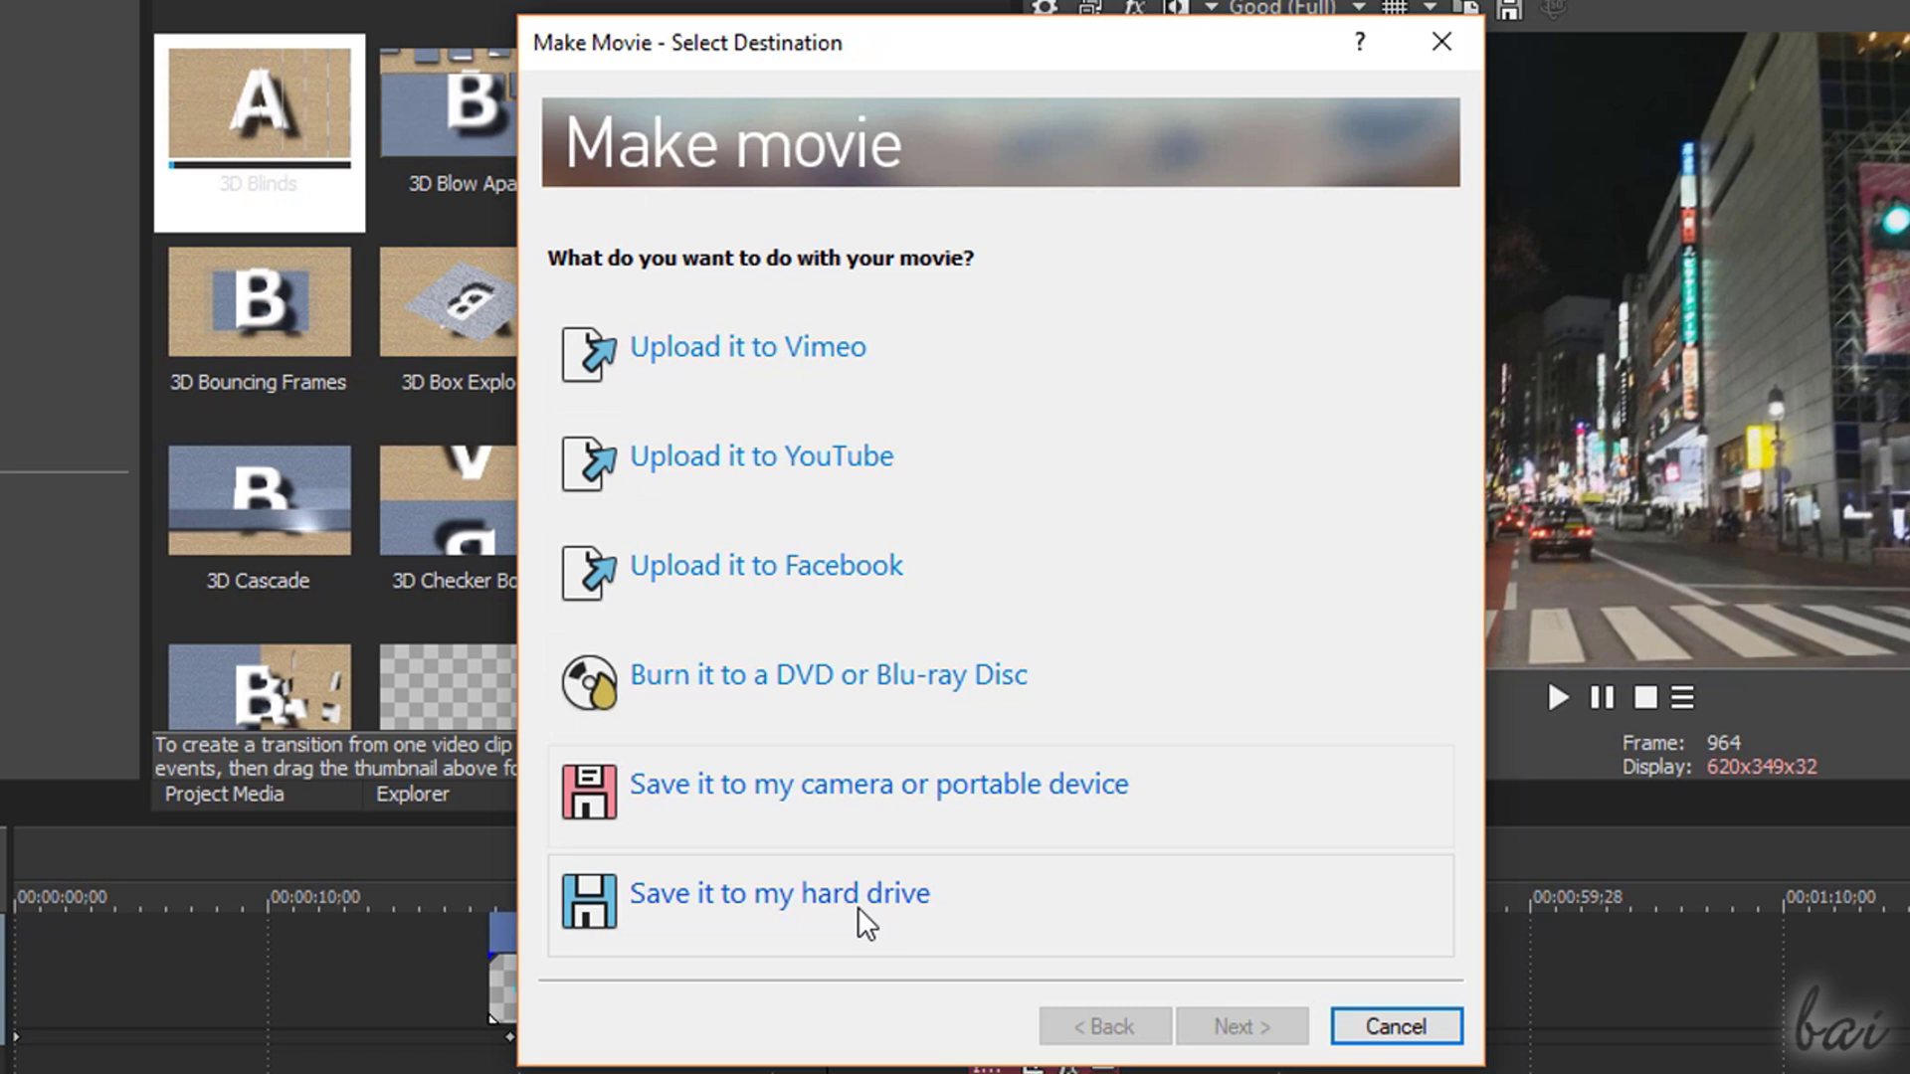
pyautogui.click(893, 905)
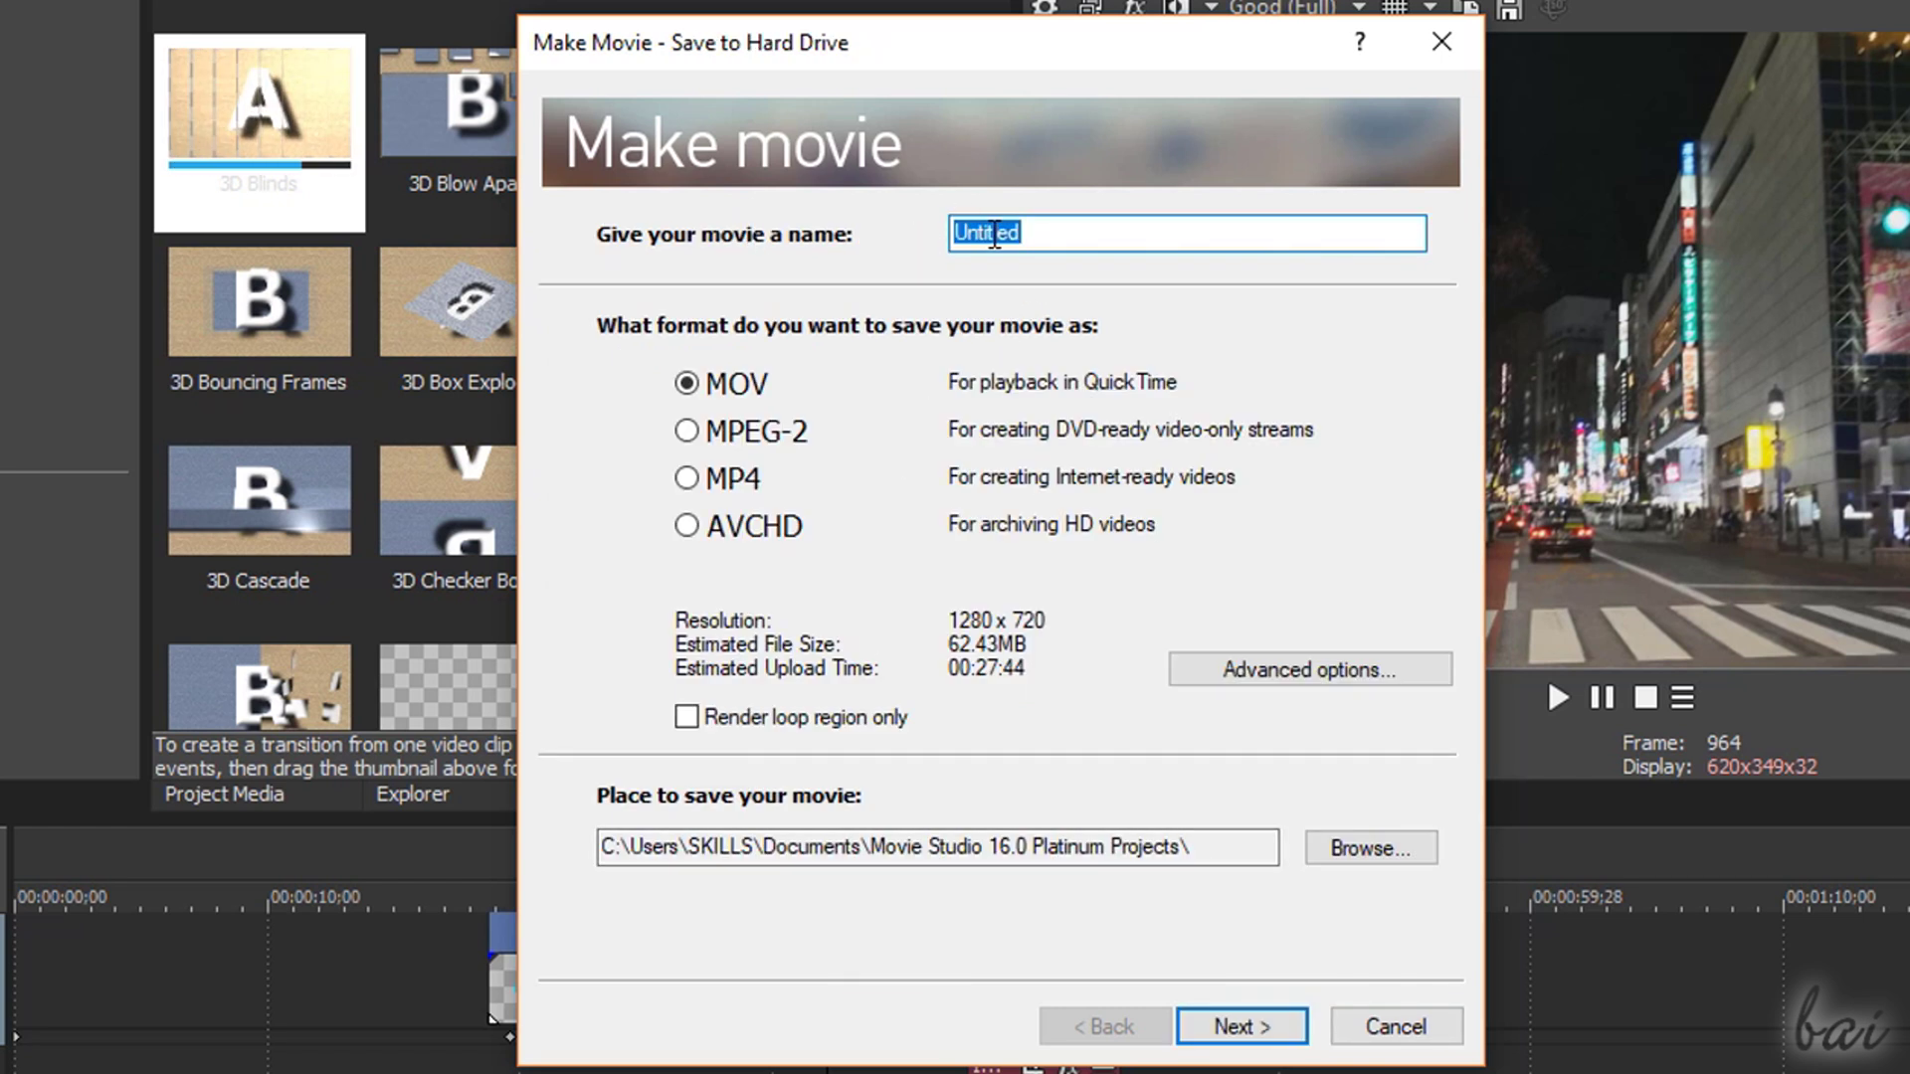
pyautogui.click(686, 478)
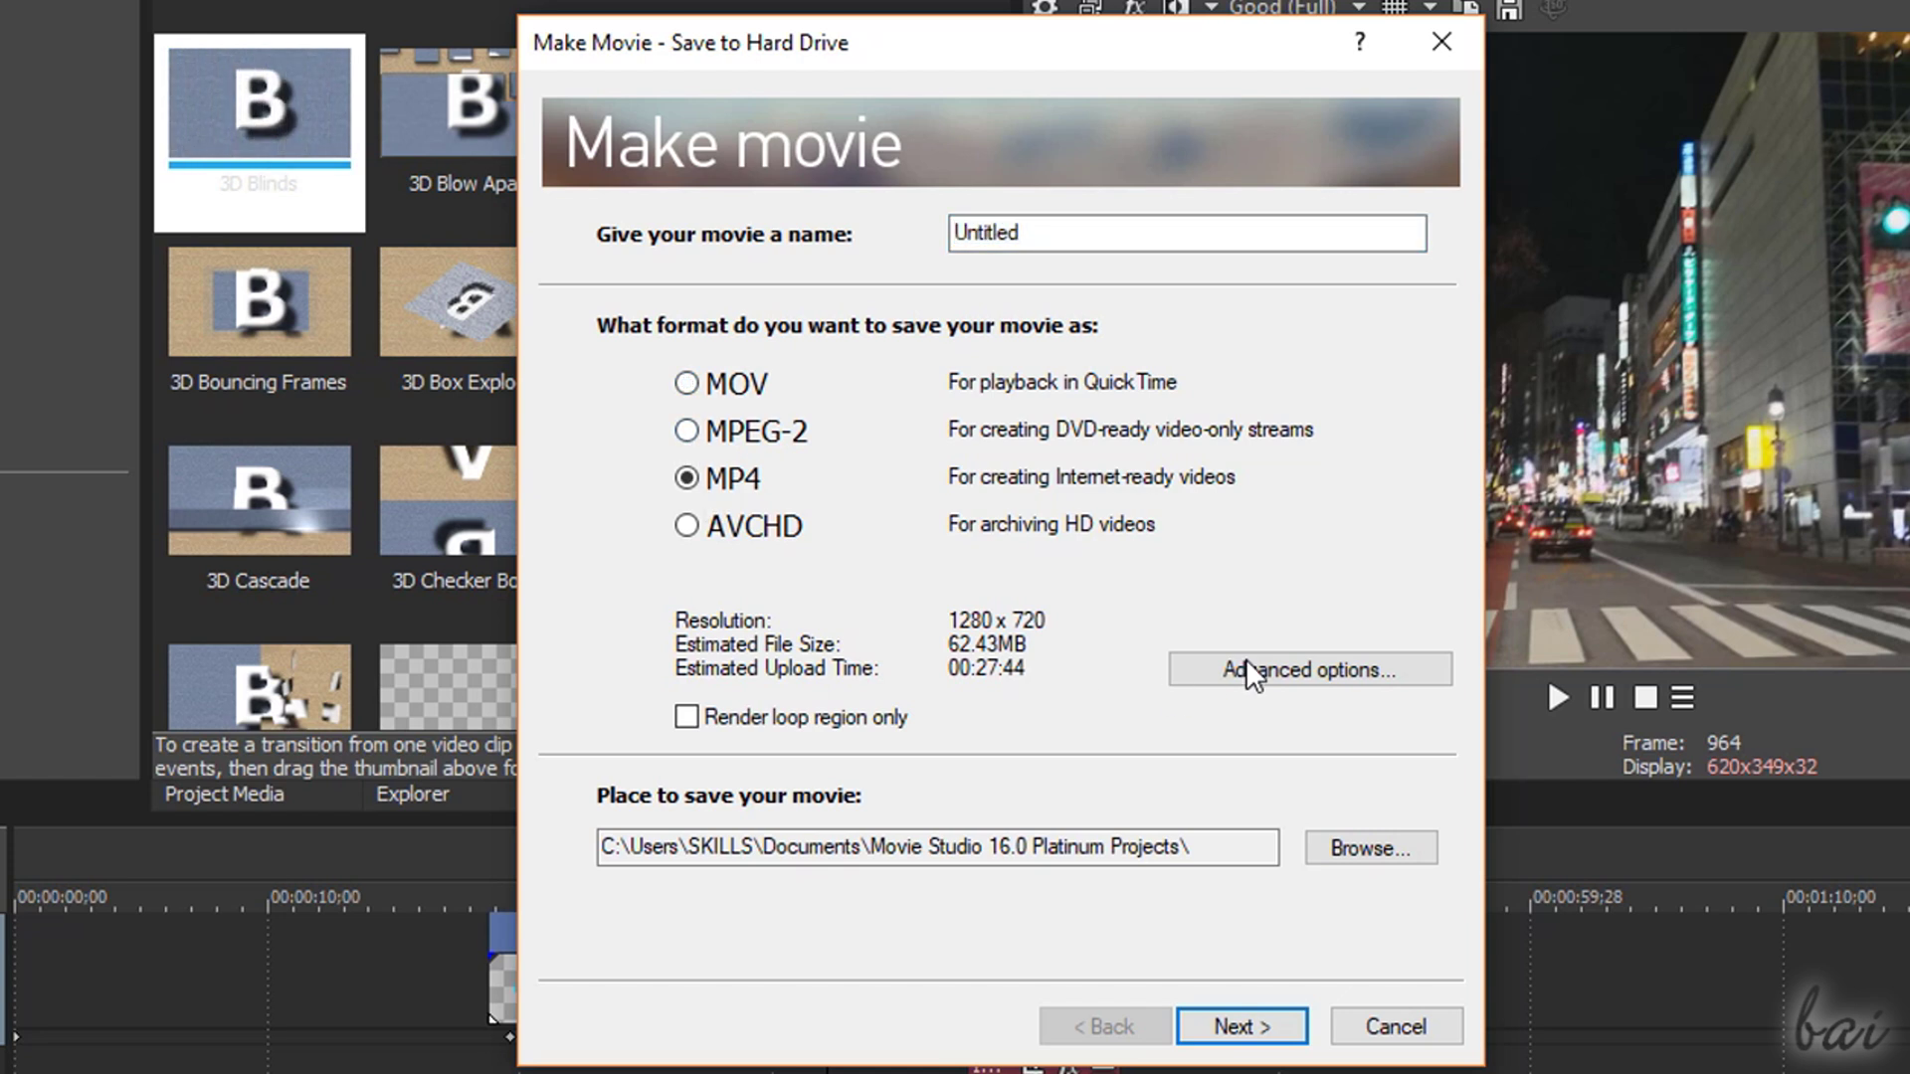
pyautogui.click(1307, 666)
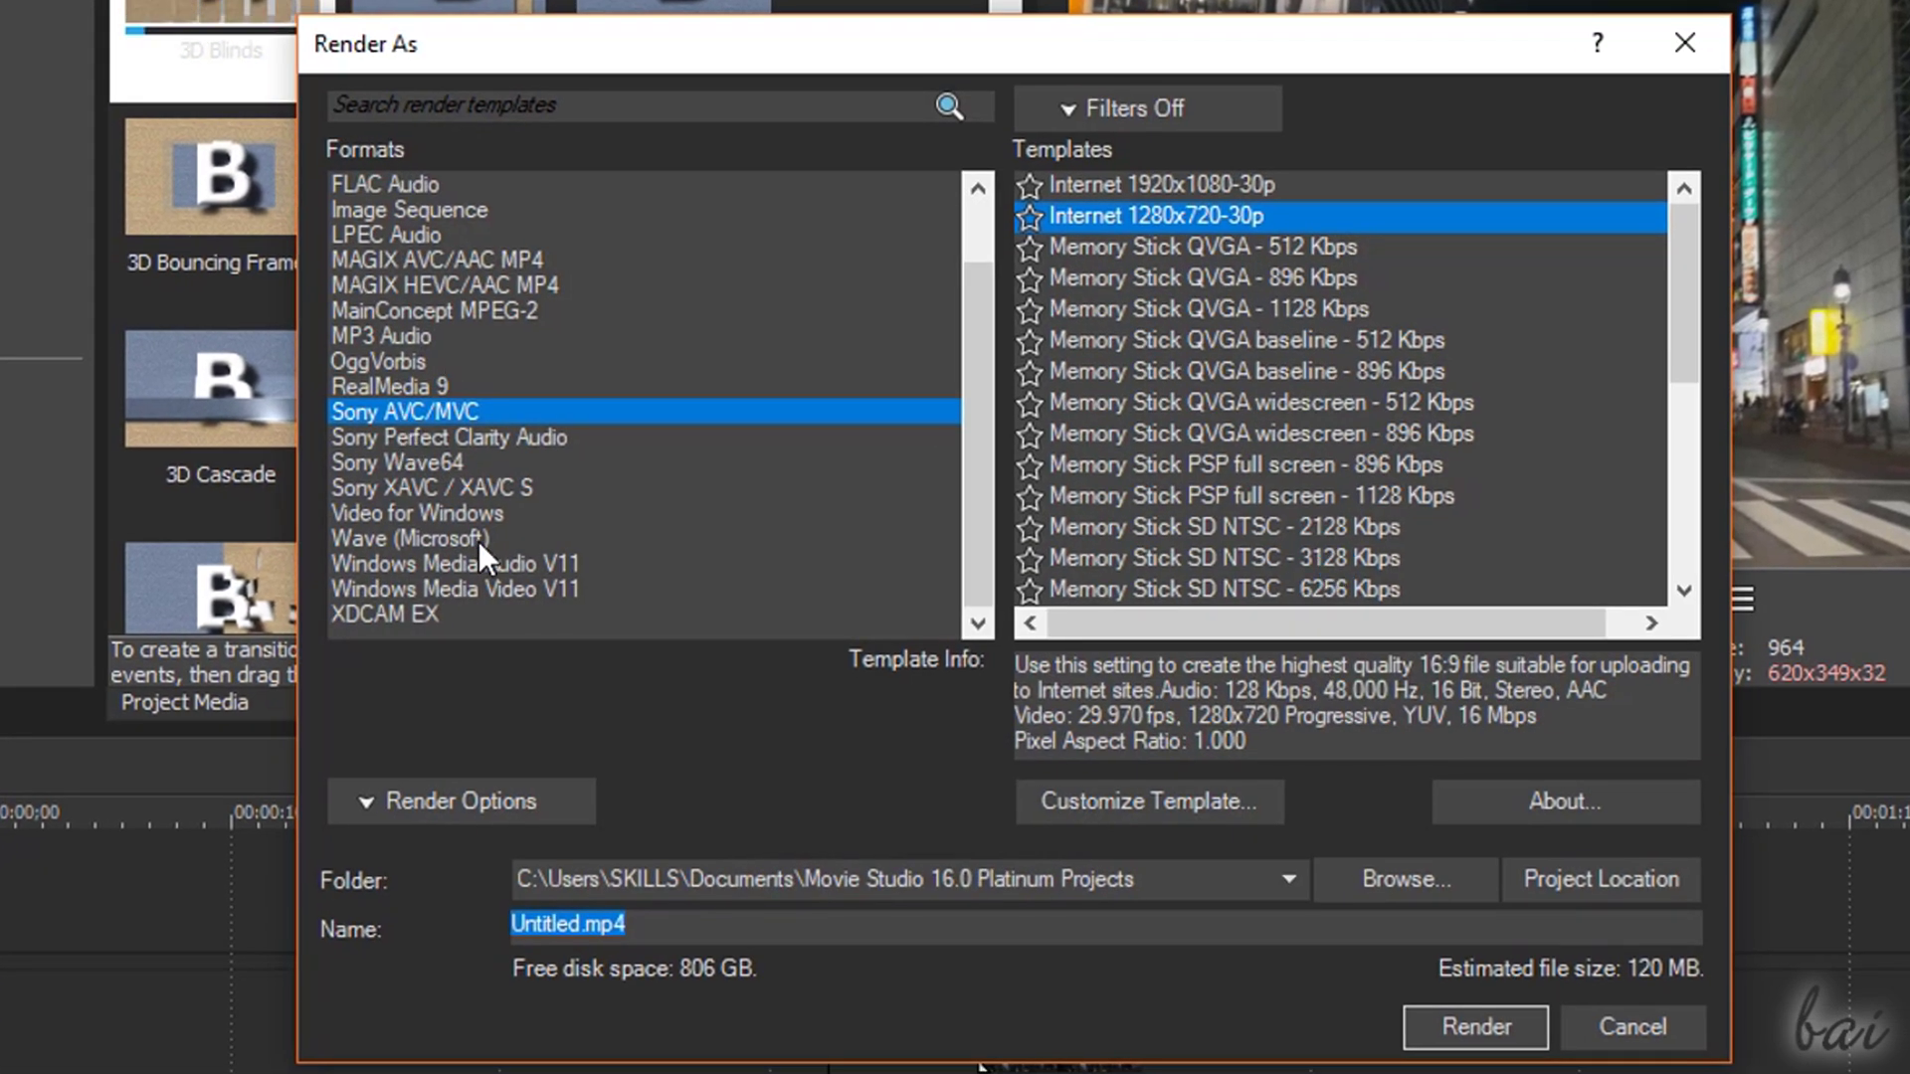
# Step: Choose the MAGIX AVC/AAC MP4 format with the Internet 4K 2160p 29.97 fps template
pyautogui.click(481, 237)
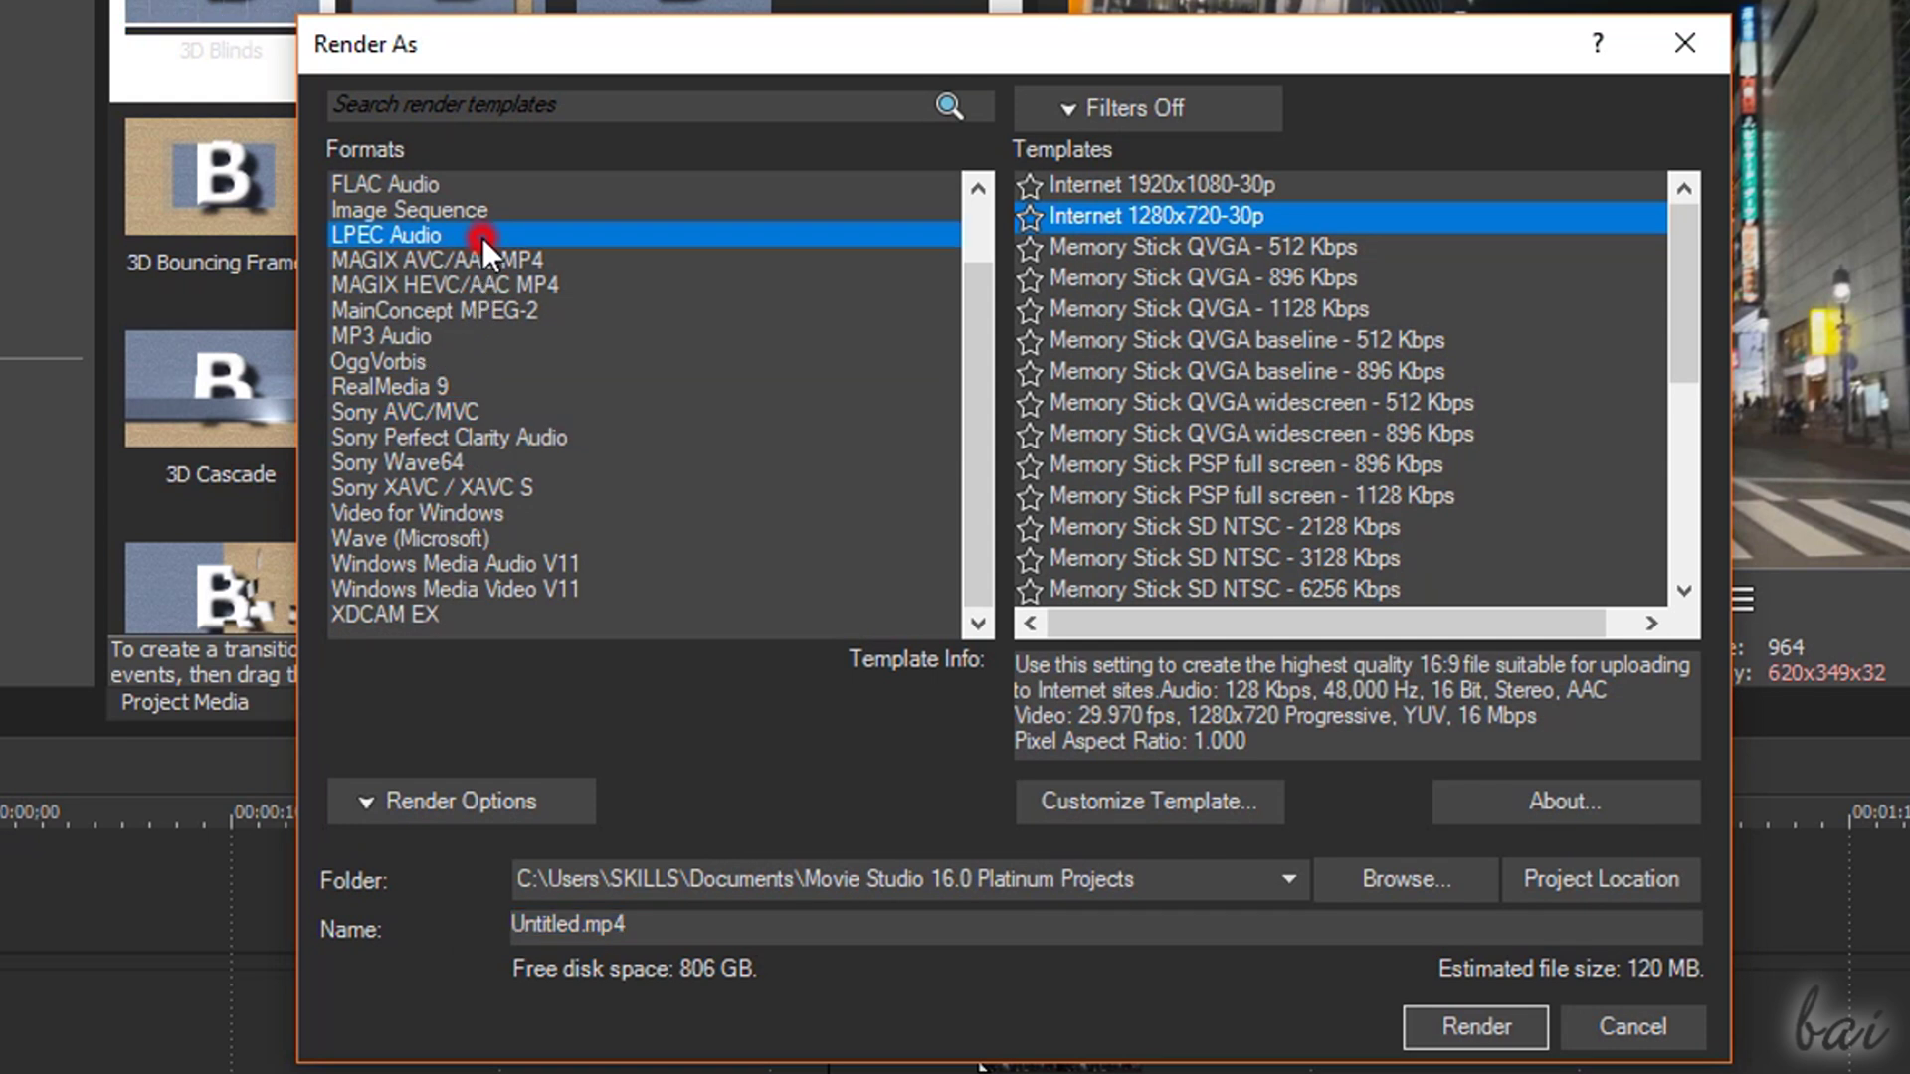
pyautogui.click(485, 255)
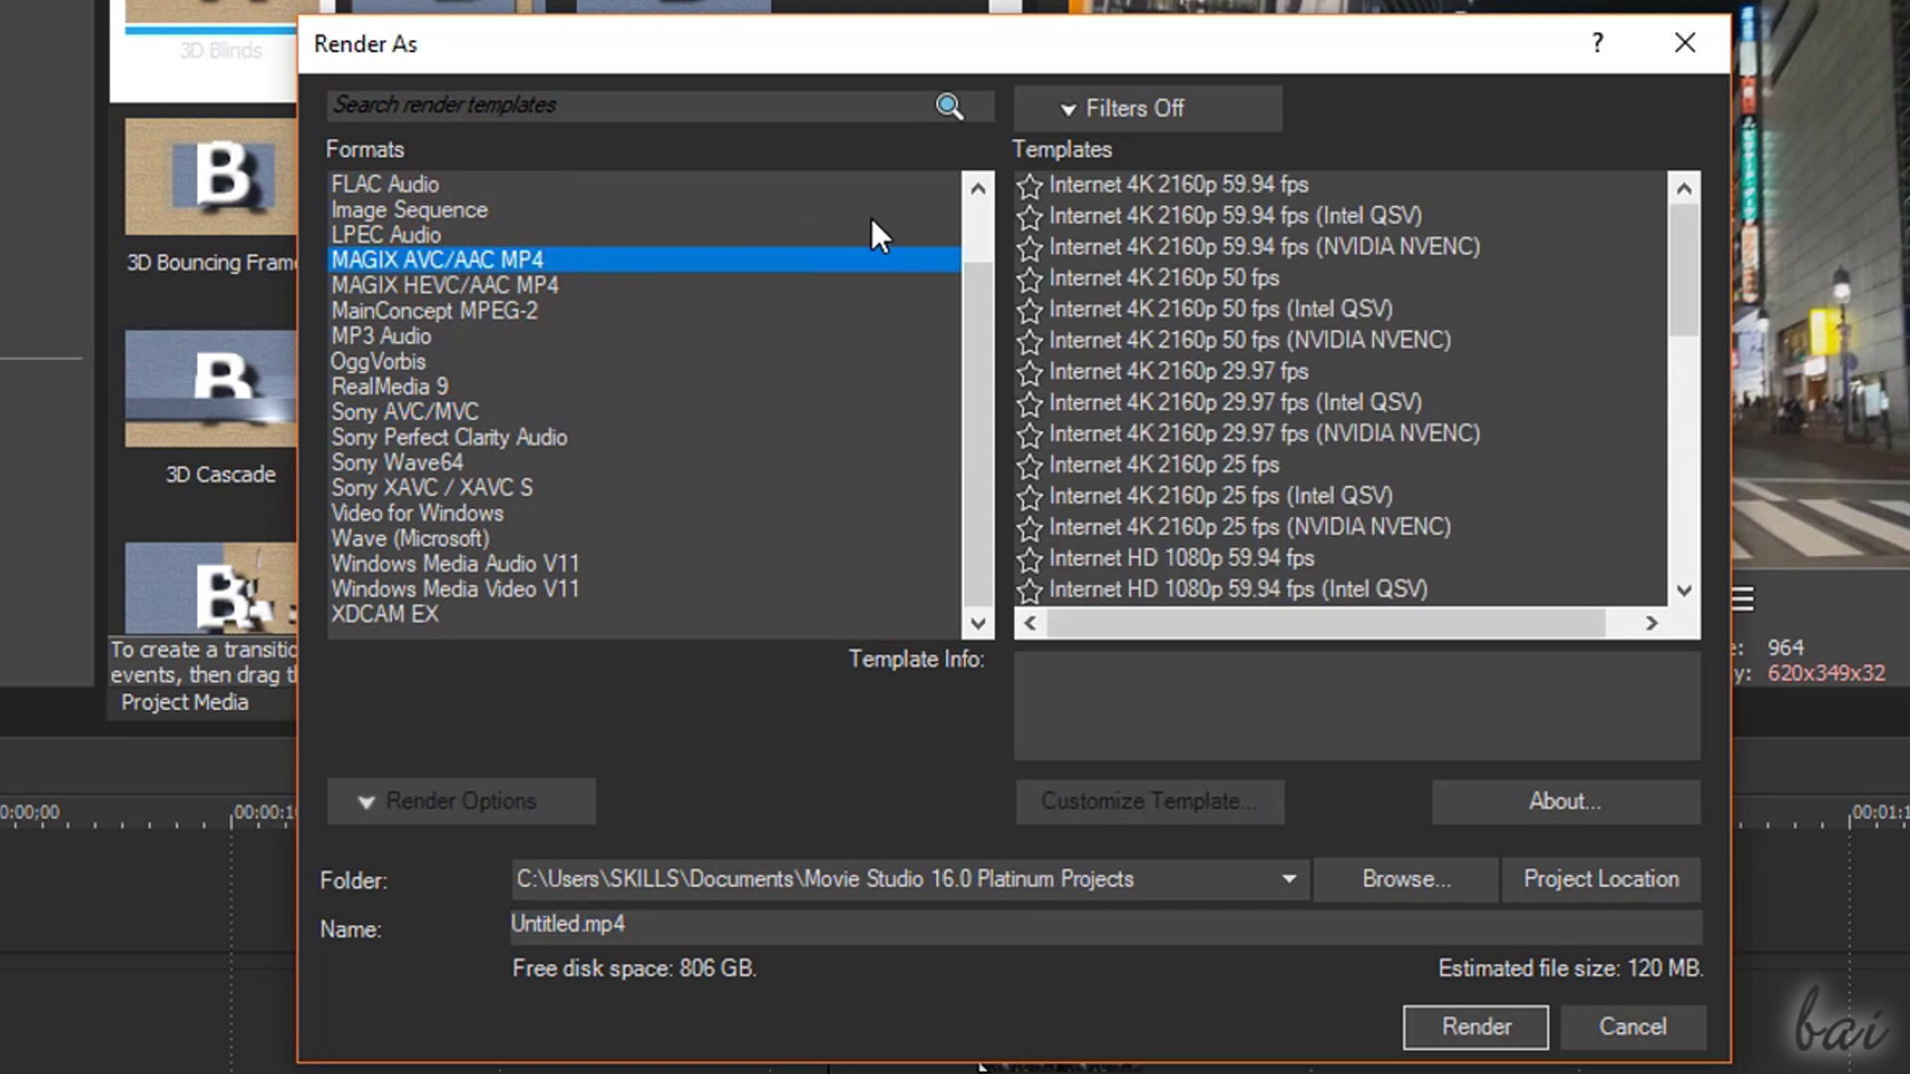
pyautogui.click(1234, 185)
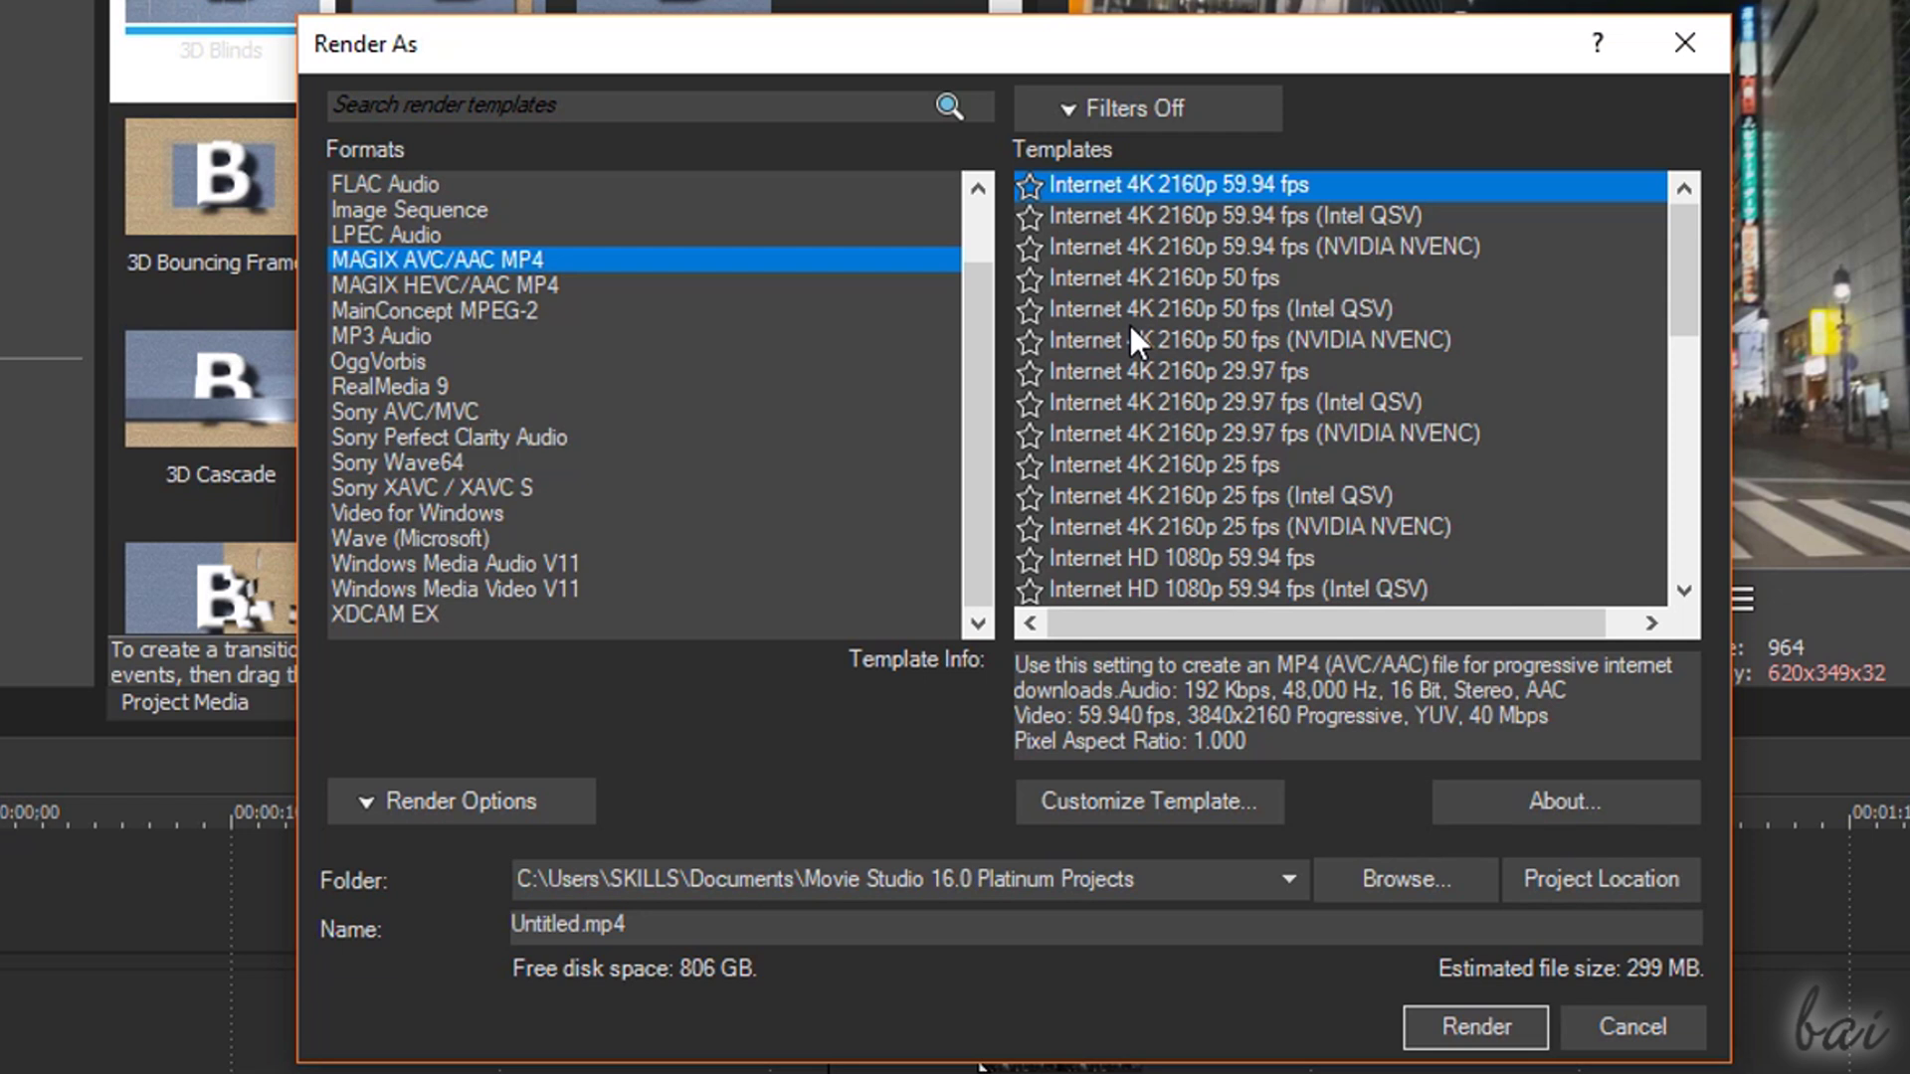
pyautogui.click(1144, 372)
pyautogui.moveTo(1686, 275); pyautogui.dragTo(1503, 212)
# Step: Render Untitled.mp4, then cancel the render and confirm the cancellation
pyautogui.click(1491, 1024)
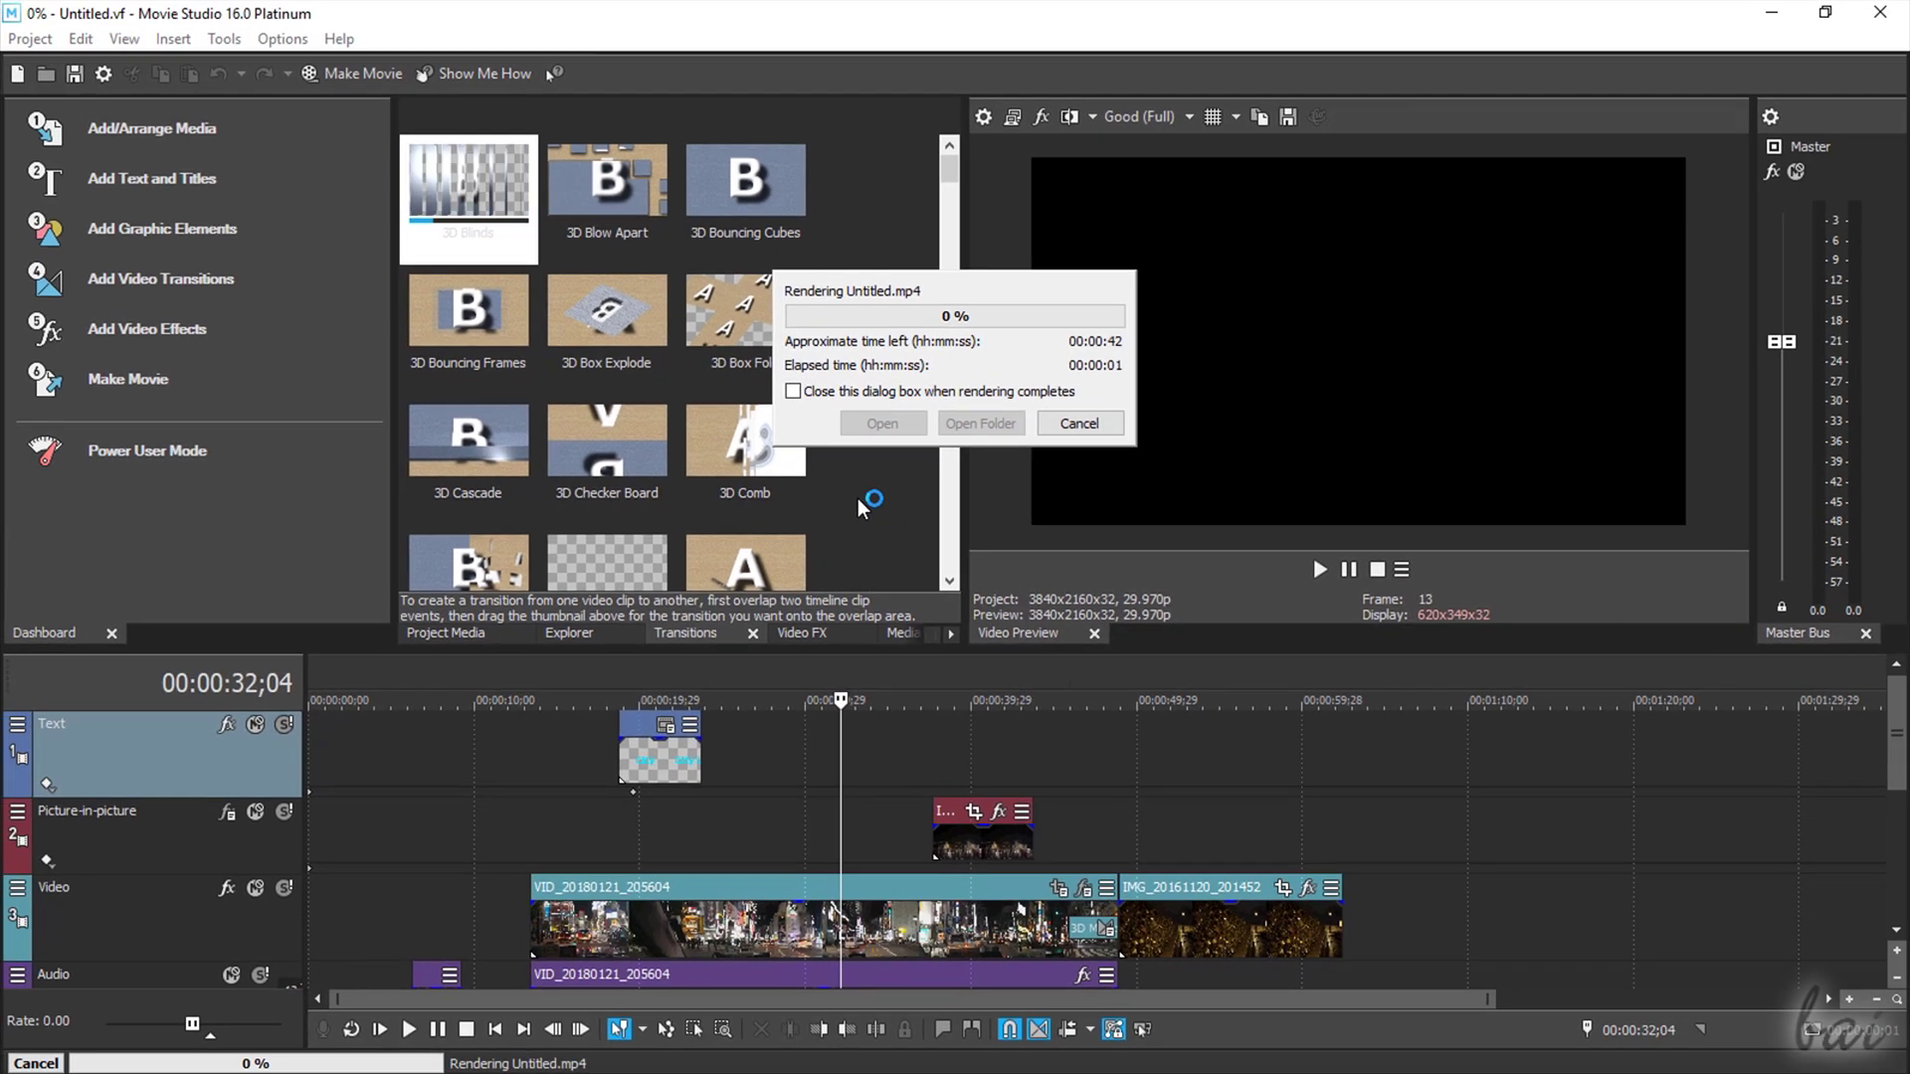
pyautogui.click(1109, 419)
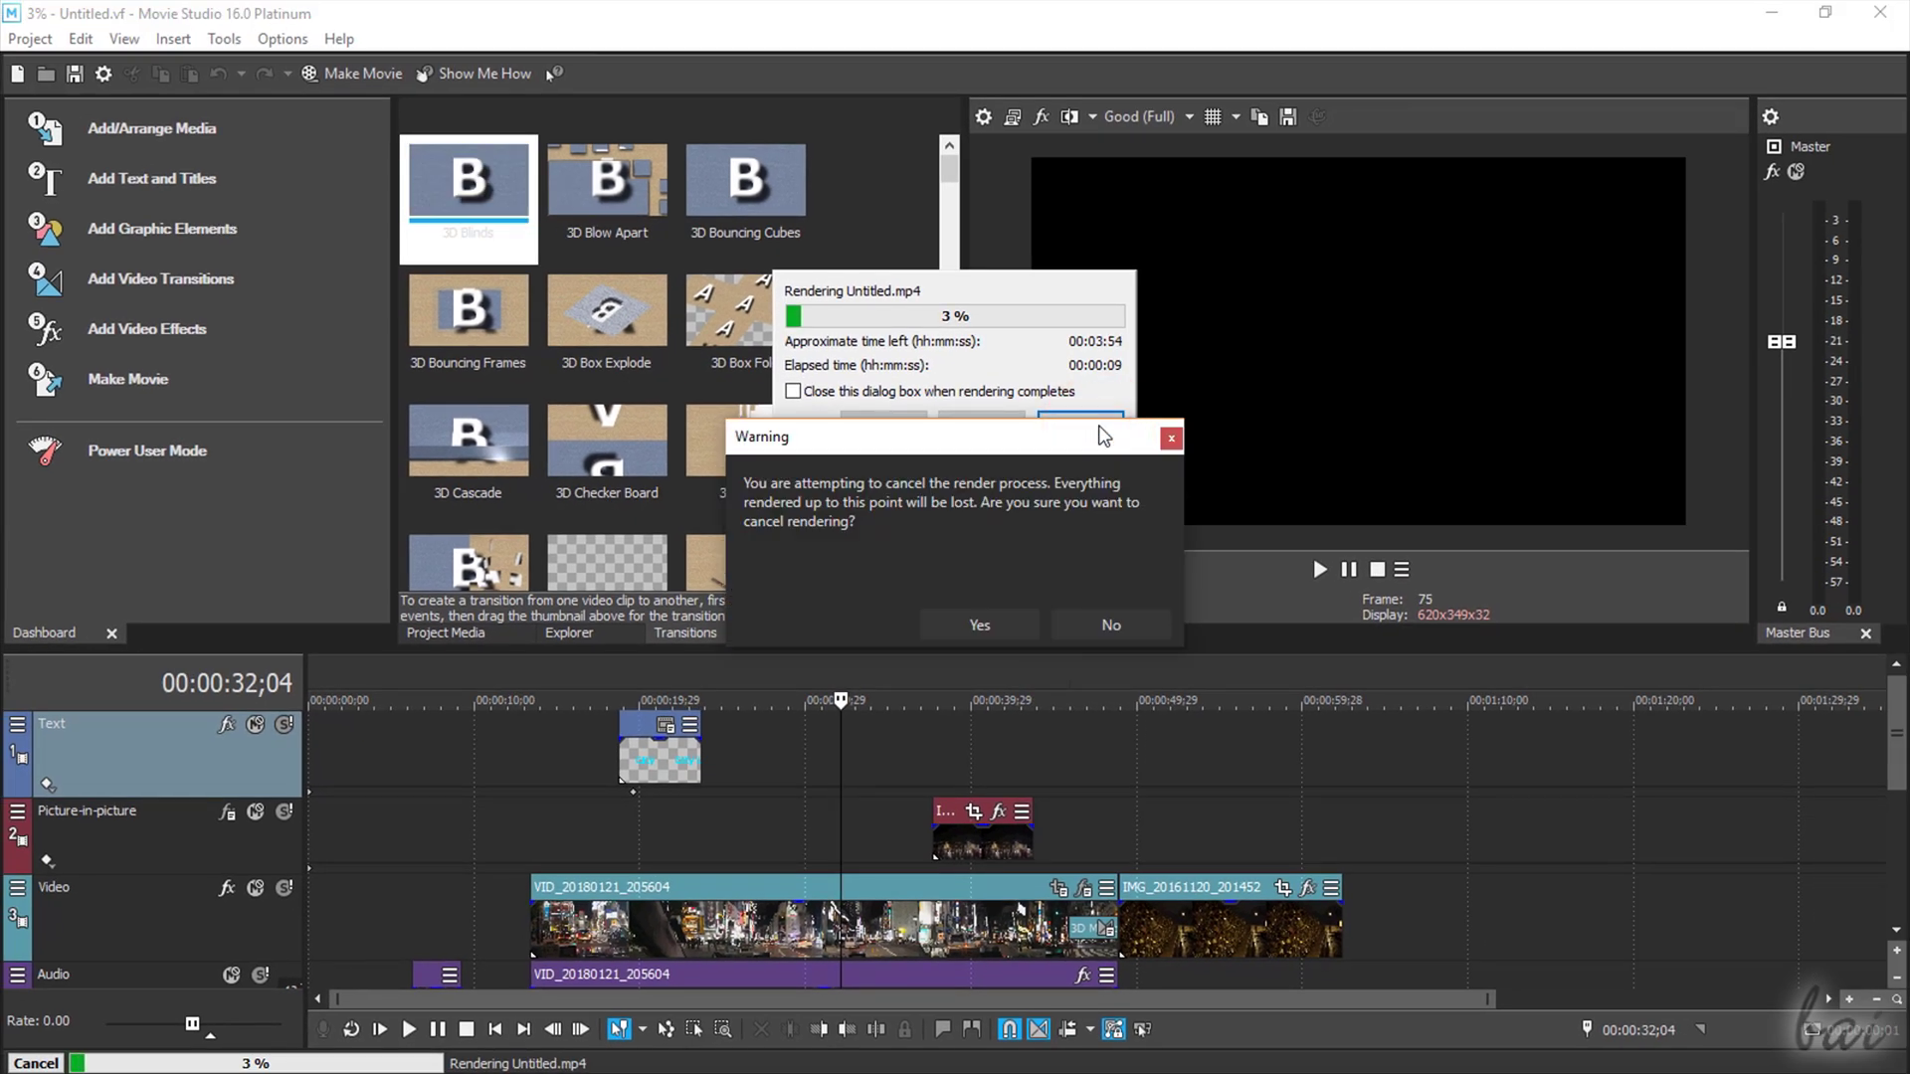
pyautogui.click(979, 627)
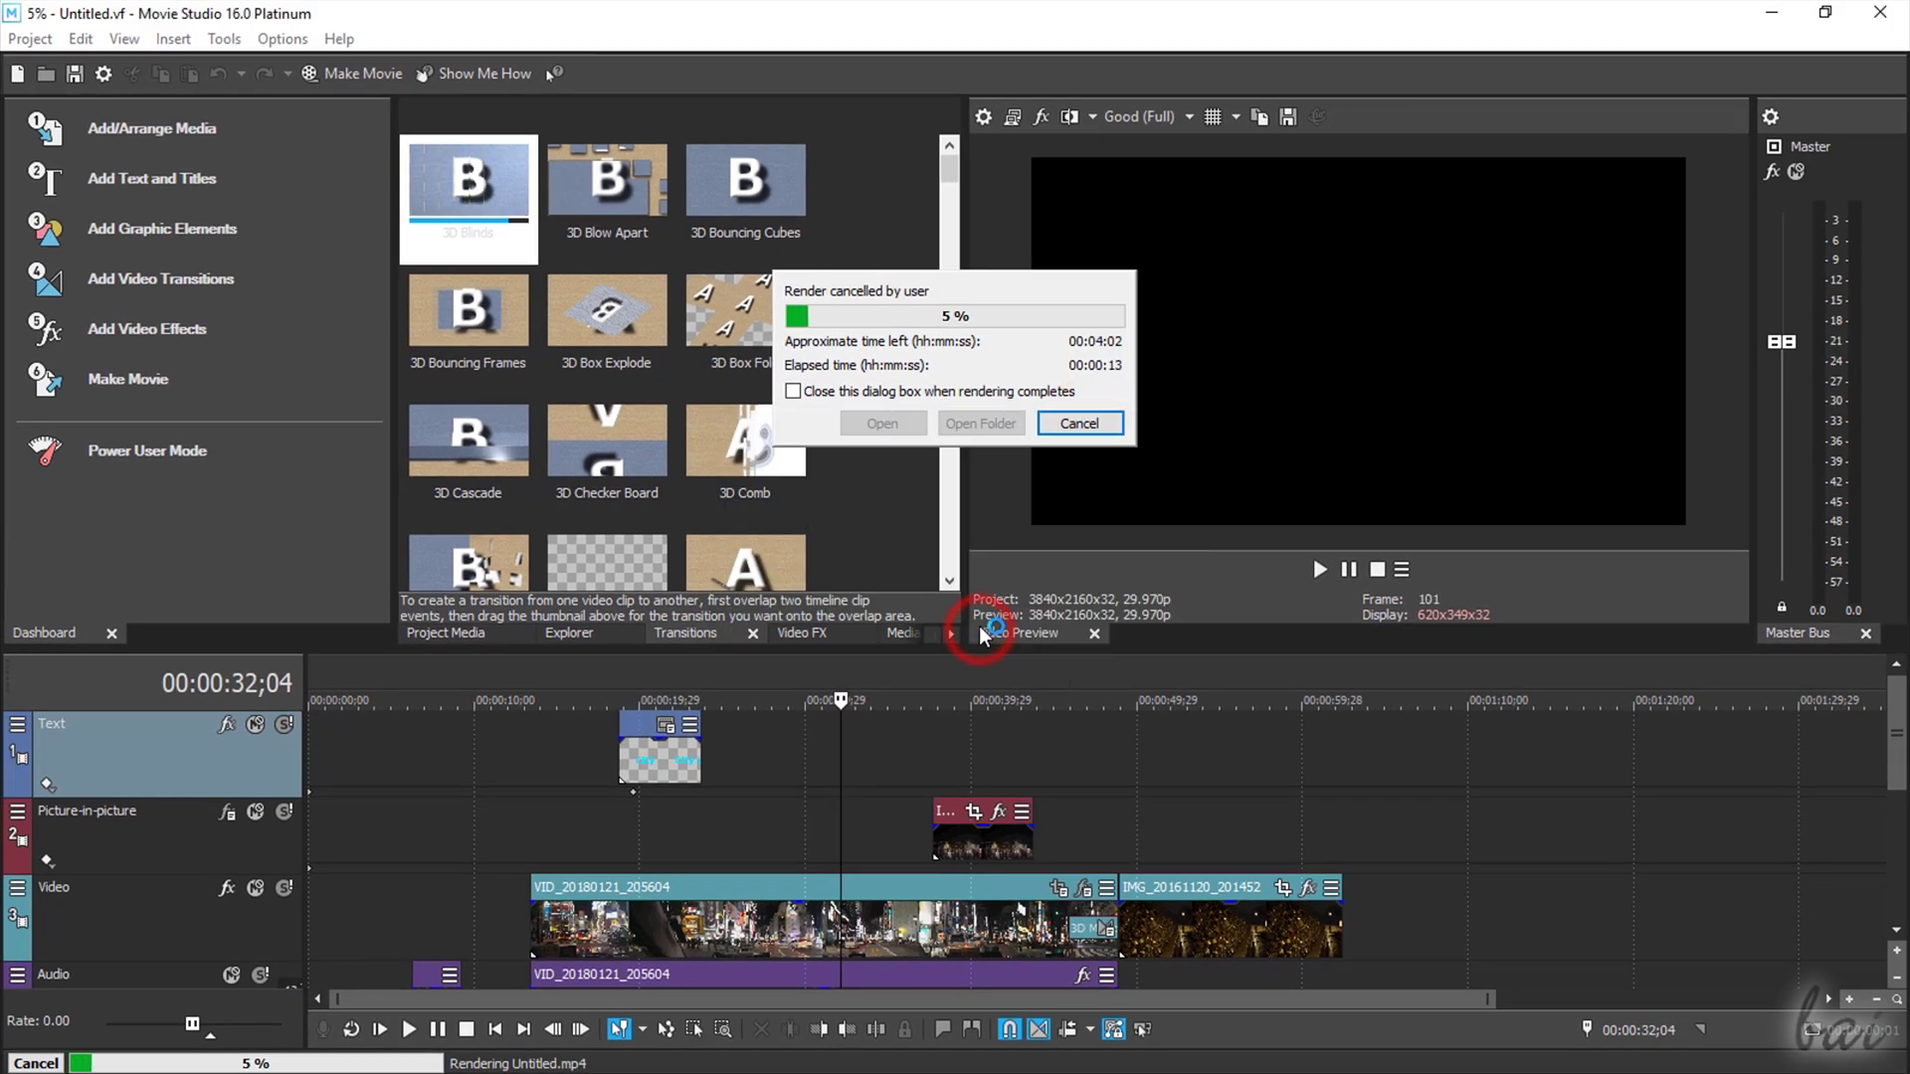